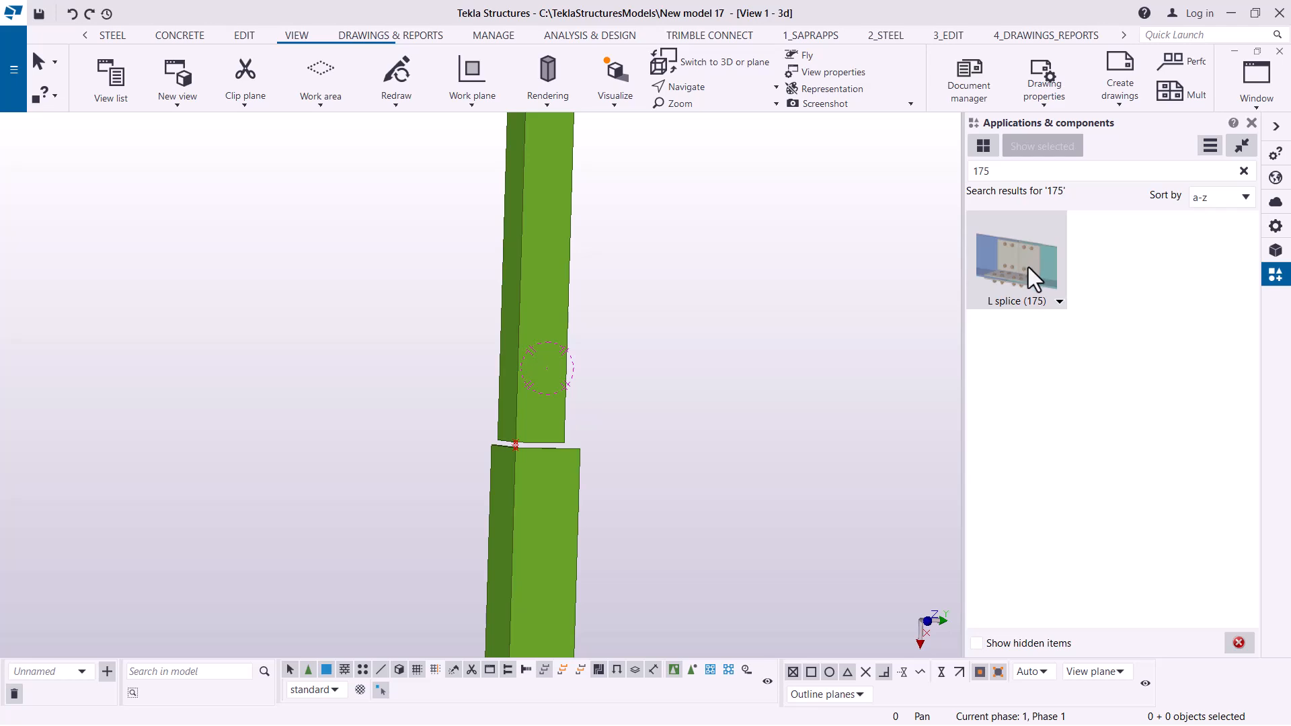
- Apply the L splice (175) connection with the upper angle as main part and the lower angle as secondary part
left_click(1030, 288)
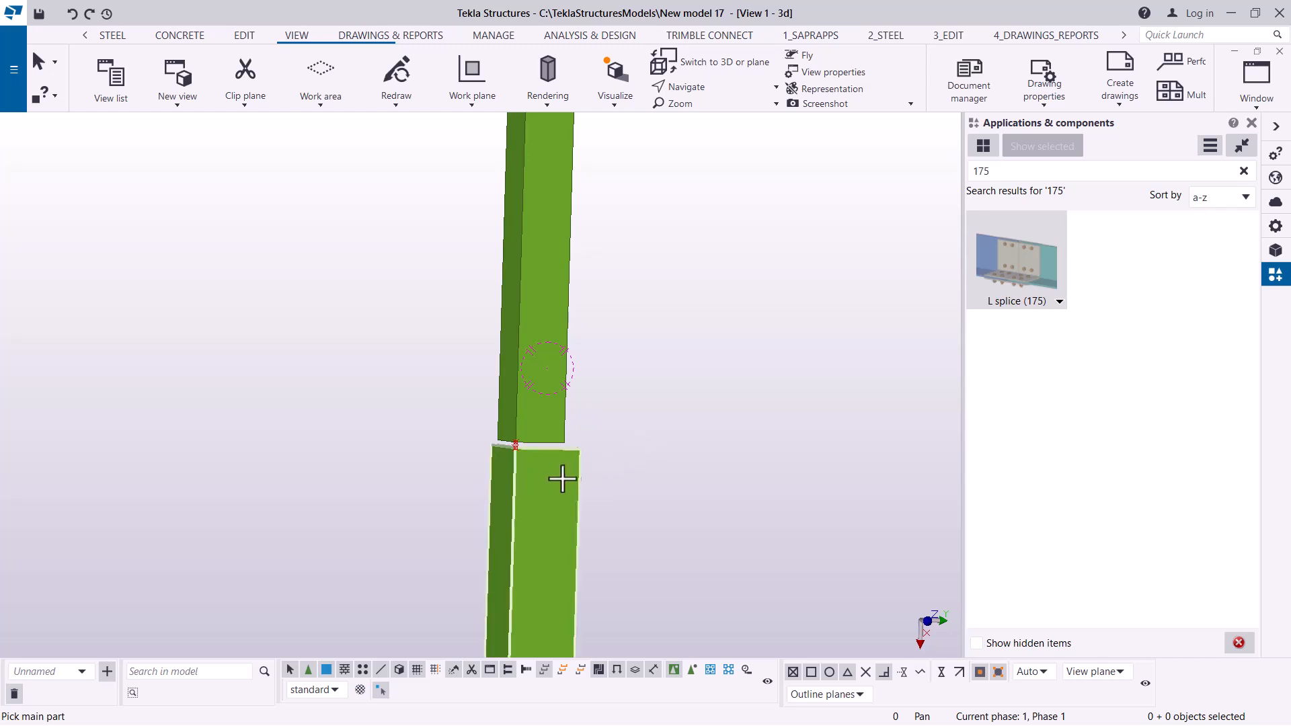
left_click(556, 396)
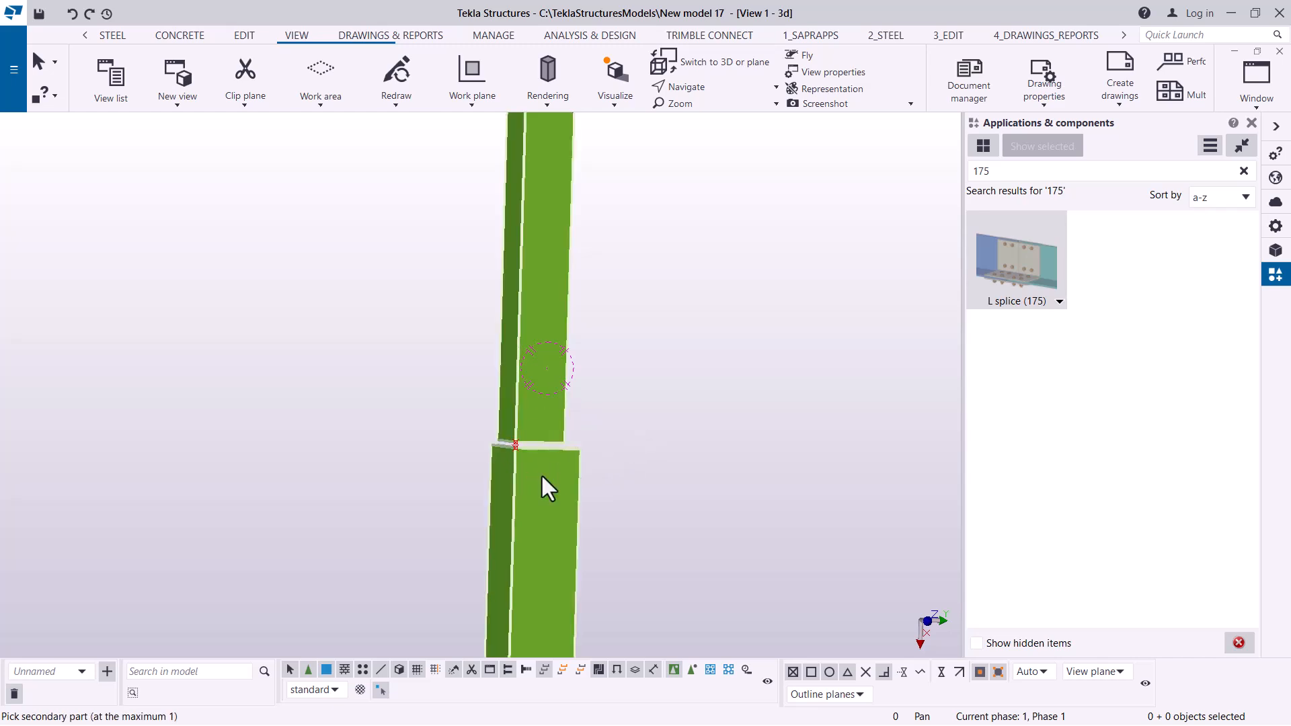
left_click(541, 474)
right_click(634, 304)
left_click(661, 340)
scroll(563, 460, "up", 2)
scroll(564, 460, "up", 2)
scroll(587, 421, "down", 2)
middle_click_drag(509, 386, 425, 346)
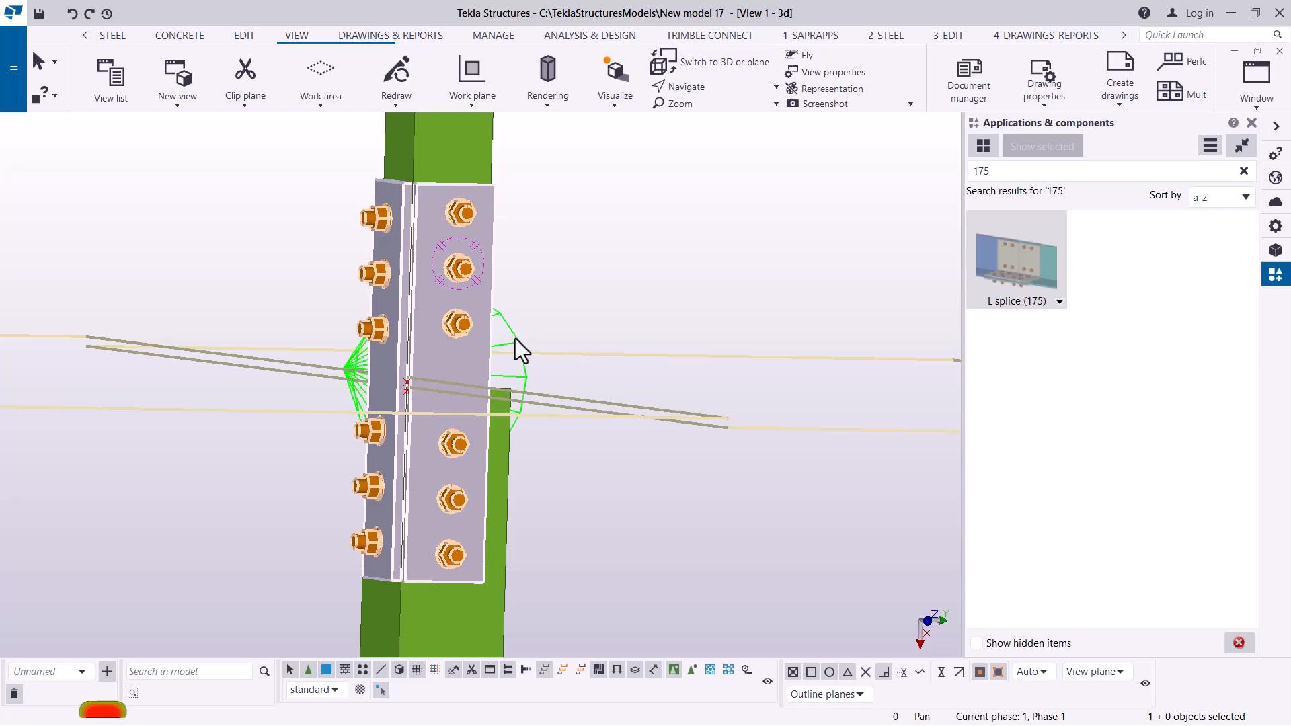
- Open the new L splice's properties and review the plate 1 profile and the bolt settings
double_click(515, 337)
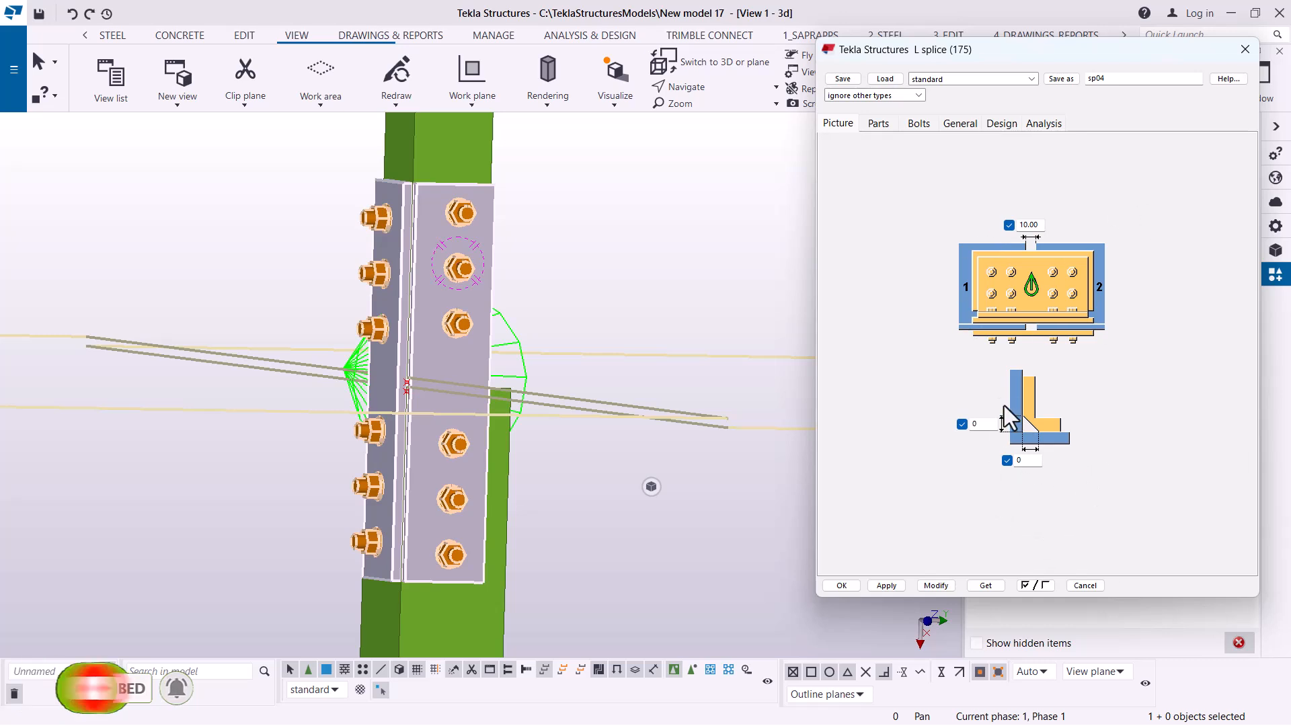
left_click(882, 124)
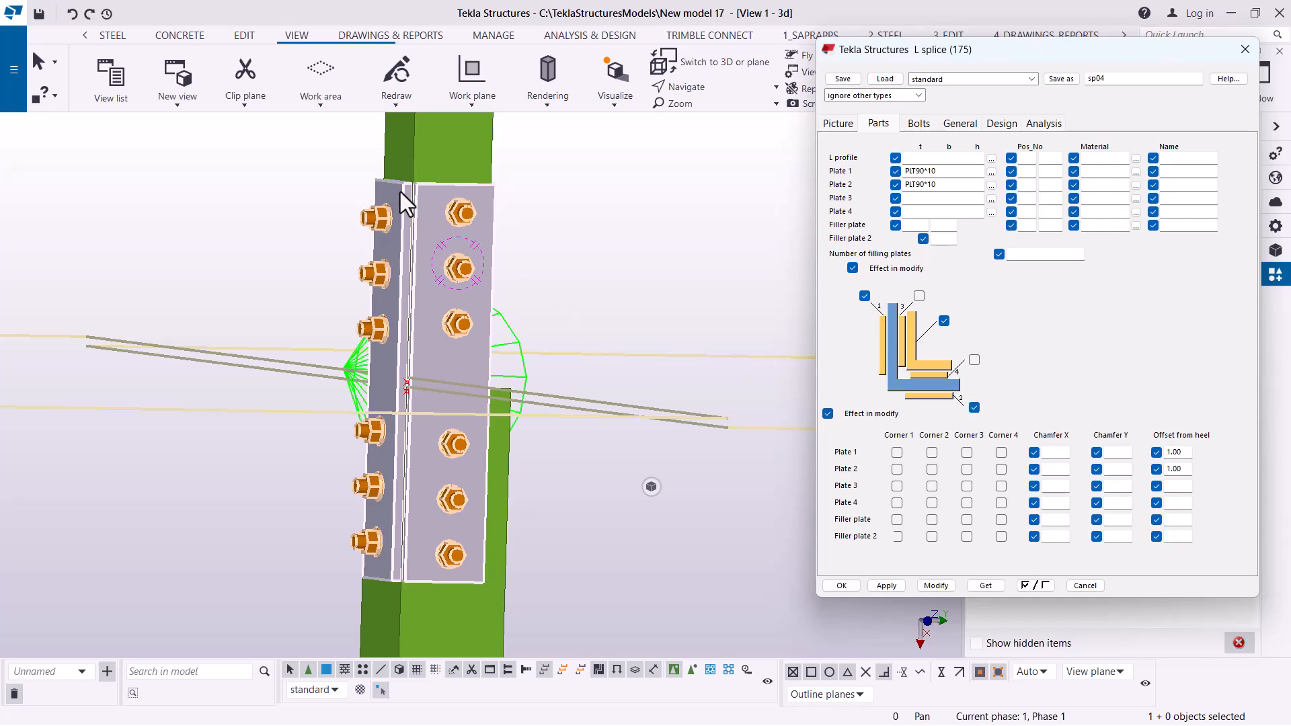
left_click(990, 172)
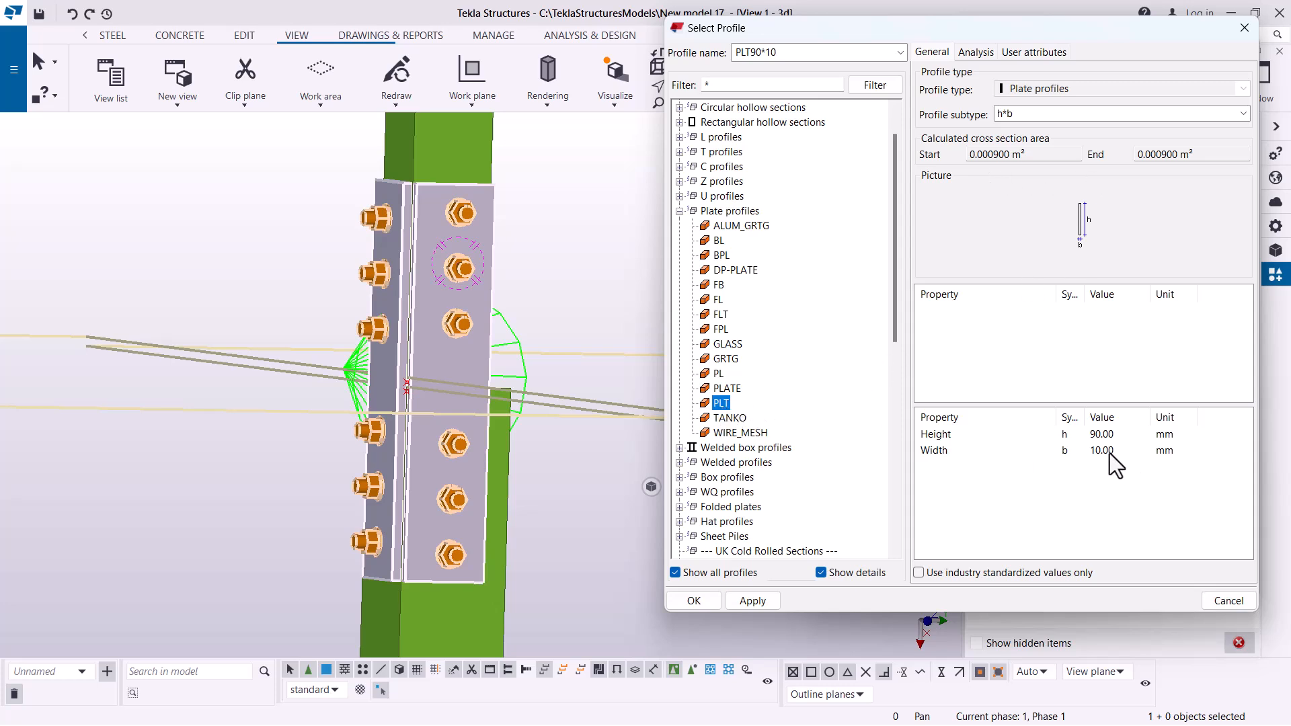
left_click(1243, 31)
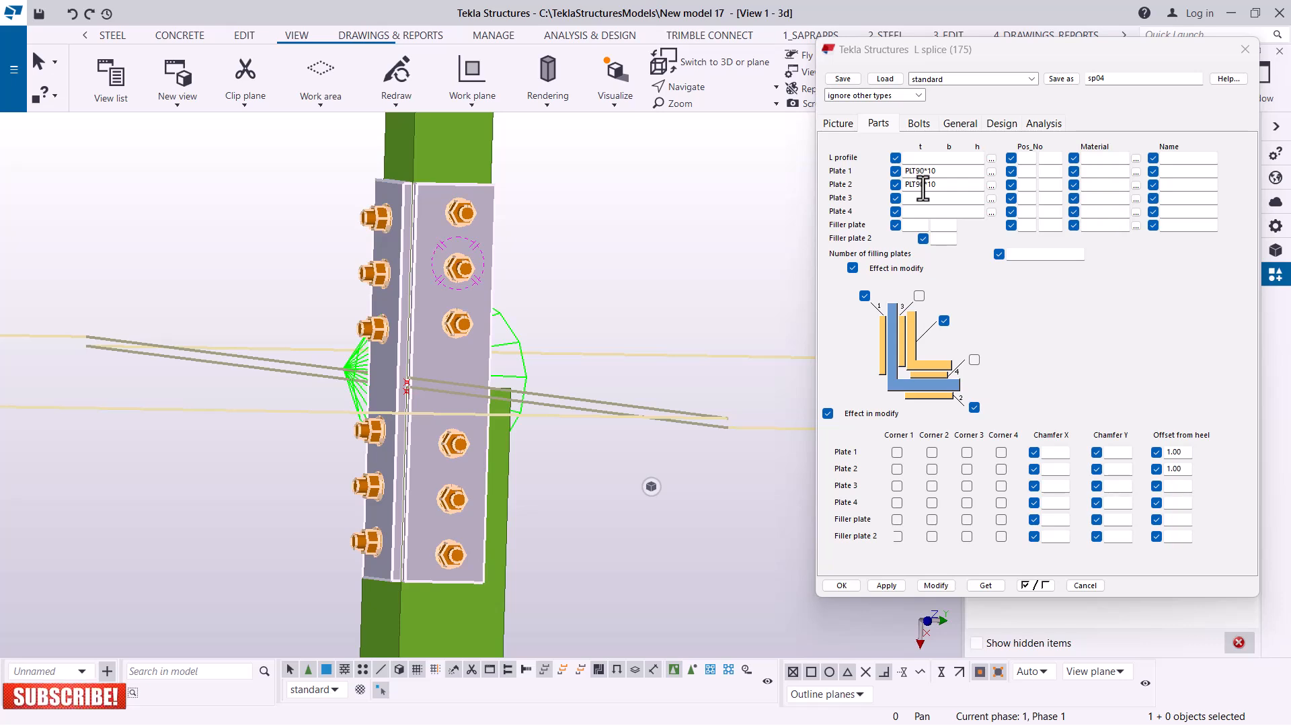
left_click(919, 123)
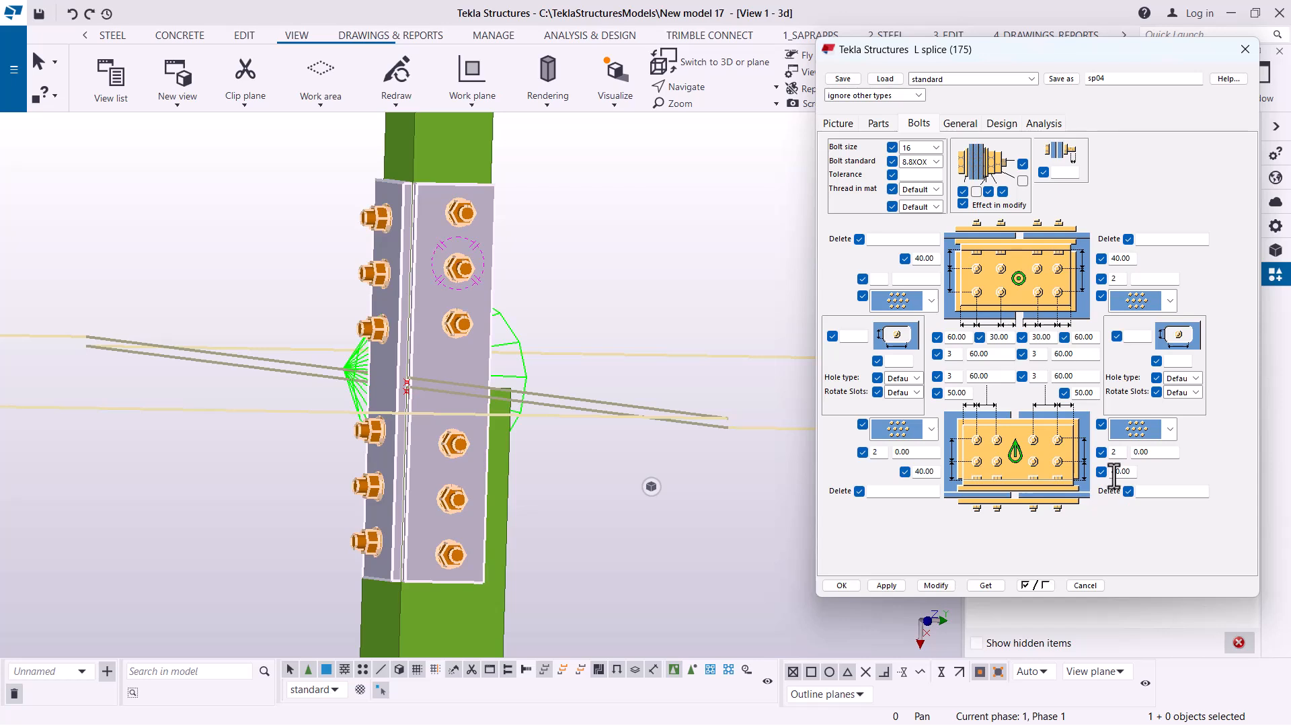
- Set the offset from heel of splice plates 1 and 2 to 0 and modify the connection
left_click(878, 123)
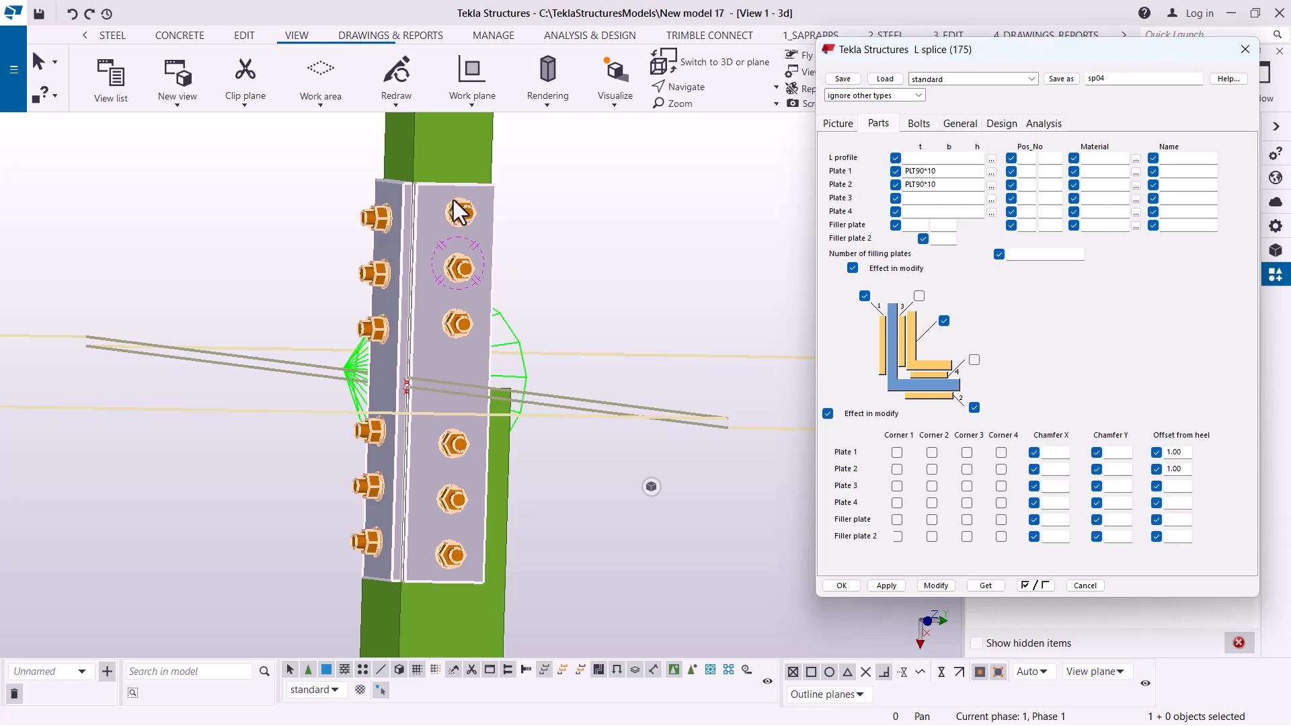
scroll(452, 201, "up", 1)
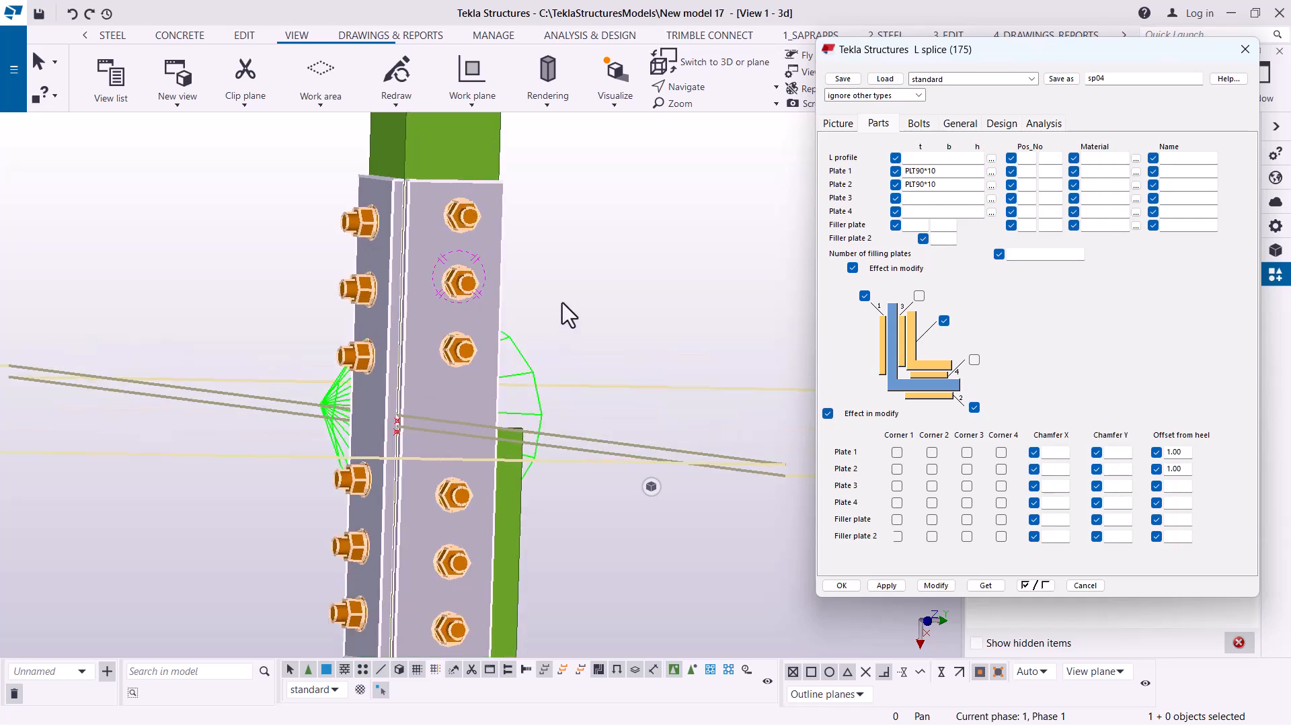
scroll(463, 210, "up", 2)
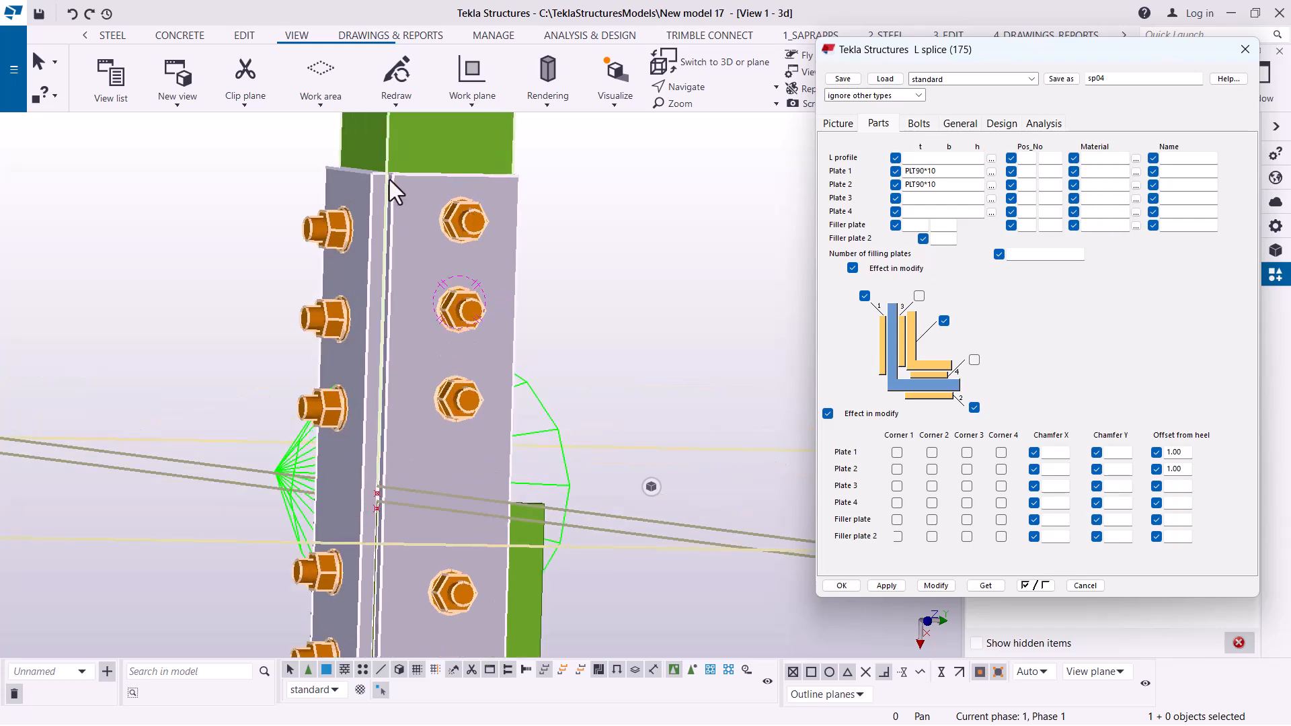
scroll(387, 171, "up", 3)
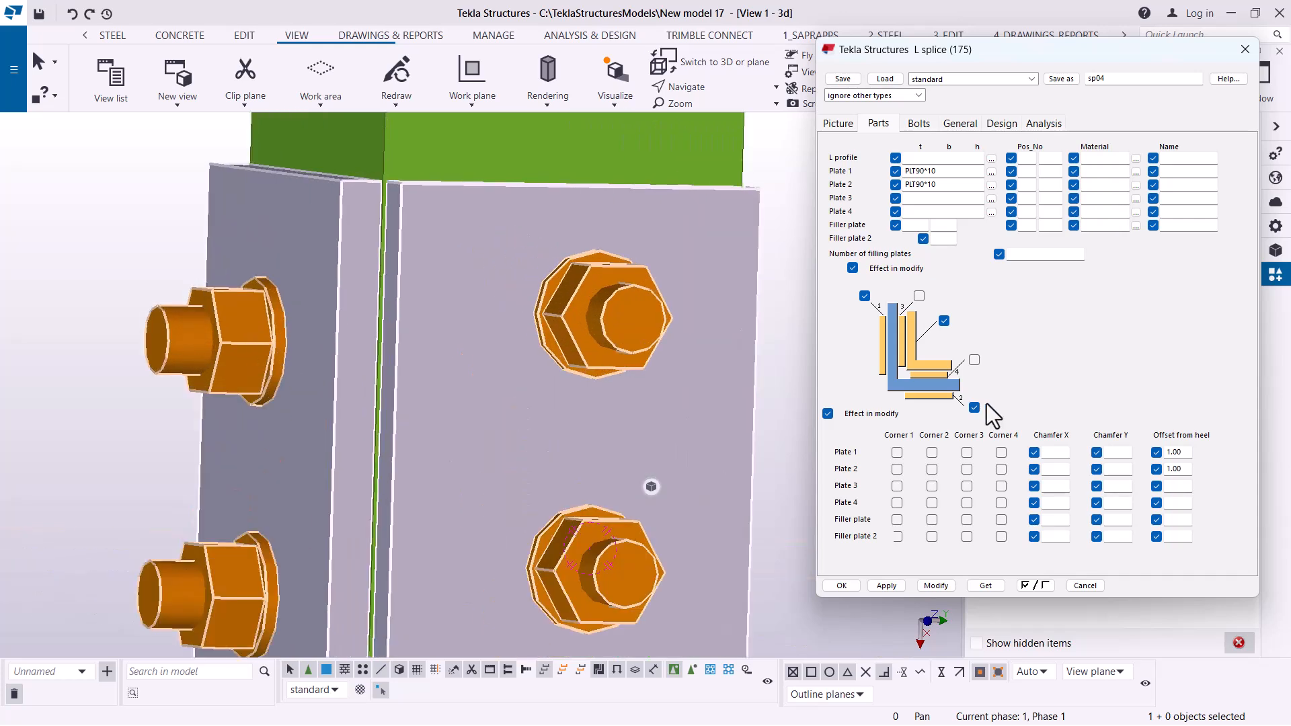
scroll(353, 170, "up", 2)
scroll(353, 170, "up", 1)
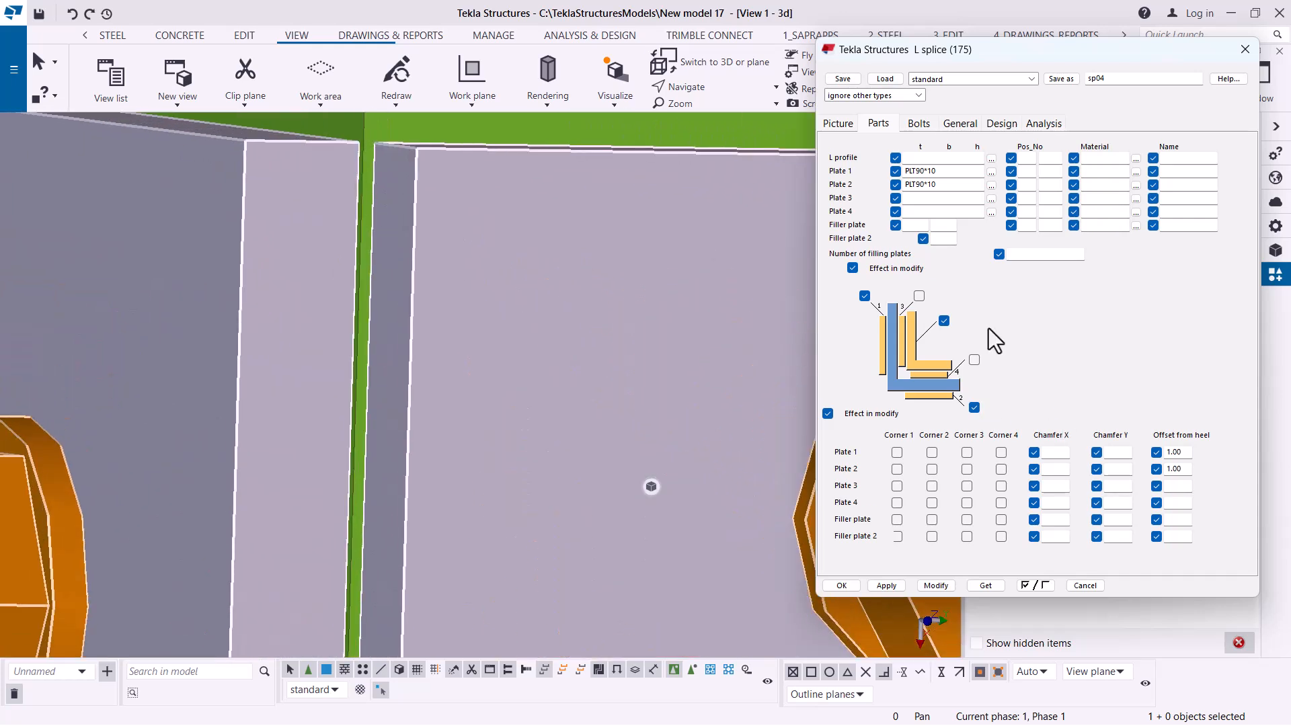
double_click(1182, 455)
type("0")
double_click(1188, 470)
type("0")
left_click(936, 585)
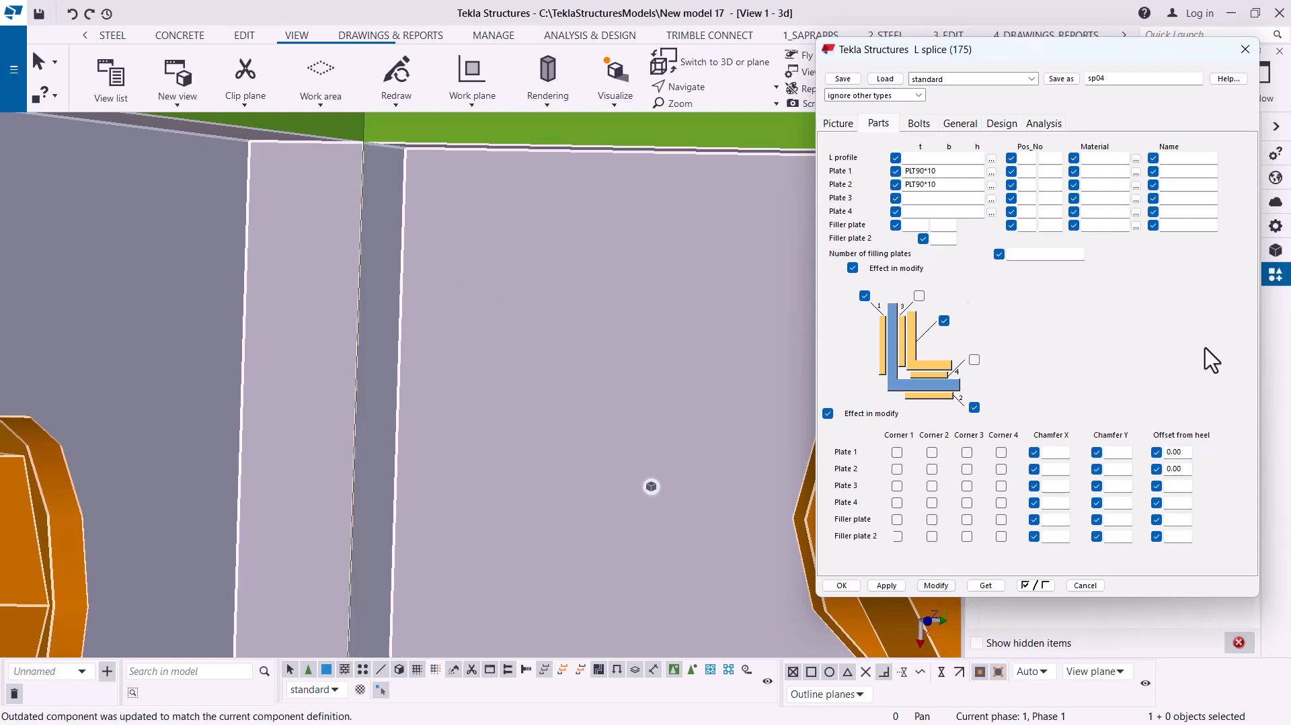
- Set the offset from heel of plates 1 and 2 to 2.00 and modify the splice
double_click(1177, 452)
type("20")
double_click(1176, 469)
type("2")
left_click(938, 585)
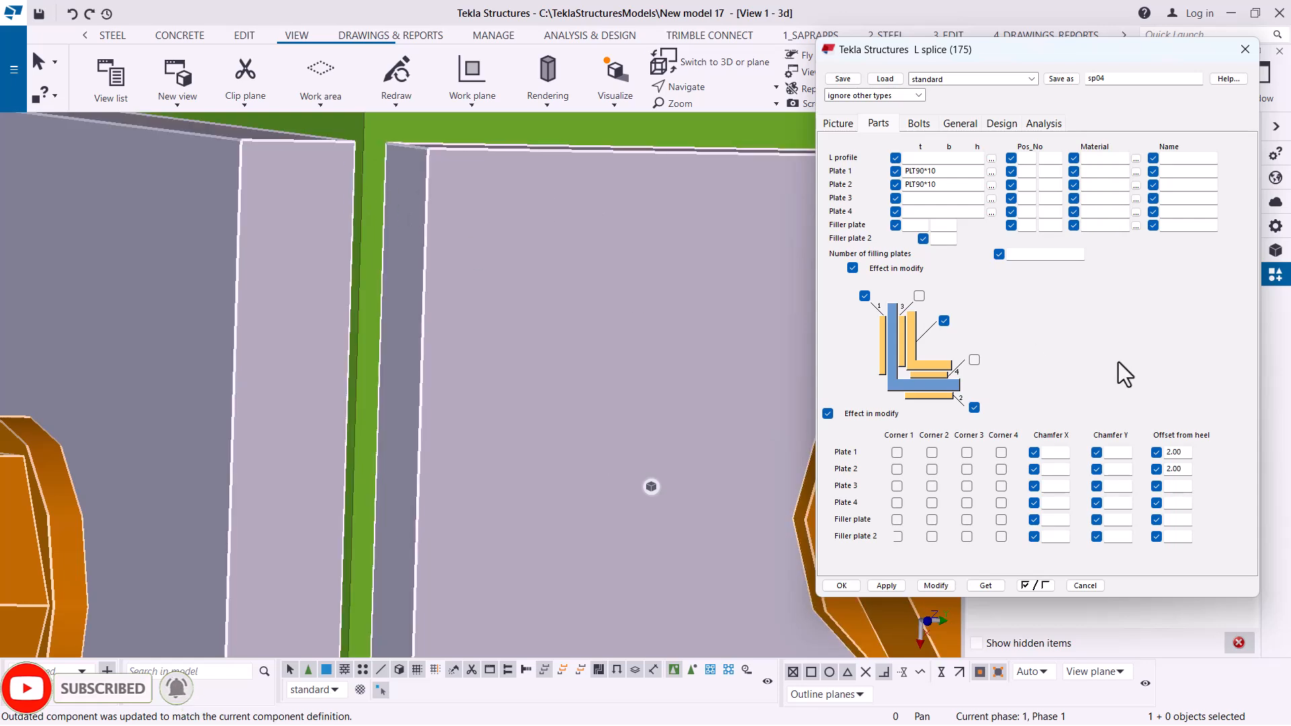
- Set the offset from heel of plates 1 and 2 to 1.00 and modify the splice
double_click(1186, 452)
type("1")
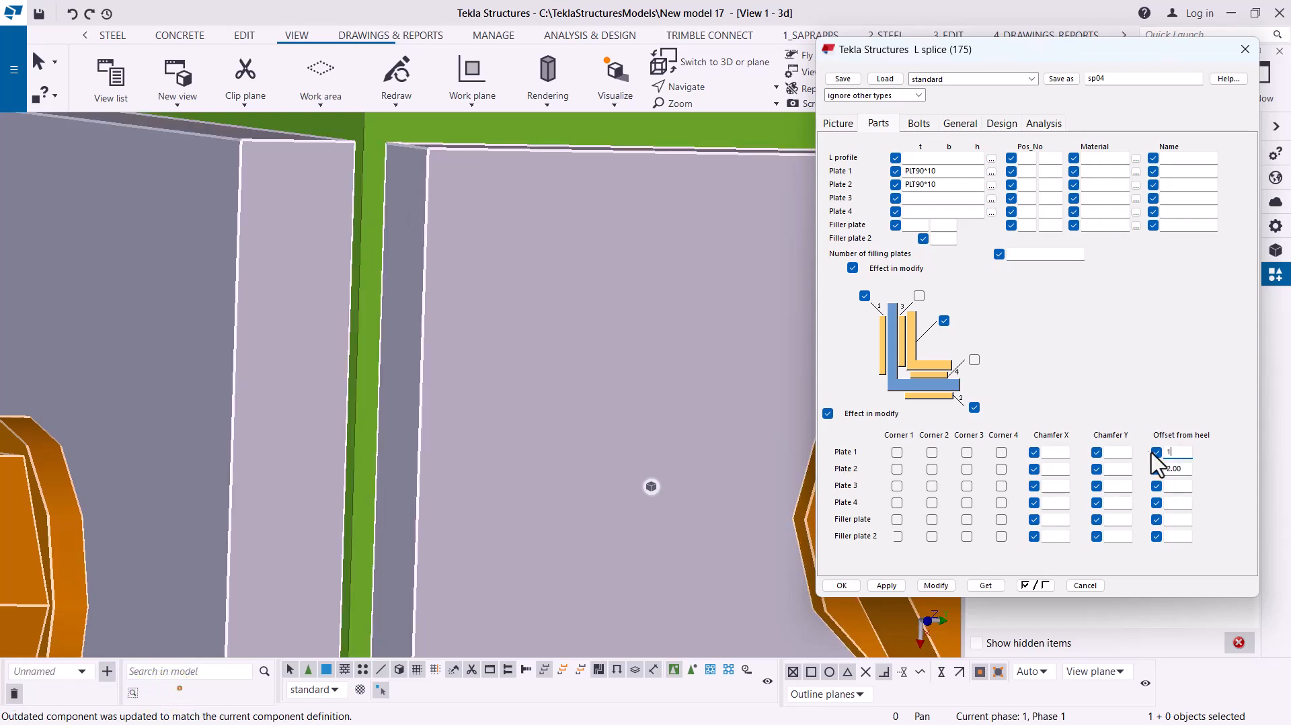
double_click(1185, 469)
type("1")
left_click(941, 586)
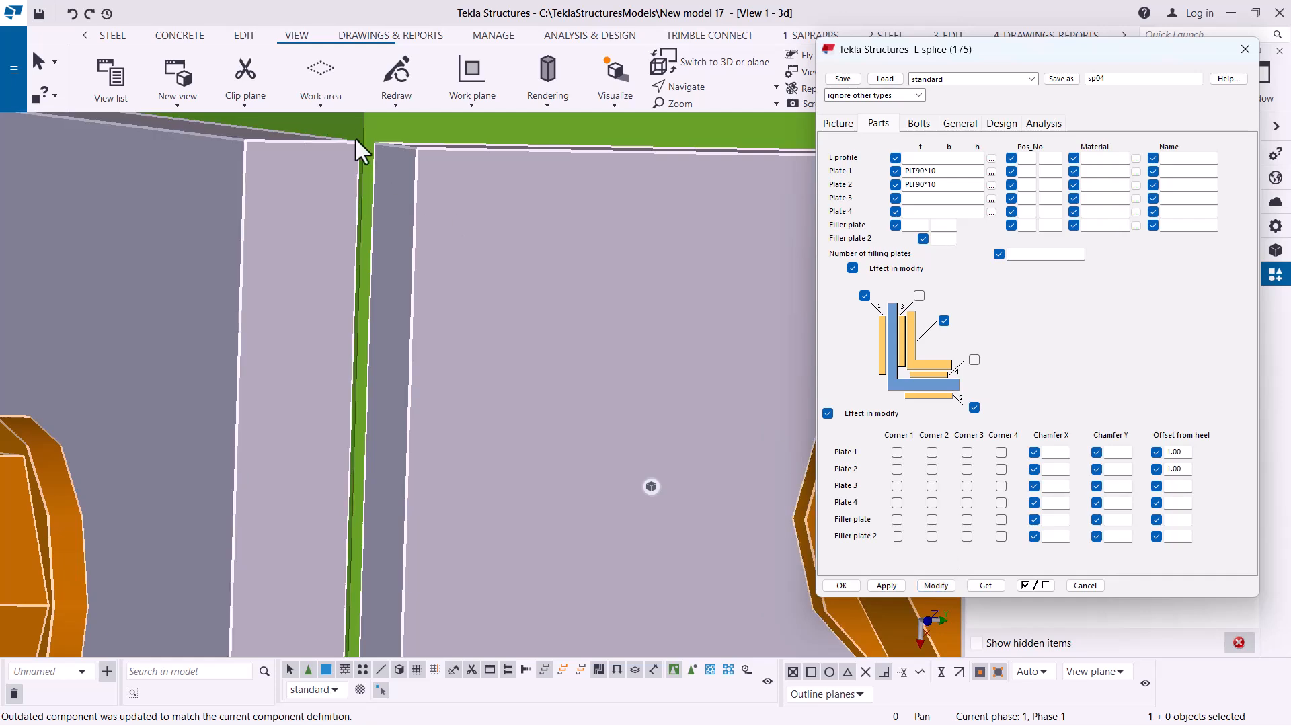
- Enable chamfers on corners 1 to 4 of splice plate 1 and modify the connection
scroll(380, 240, "down", 6)
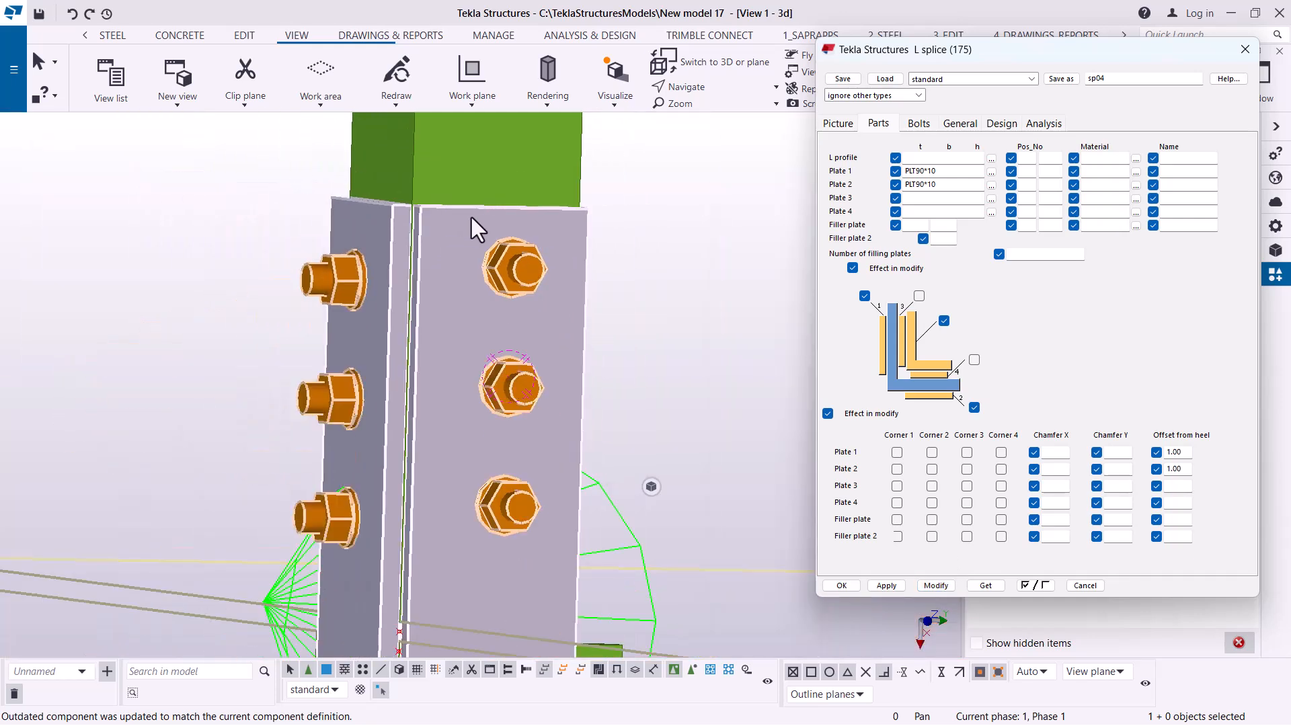
scroll(420, 191, "up", 3)
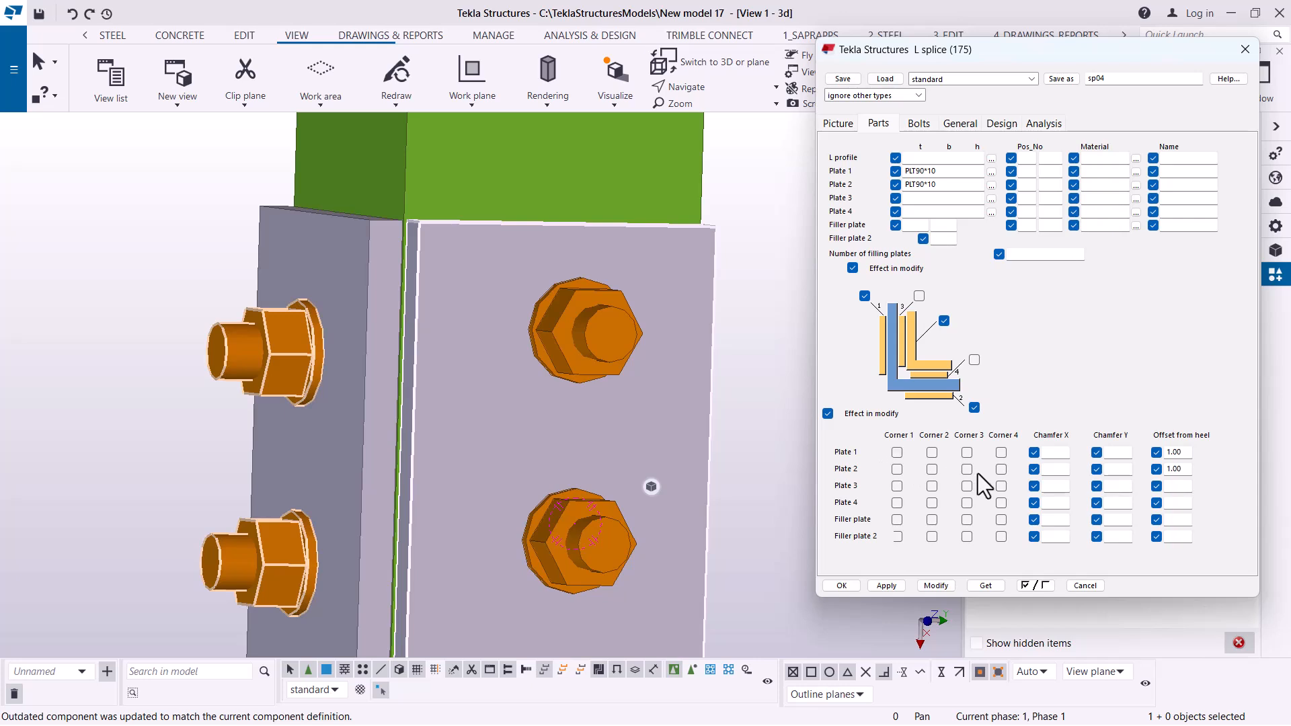
scroll(404, 229, "up", 4)
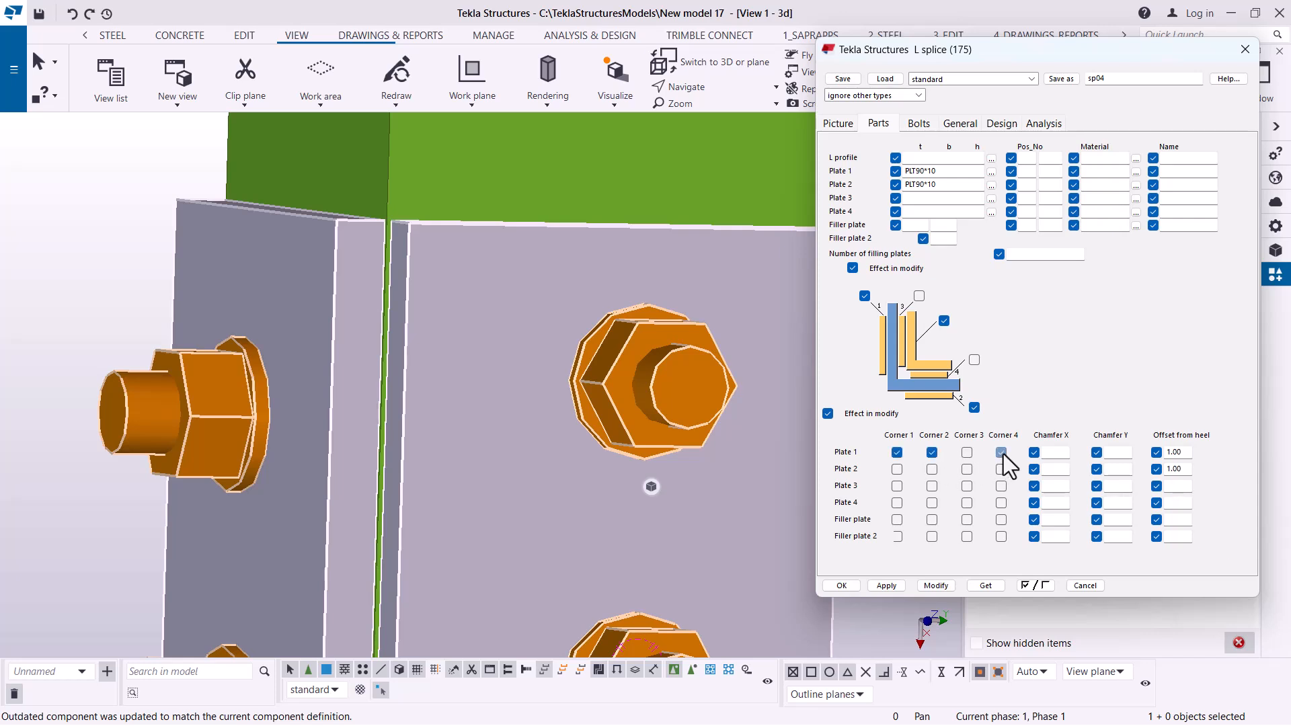
left_click(968, 453)
left_click(936, 585)
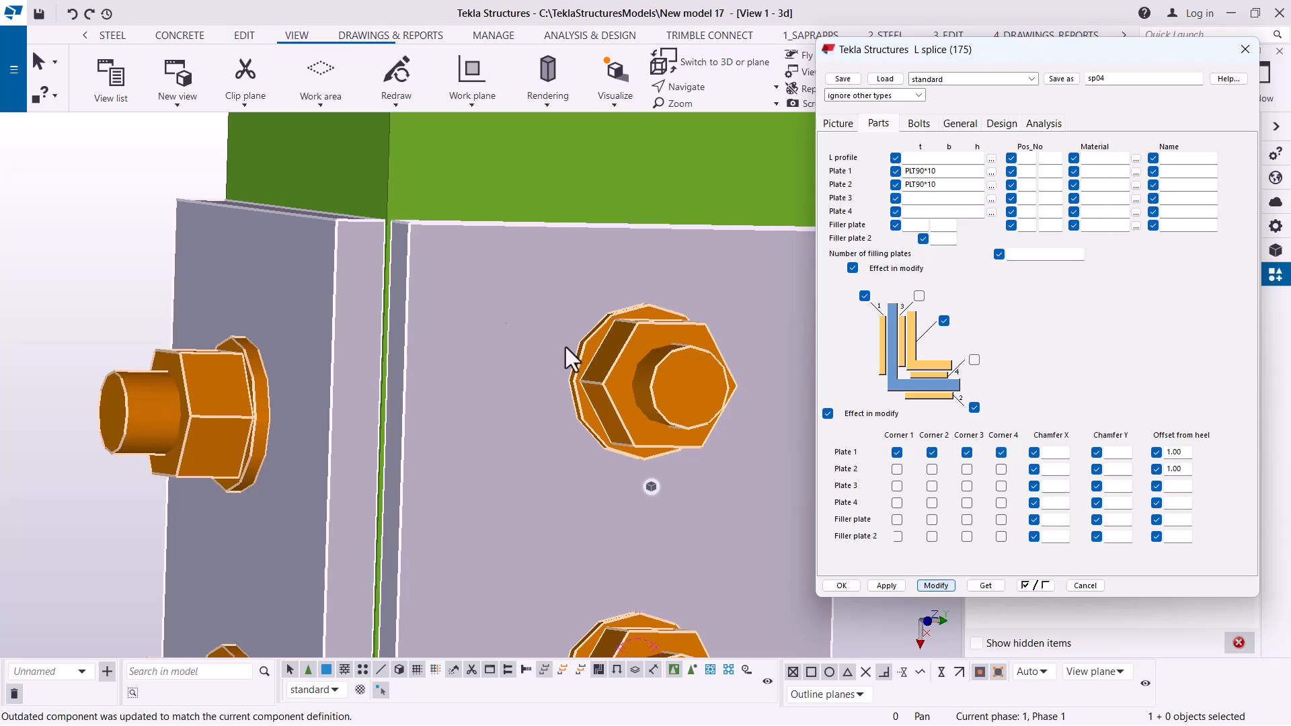
- Enable chamfers on all four corners of splice plate 2 and modify the connection
scroll(425, 211, "down", 4)
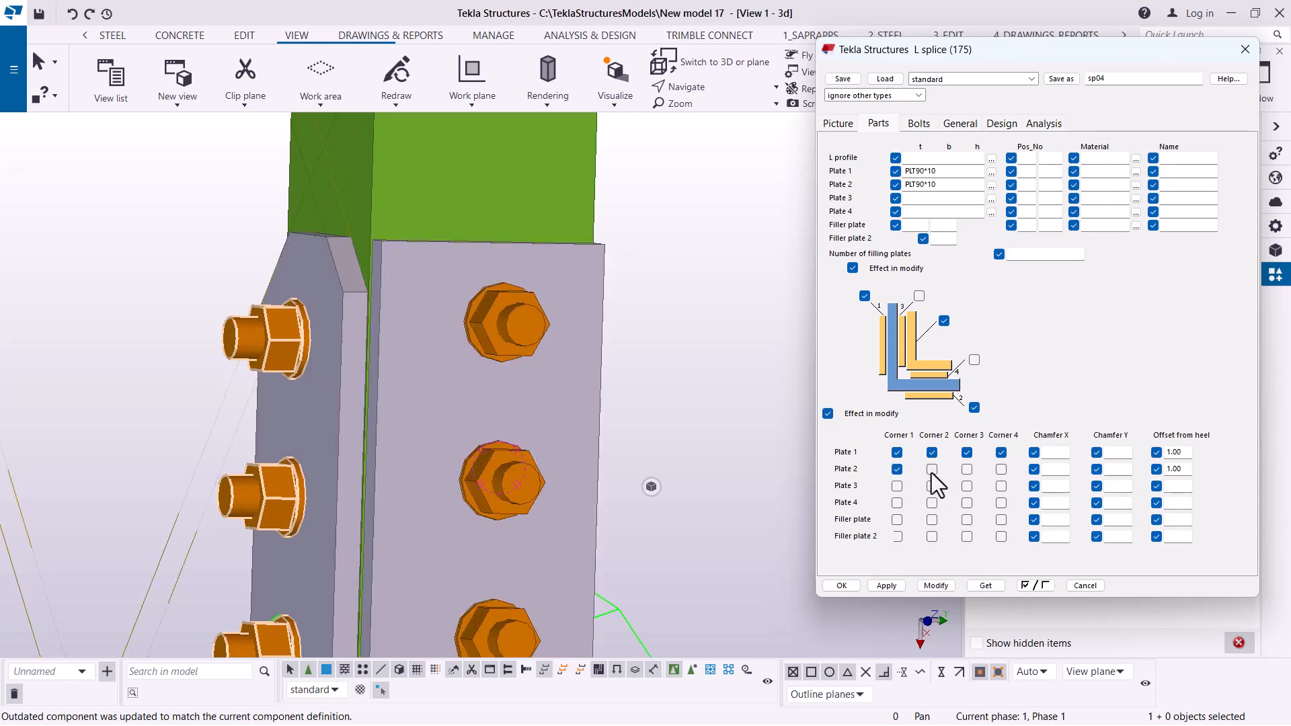
left_click(1002, 469)
left_click(936, 585)
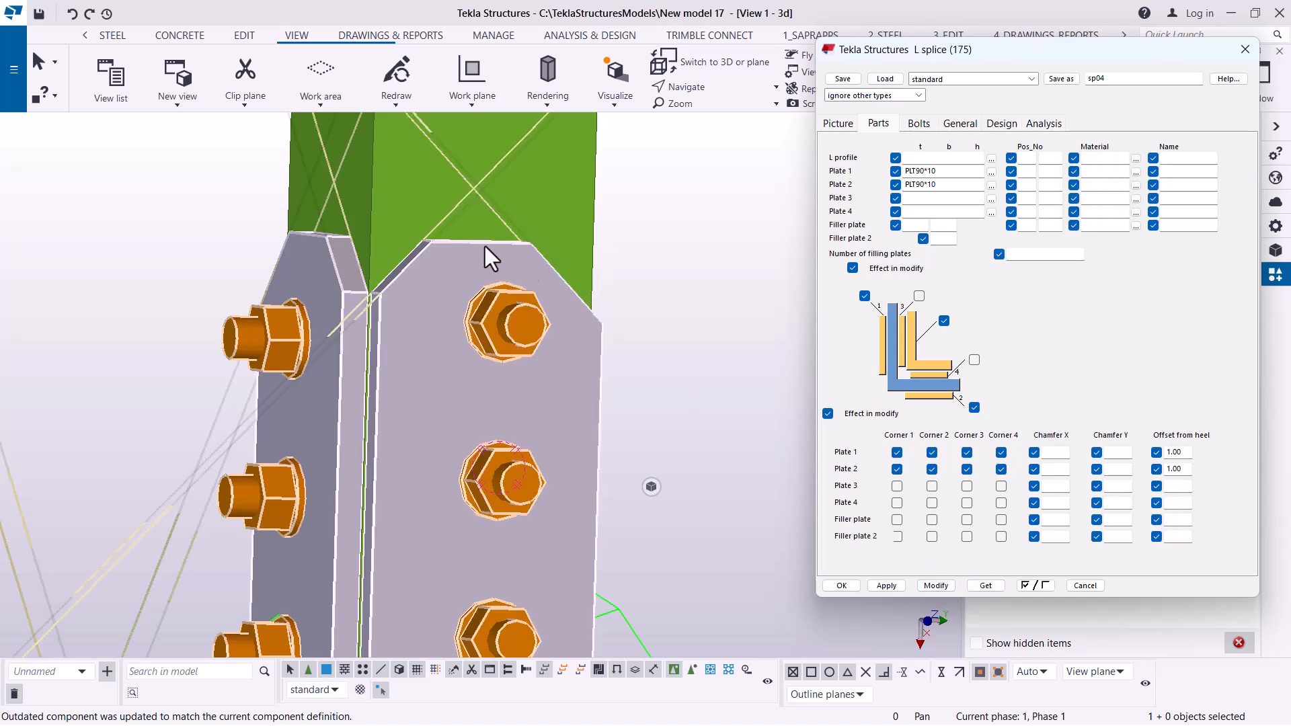
- Turn off all corner chamfers of plates 1 and 2 and modify the splice
left_click(1001, 469)
left_click(967, 469)
left_click(897, 470)
left_click(897, 453)
left_click(932, 453)
left_click(967, 453)
left_click(1001, 452)
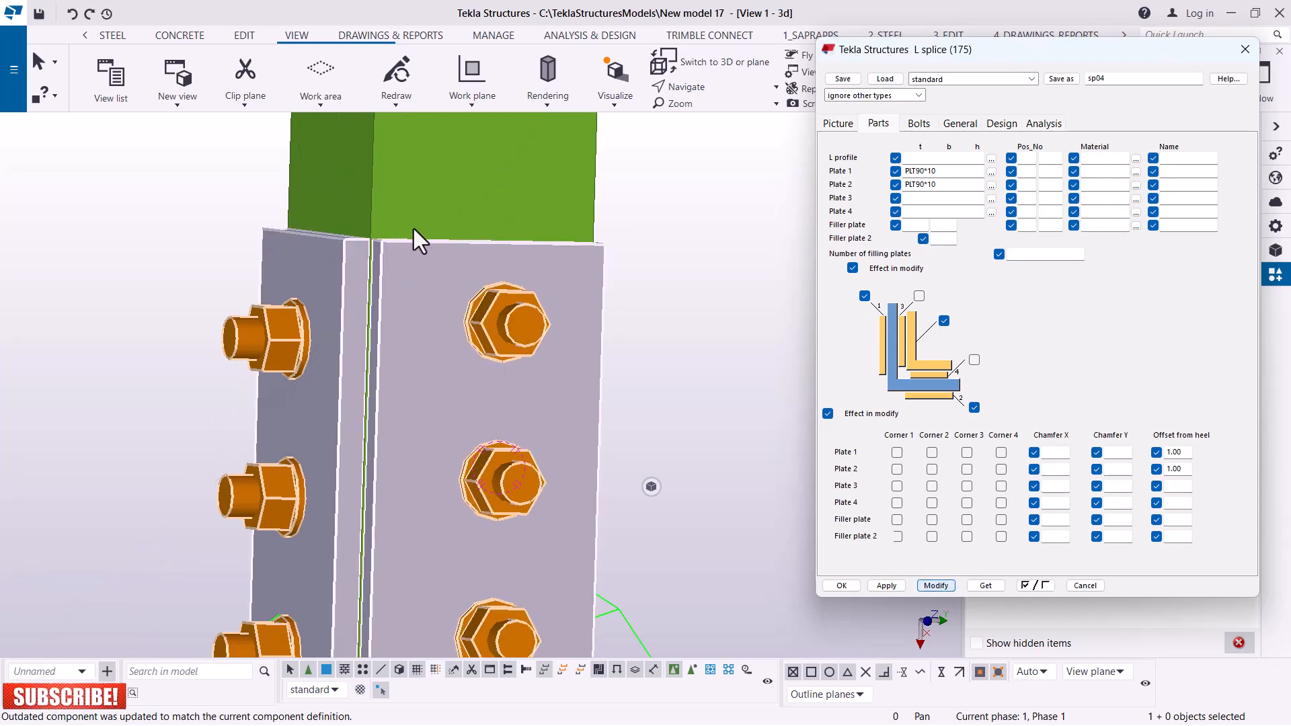
- Review the splice's bolt, general, design and analysis settings, and close its properties
scroll(479, 311, "down", 2)
scroll(415, 437, "down", 4)
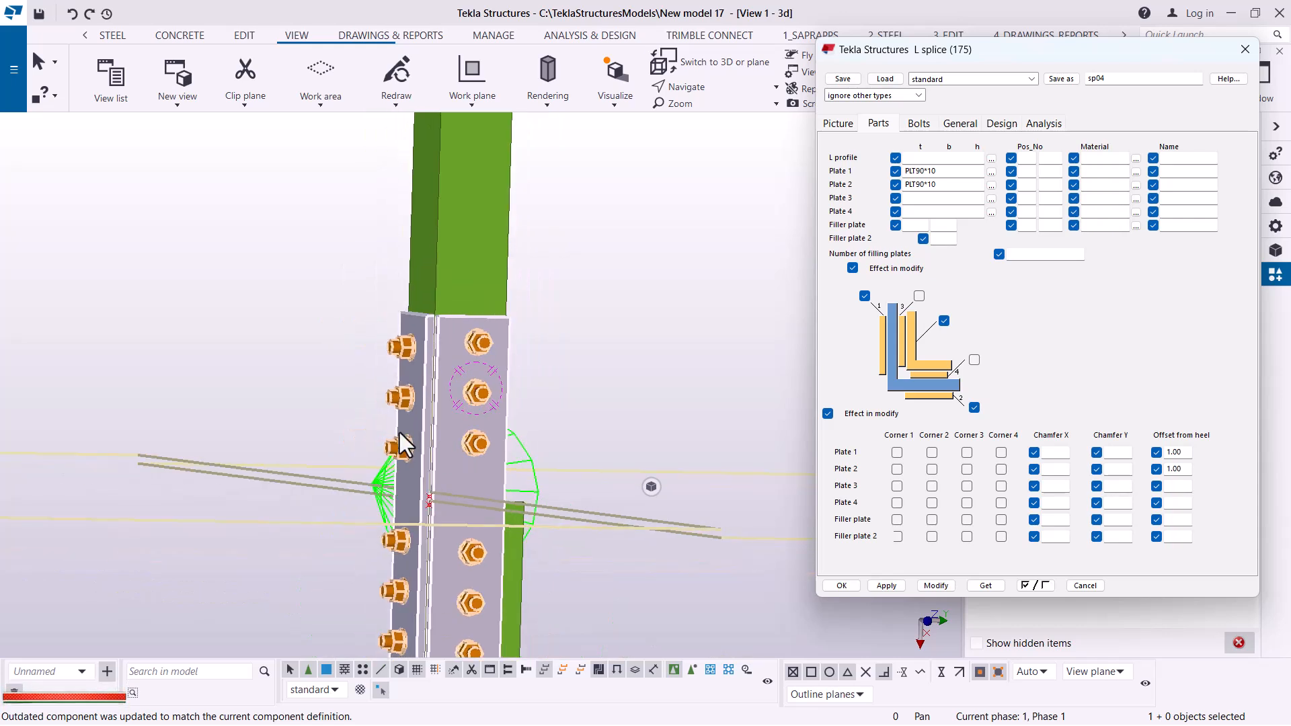
left_click(919, 124)
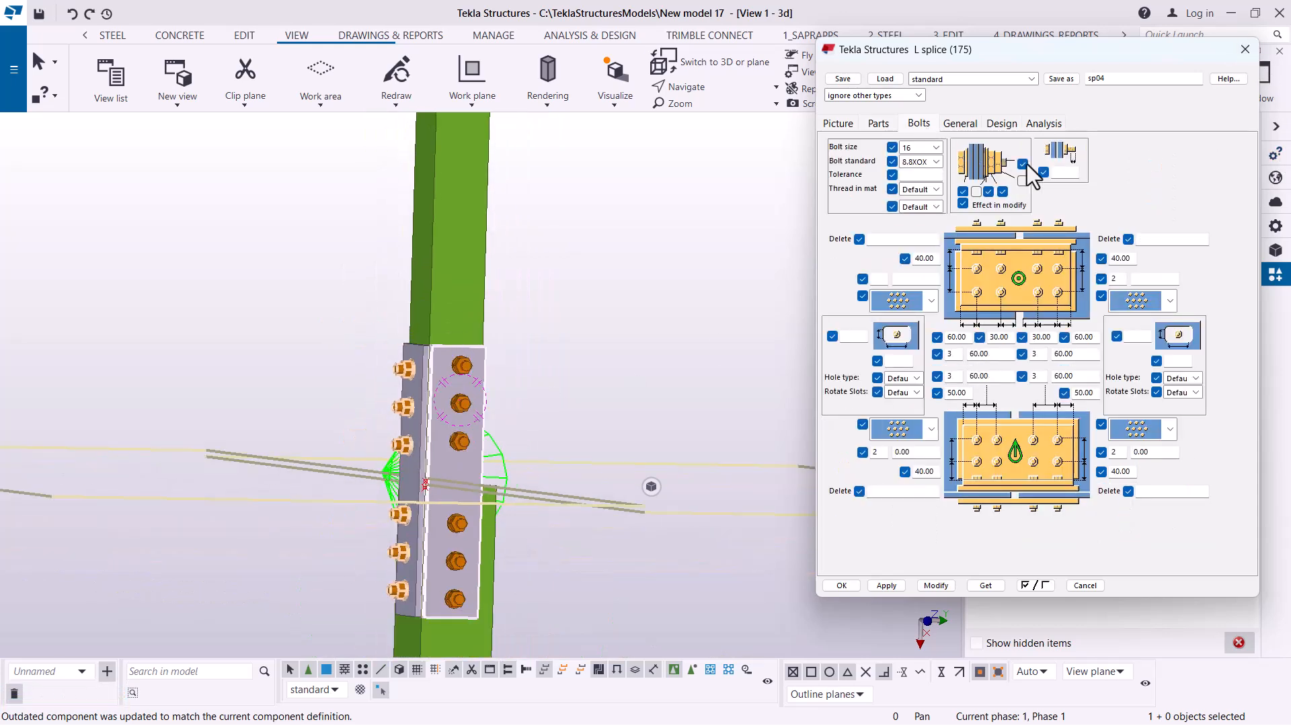
left_click(963, 122)
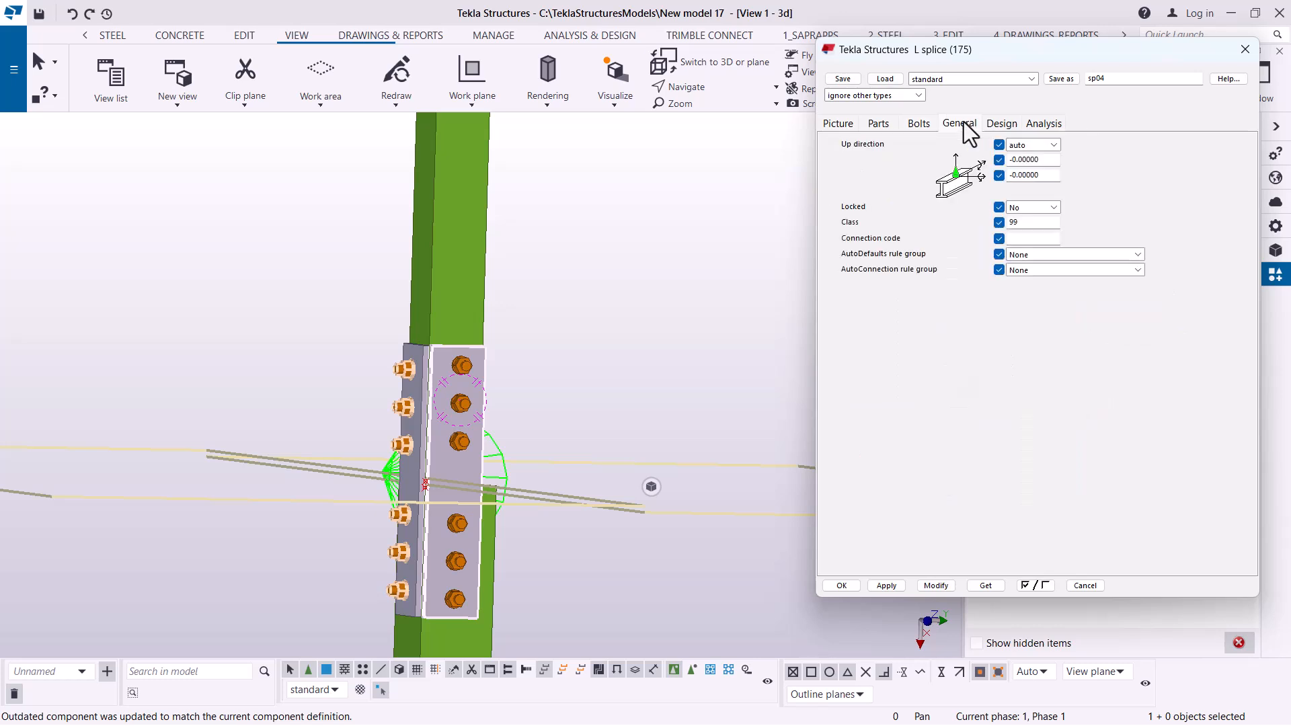
left_click(999, 127)
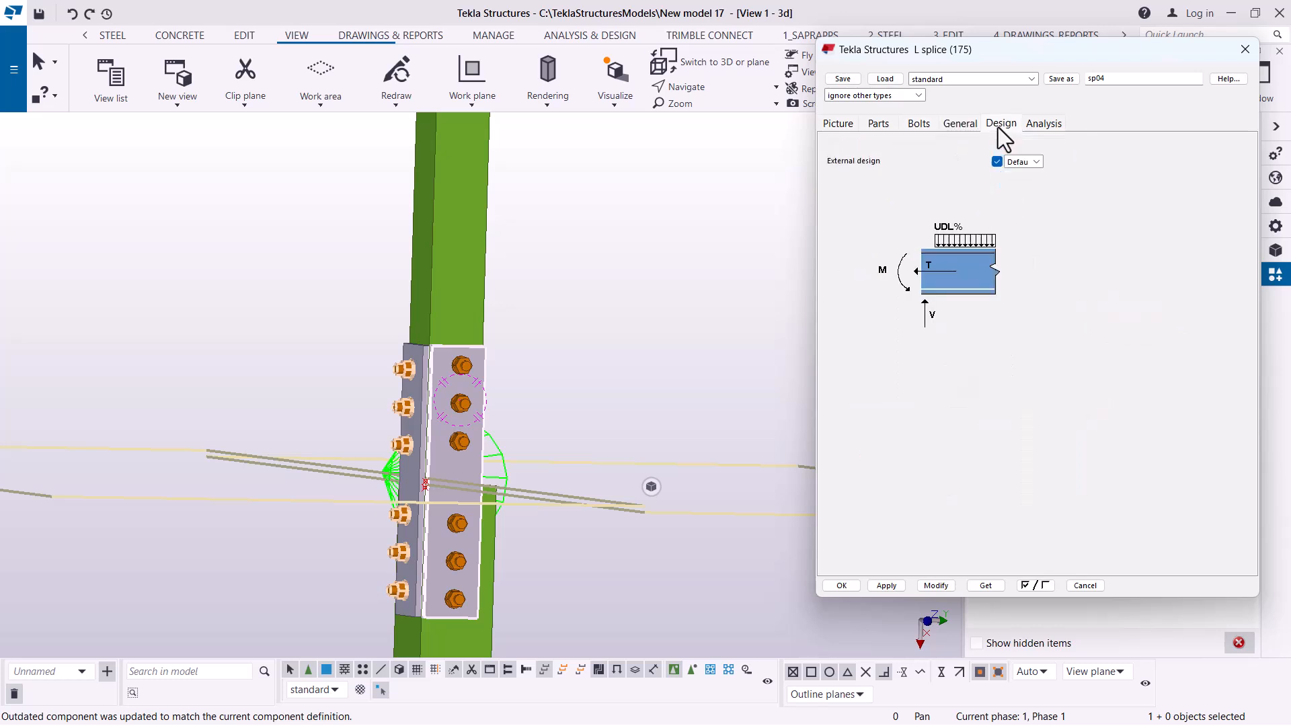
left_click(1049, 125)
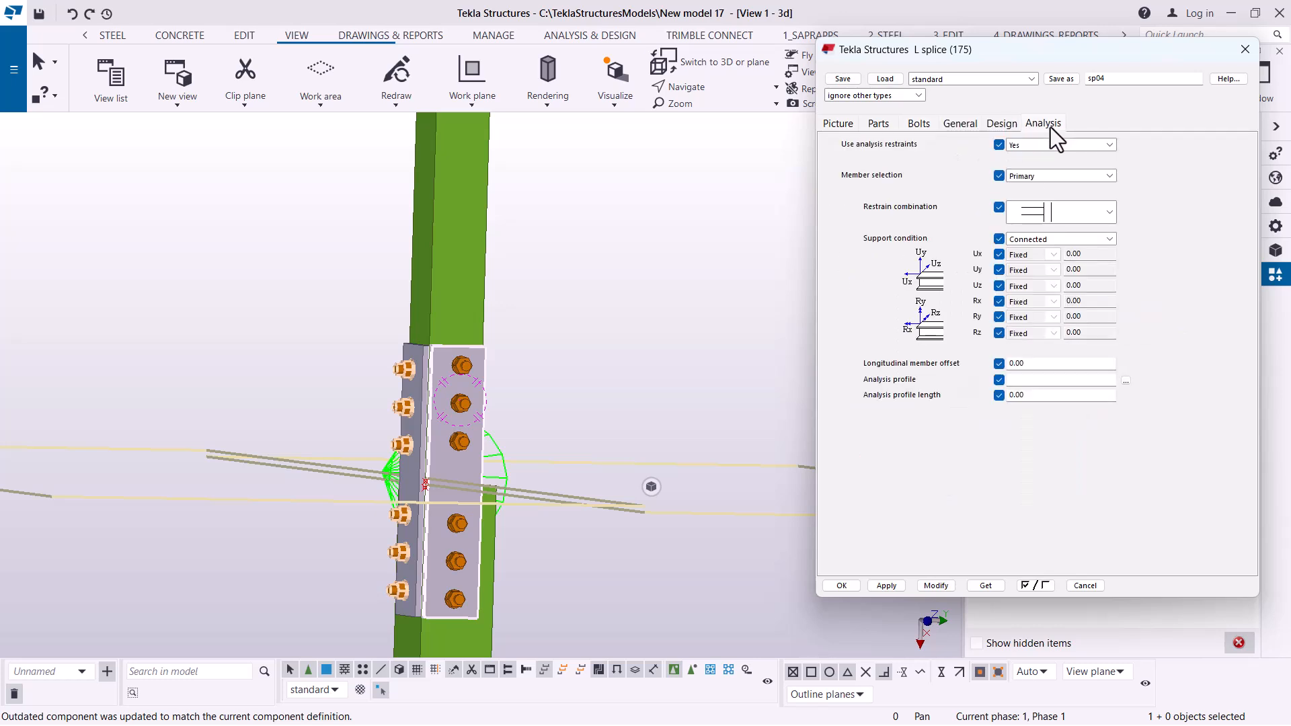
left_click(1245, 49)
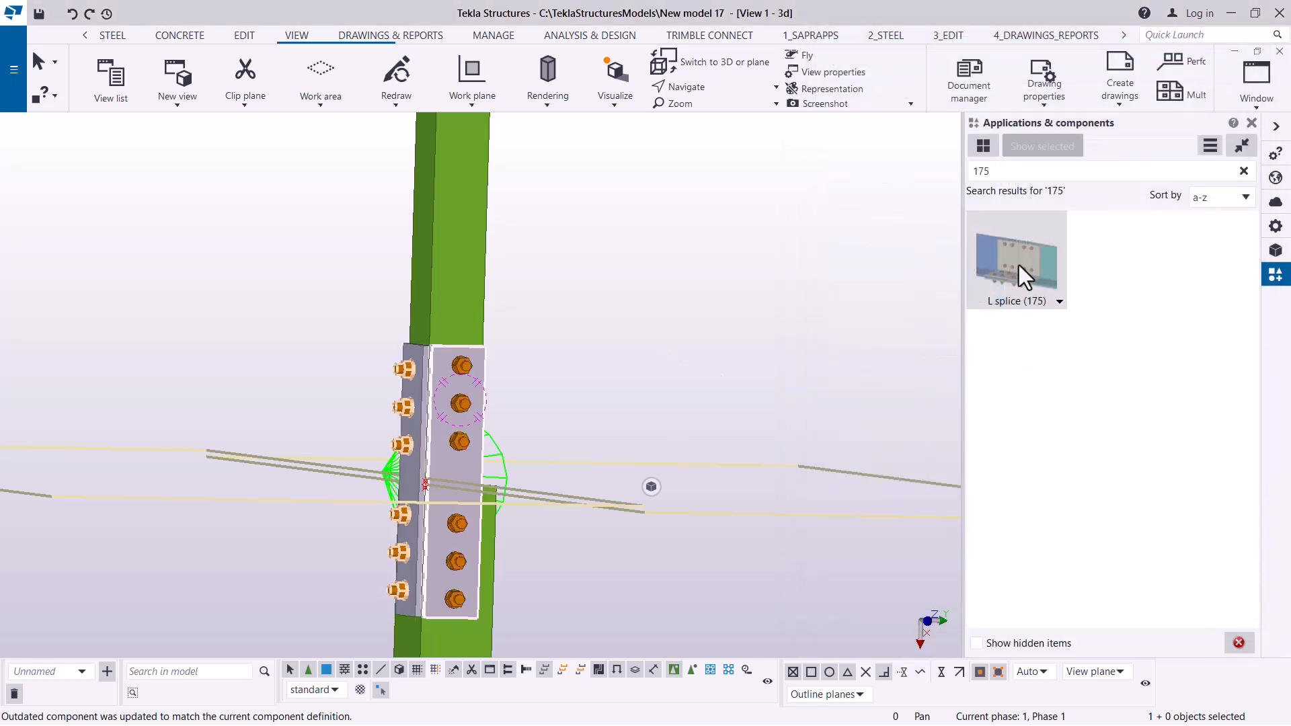
- Apply the L splice (175) between the two angle parts at the next joint up the member
left_click(1019, 265)
scroll(494, 534, "down", 8)
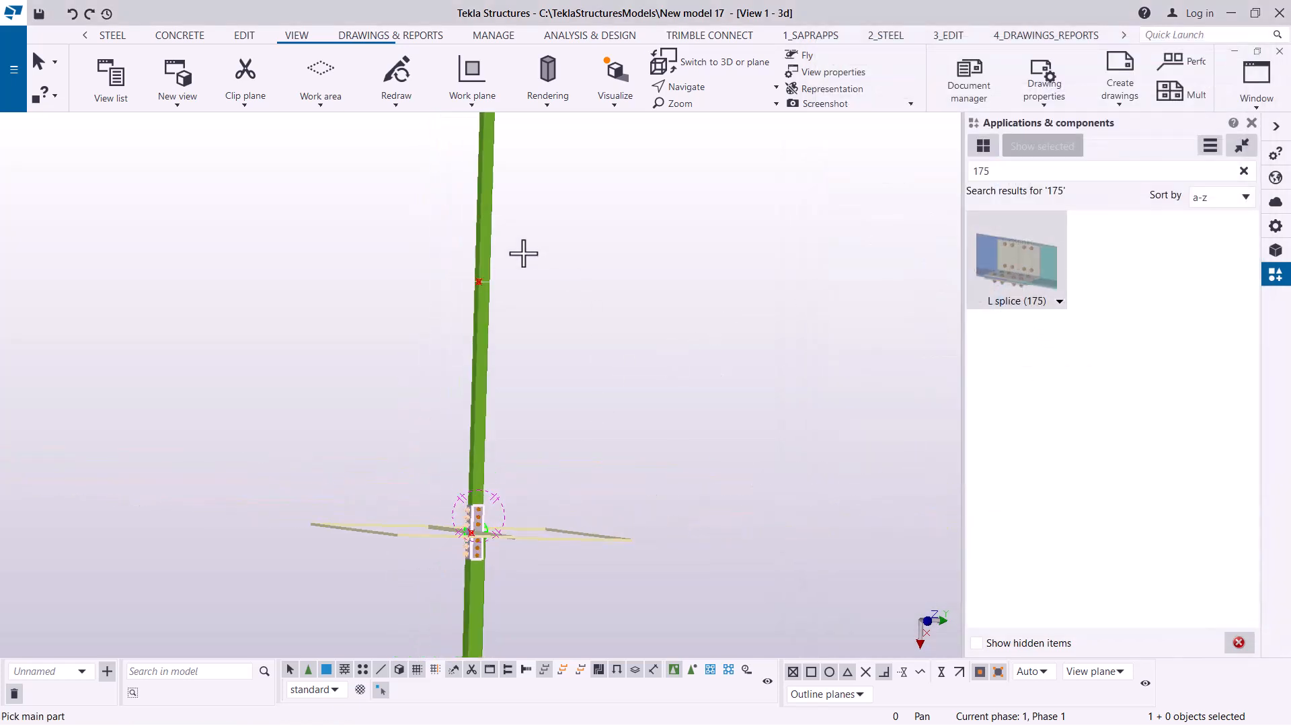
scroll(449, 308, "up", 6)
left_click(461, 287)
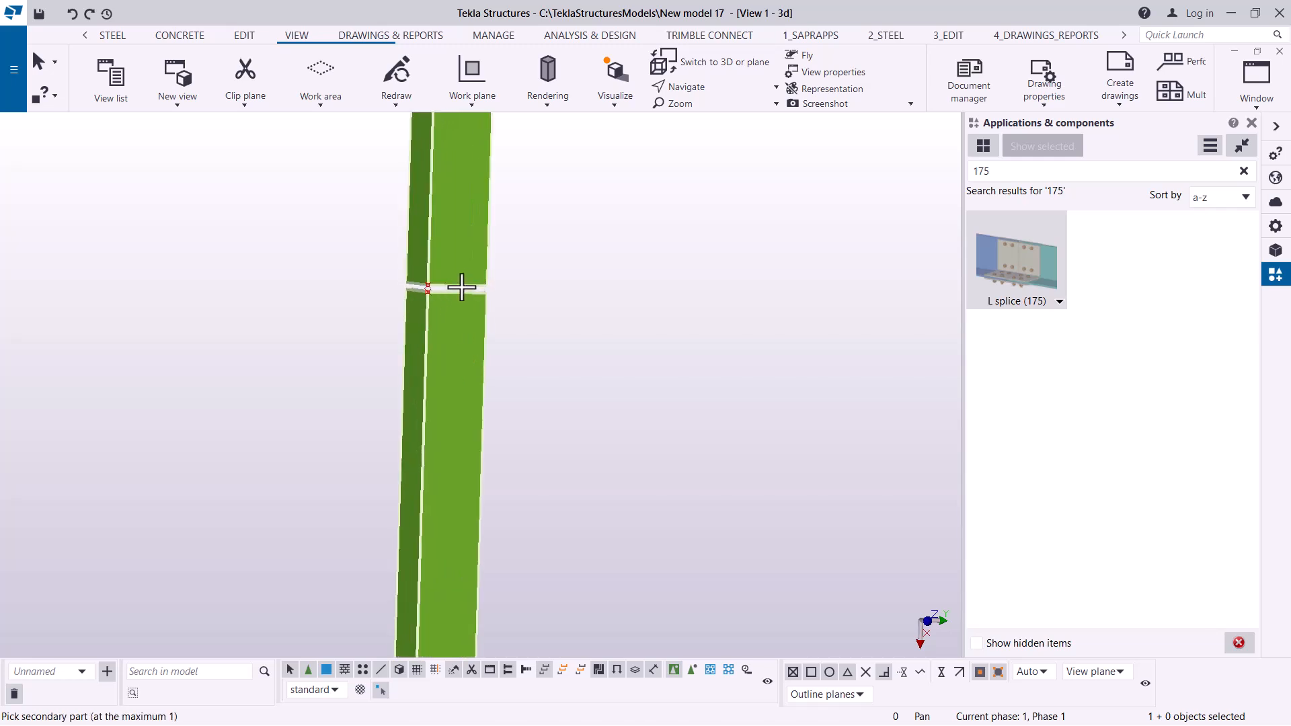
left_click(464, 289)
- Join the angle parts at the following joint up the member with the L splice (175)
scroll(496, 466, "down", 8)
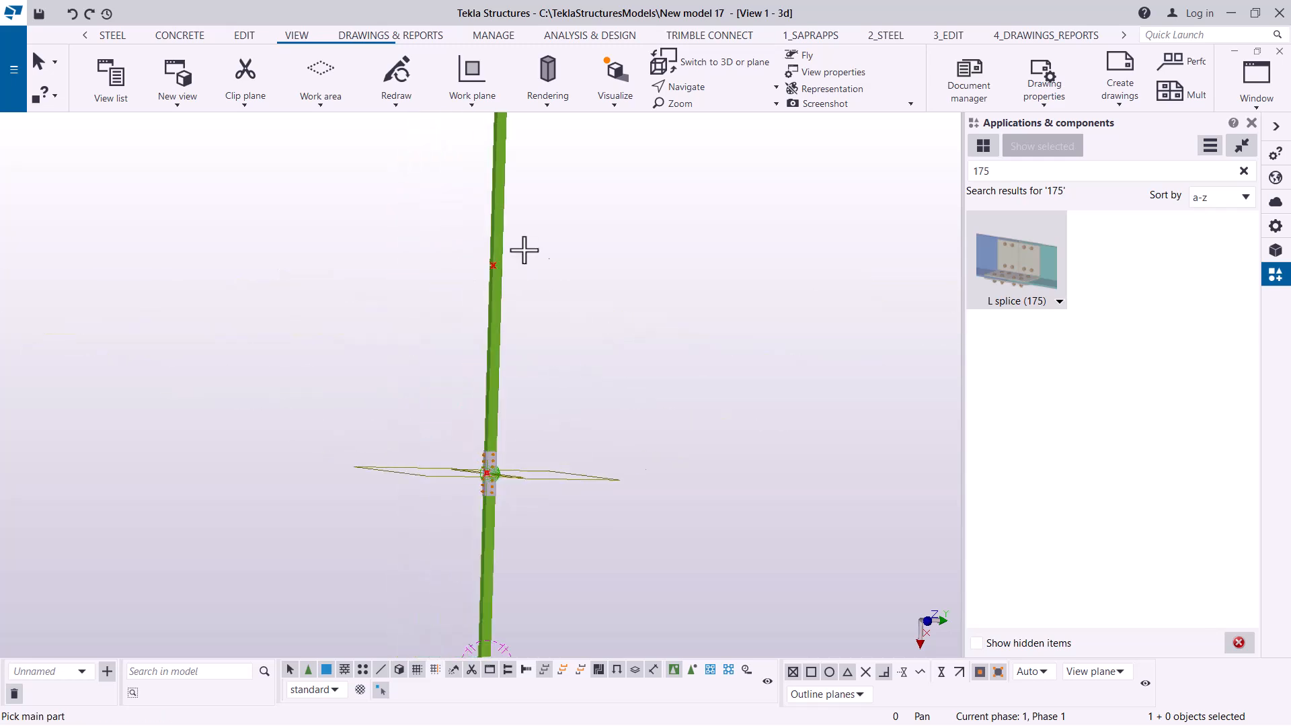
scroll(501, 236, "up", 6)
left_click(509, 314)
scroll(536, 481, "down", 5)
scroll(533, 272, "up", 3)
left_click(529, 329)
scroll(578, 519, "up", 5)
scroll(579, 519, "down", 5)
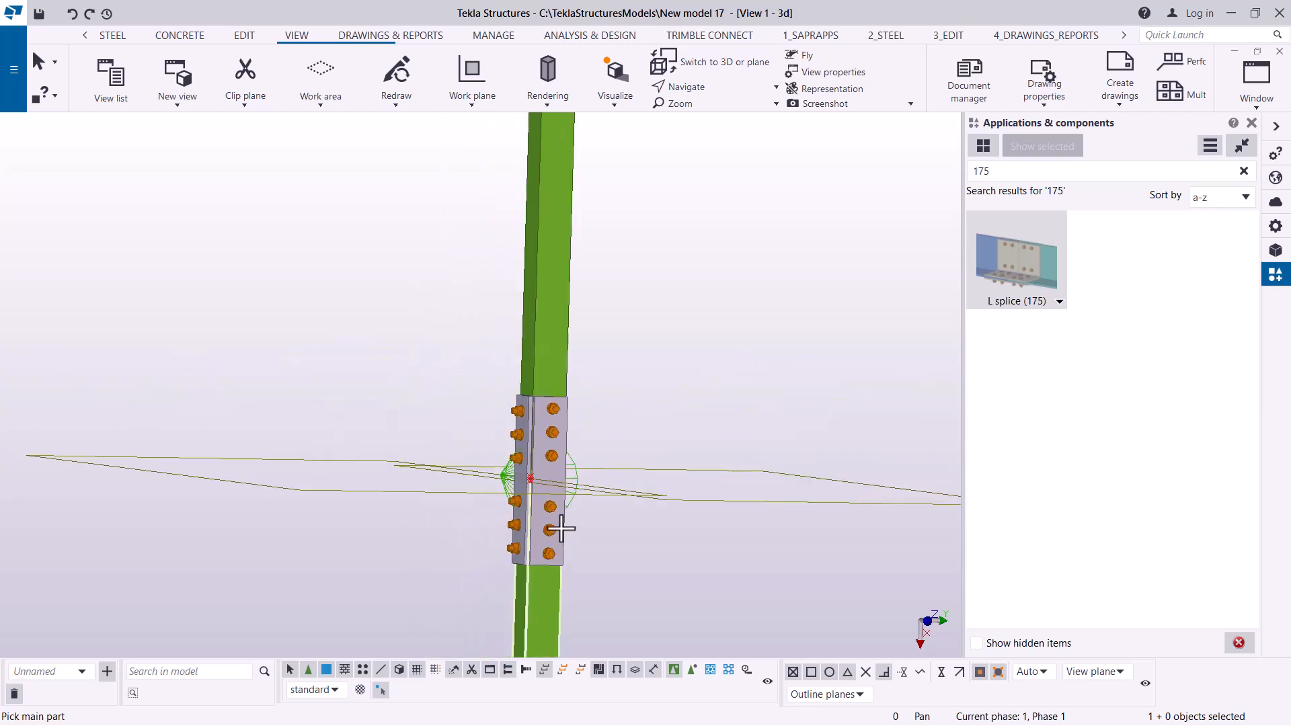
- Apply the L splice (175) at the next two angle joints, continuing up the member
scroll(614, 250, "up", 3)
scroll(598, 576, "up", 5)
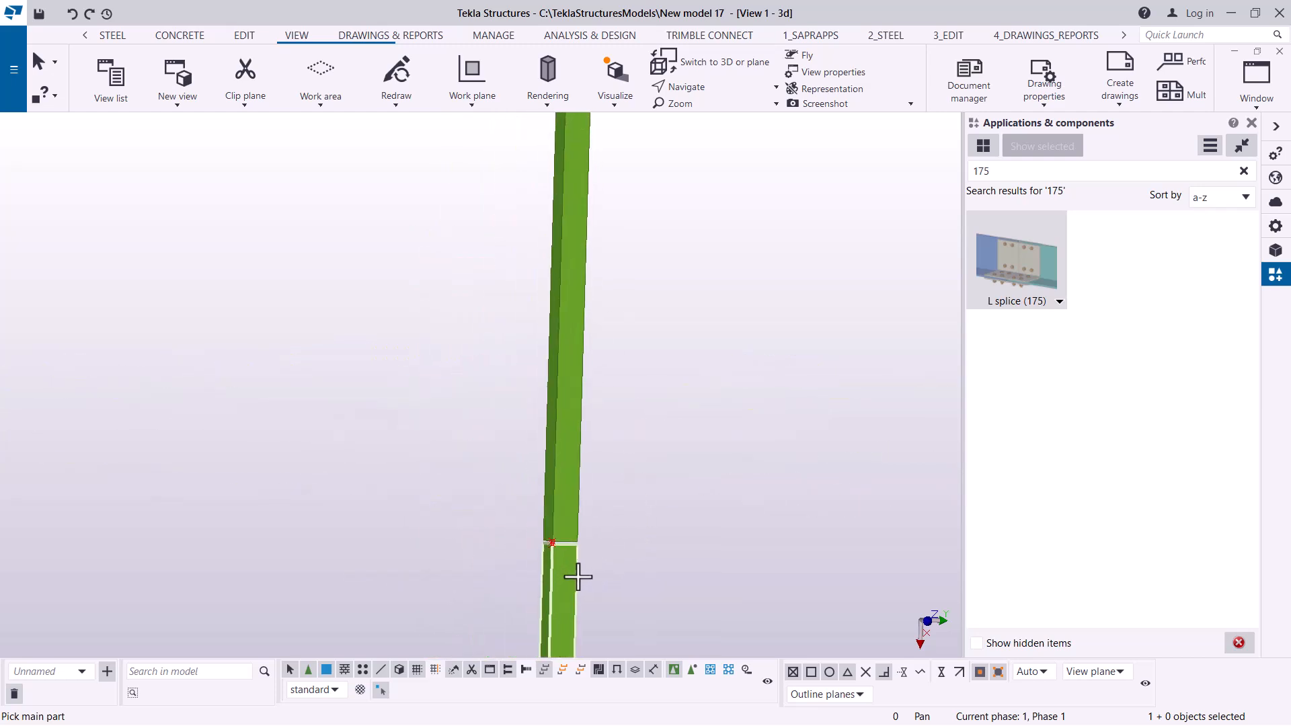
left_click(548, 533)
left_click(576, 467)
scroll(561, 501, "down", 2)
scroll(560, 501, "down", 3)
scroll(591, 491, "up", 5)
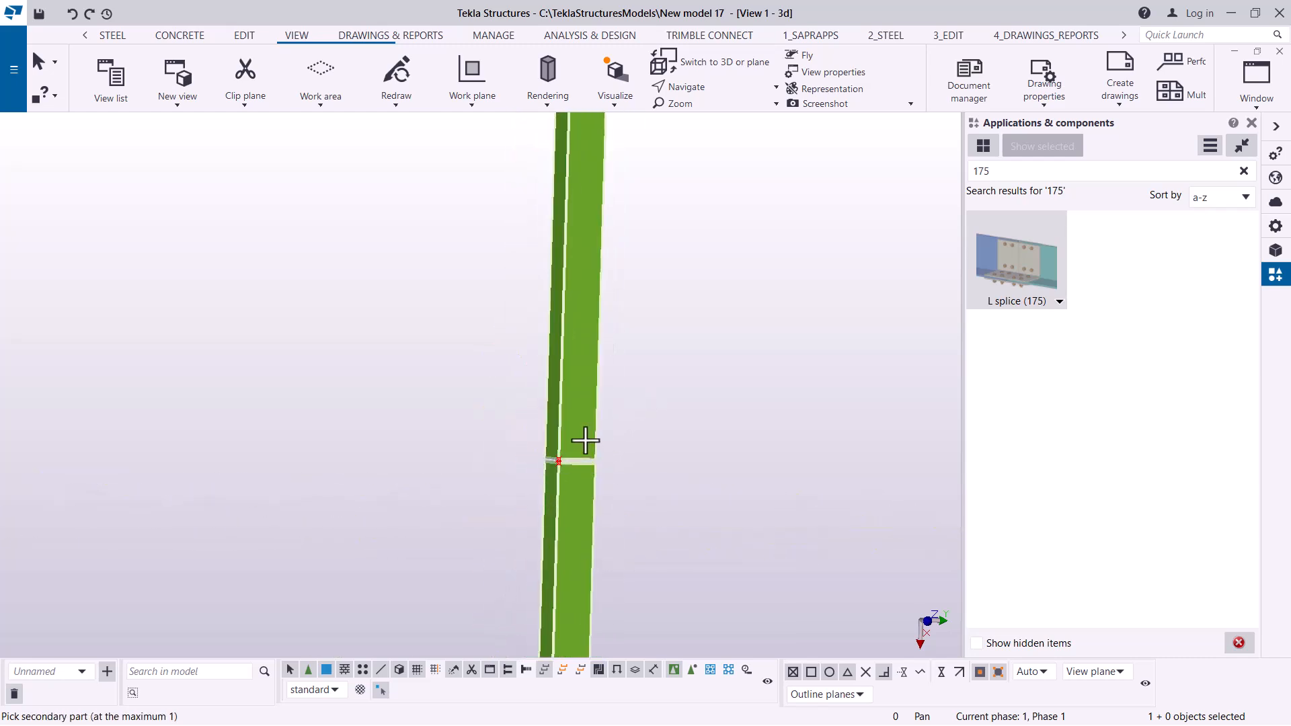
left_click(614, 405)
scroll(602, 470, "down", 5)
- Continue the L splice (175) through the following angle joints, picking the main and secondary part at each one
scroll(593, 526, "up", 3)
scroll(595, 524, "up", 2)
left_click(587, 494)
scroll(565, 518, "down", 5)
scroll(598, 303, "up", 5)
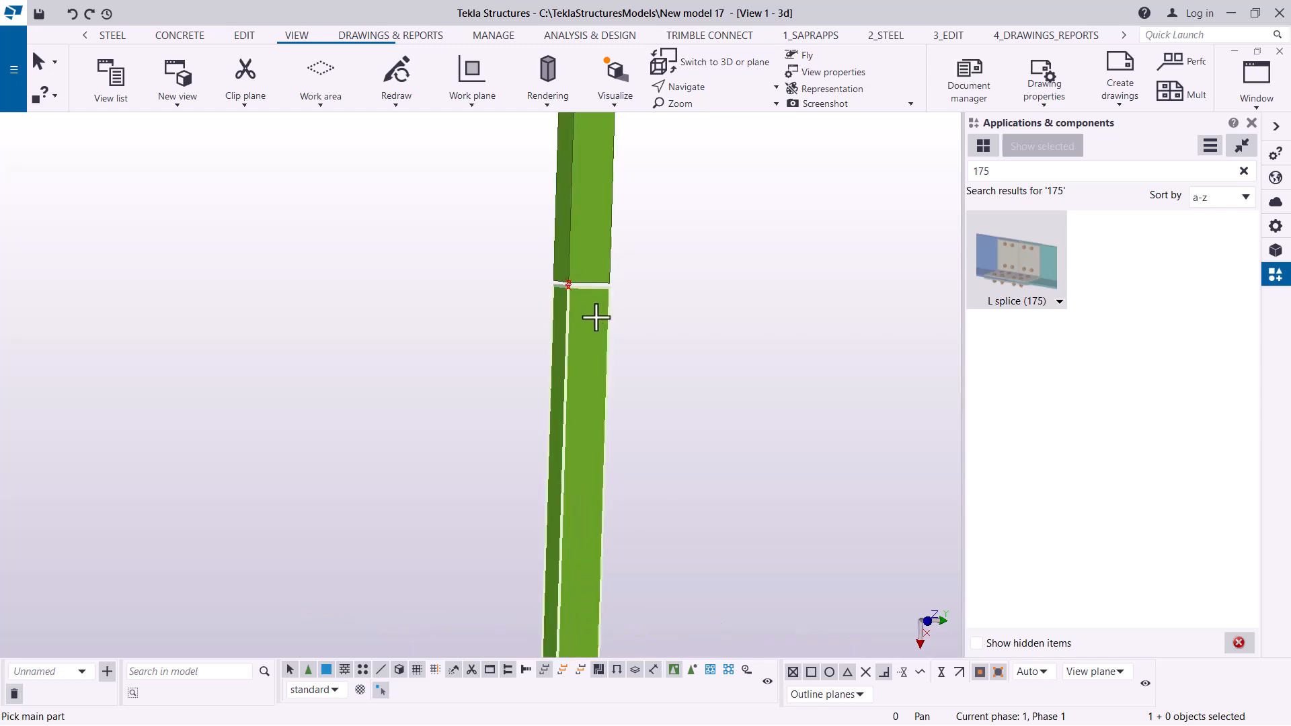
scroll(590, 435, "down", 5)
scroll(582, 400, "up", 5)
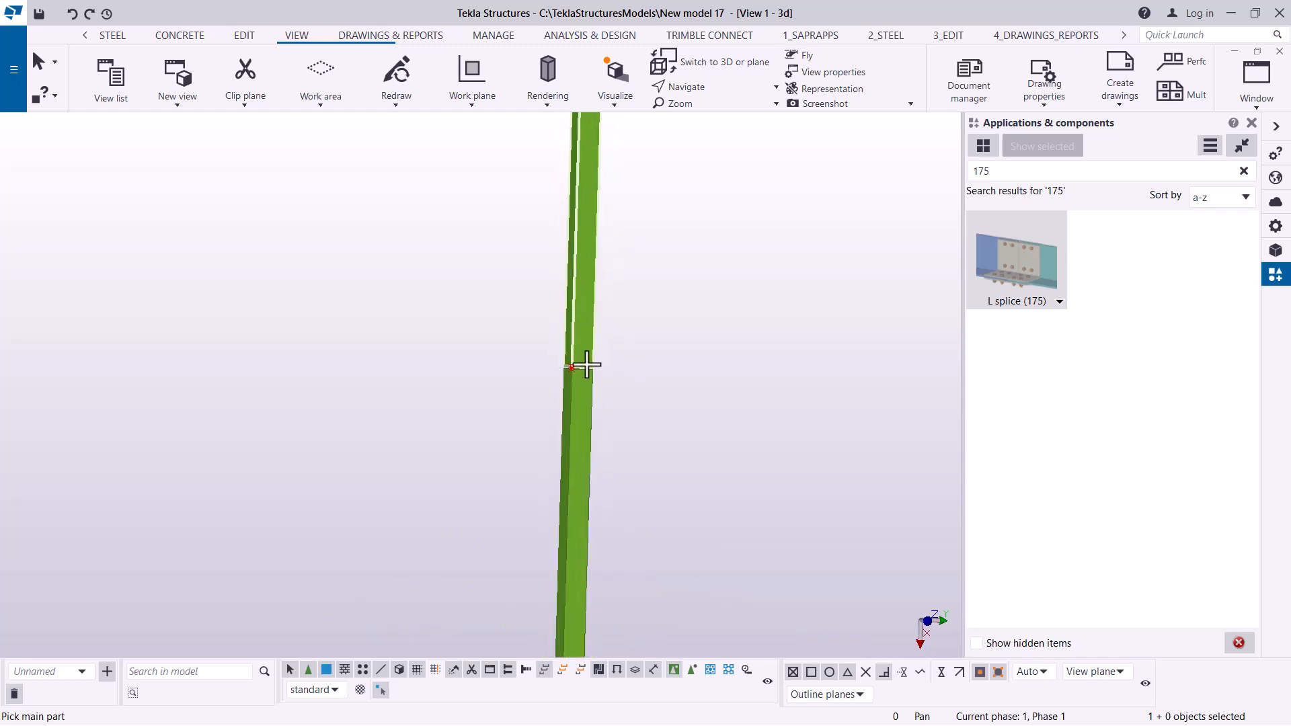
left_click(580, 333)
scroll(590, 461, "down", 4)
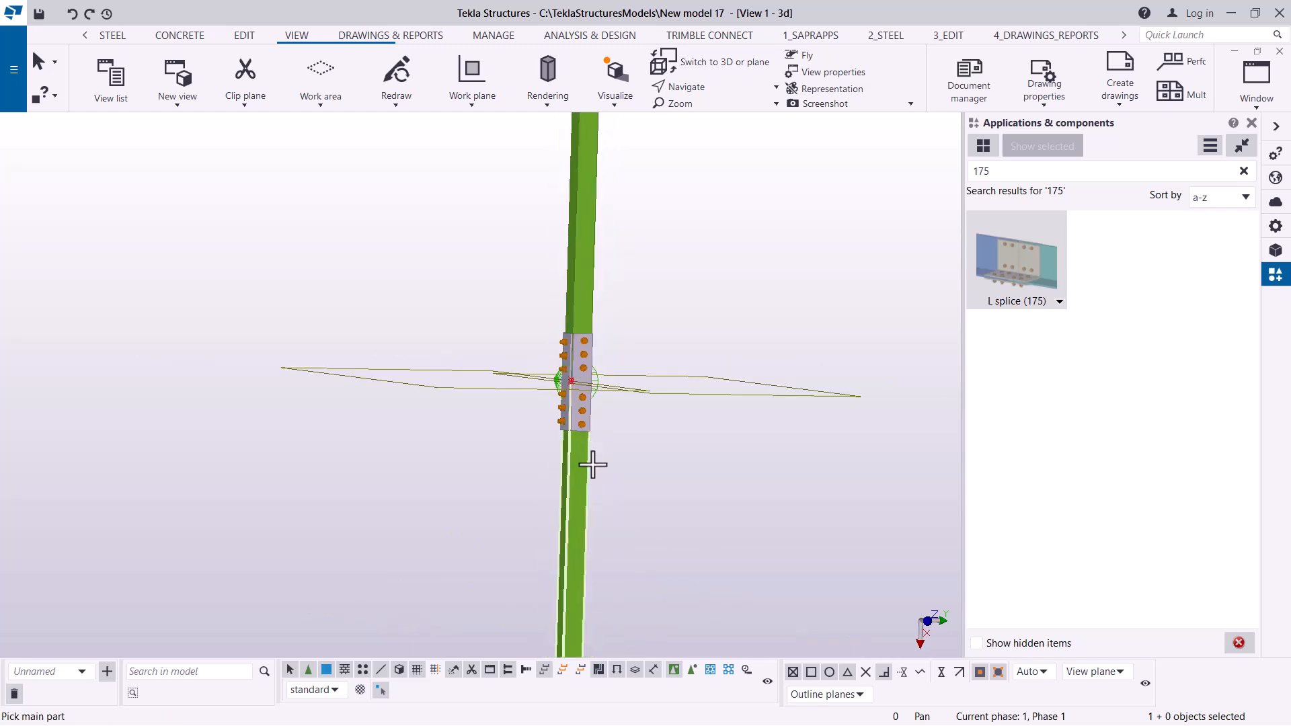
- Splice the next two pairs of angle parts up the member with the L splice (175)
scroll(588, 281, "up", 3)
scroll(588, 281, "up", 1)
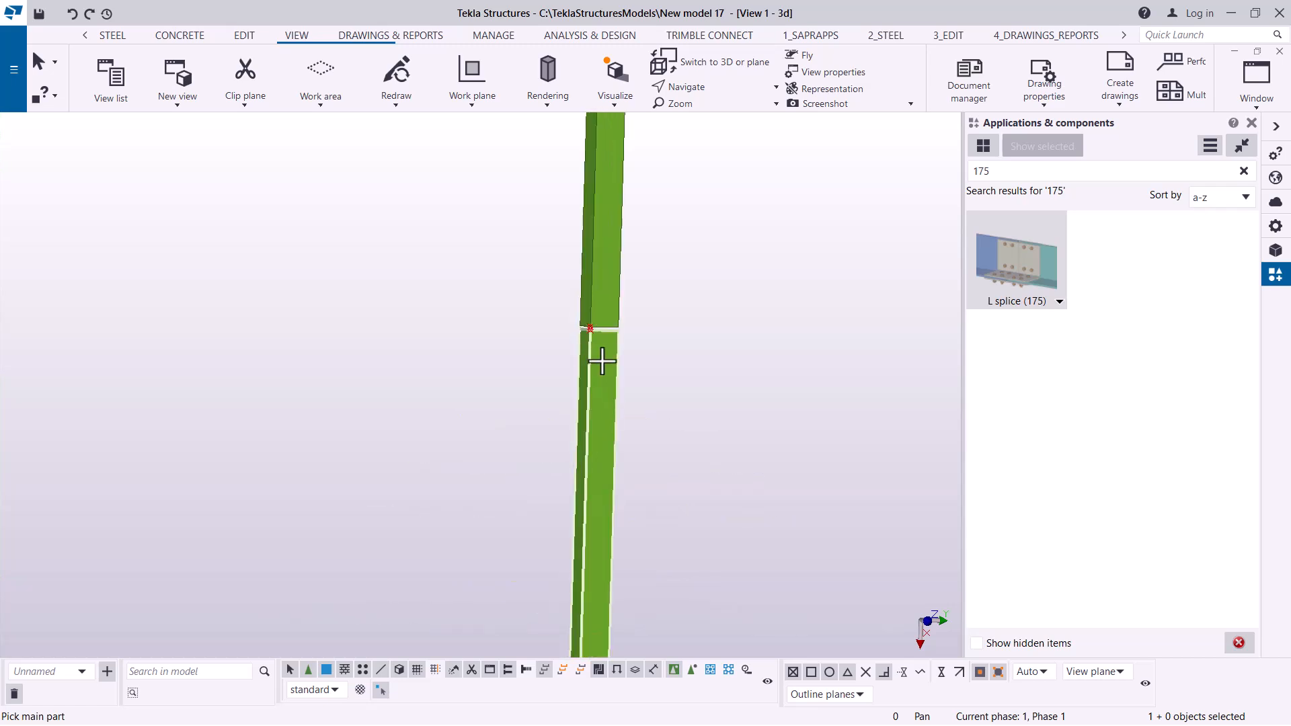
left_click(615, 323)
scroll(623, 504, "down", 4)
scroll(594, 265, "up", 5)
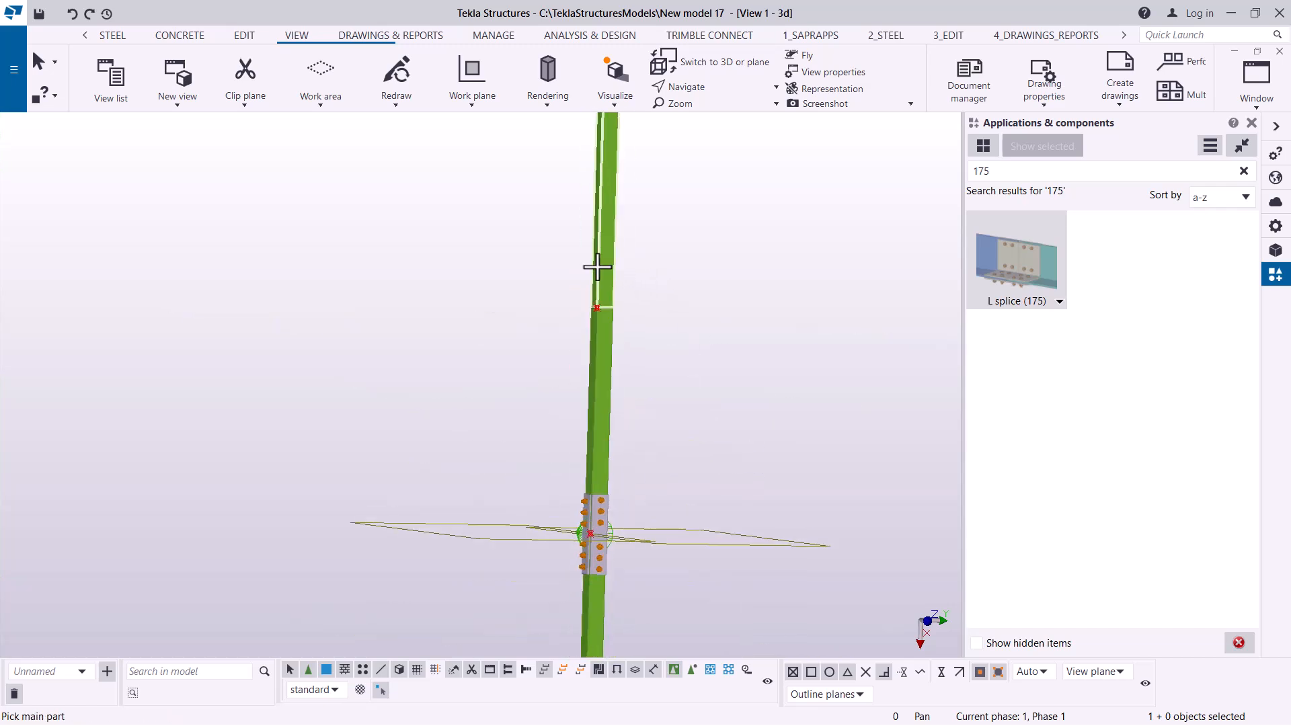
left_click(619, 316)
scroll(598, 432, "down", 4)
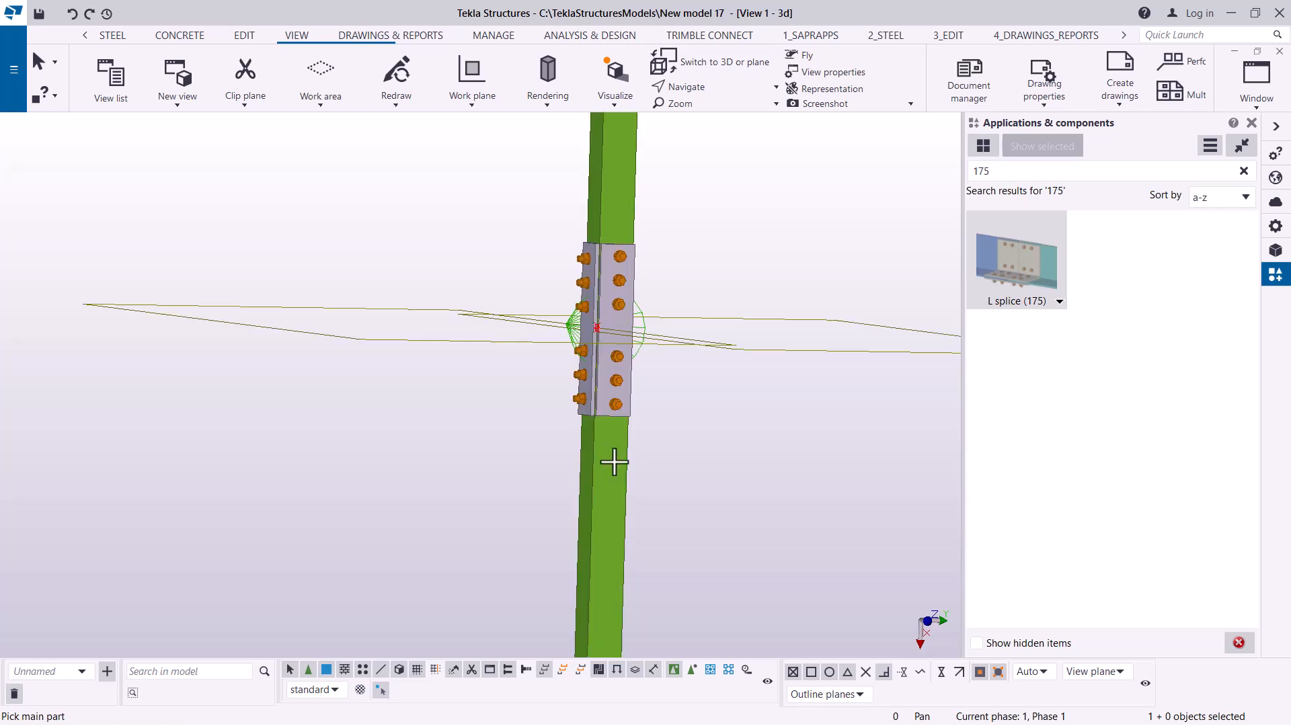
- Connect the angle parts at the next two unspliced joints up the member with the L splice (175)
scroll(615, 295, "up", 5)
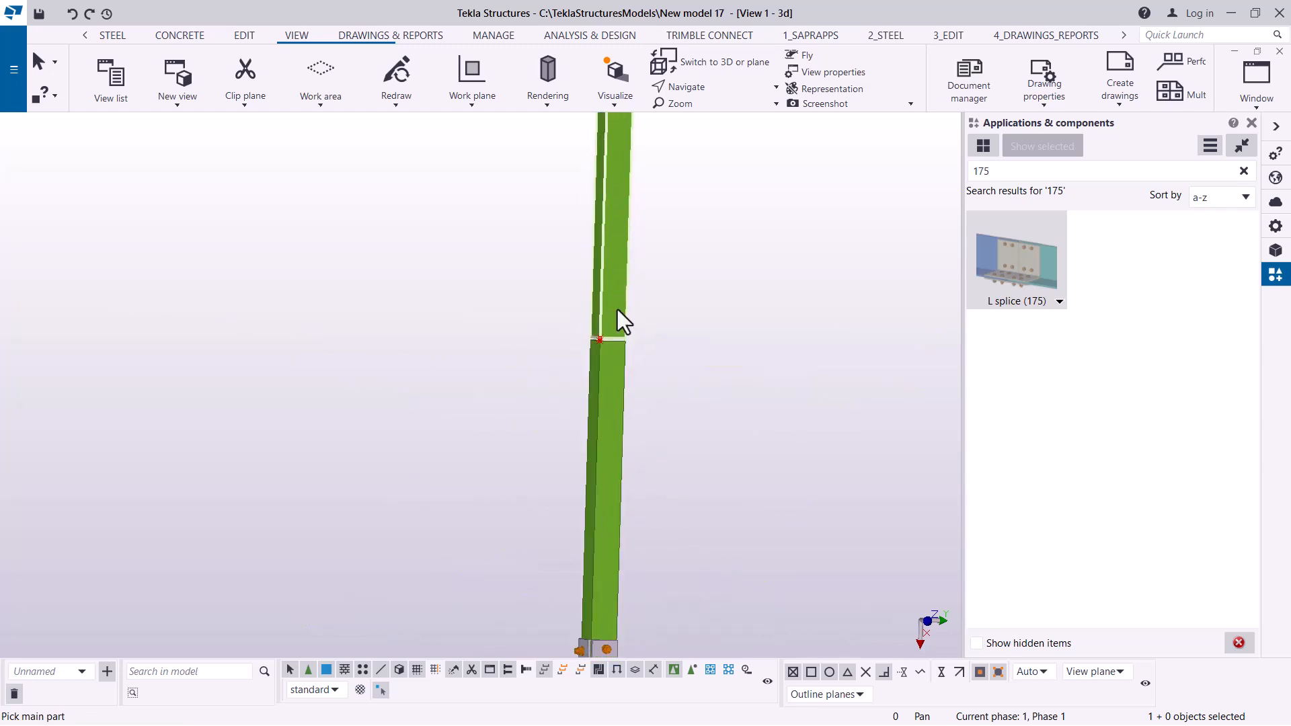
left_click(623, 310)
left_click(610, 353)
scroll(591, 423, "down", 4)
scroll(585, 239, "up", 5)
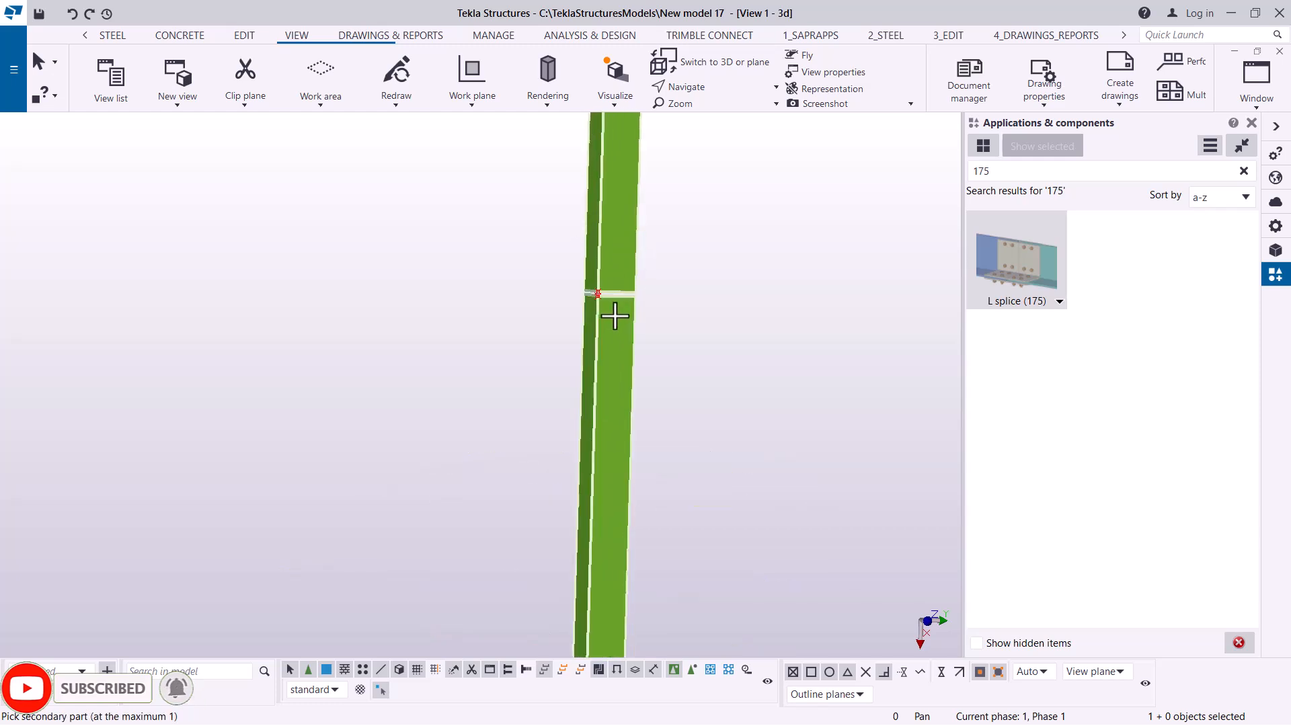
left_click(619, 327)
scroll(578, 484, "down", 4)
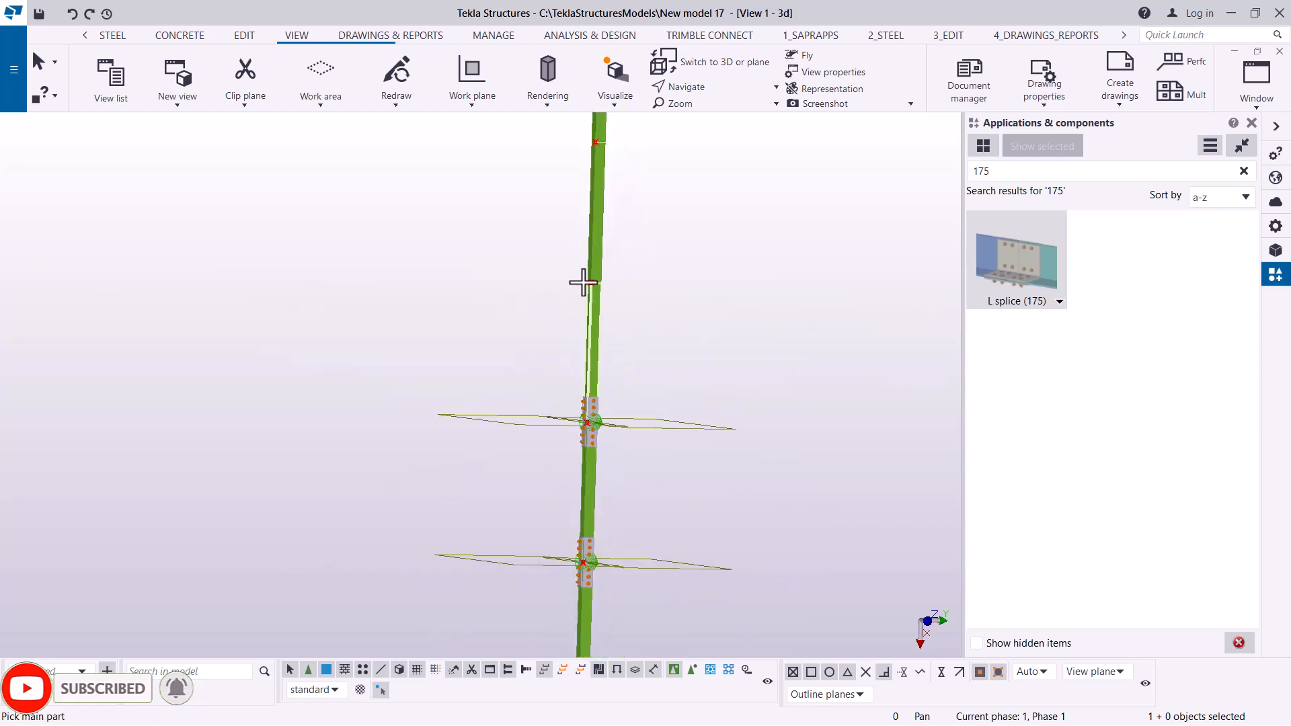
- Place the L splice (175) at the next two joints above the splices already made
scroll(603, 272, "up", 4)
scroll(605, 266, "up", 3)
left_click(605, 254)
left_click(605, 349)
scroll(602, 377, "up", 2)
scroll(605, 470, "down", 4)
scroll(614, 276, "up", 5)
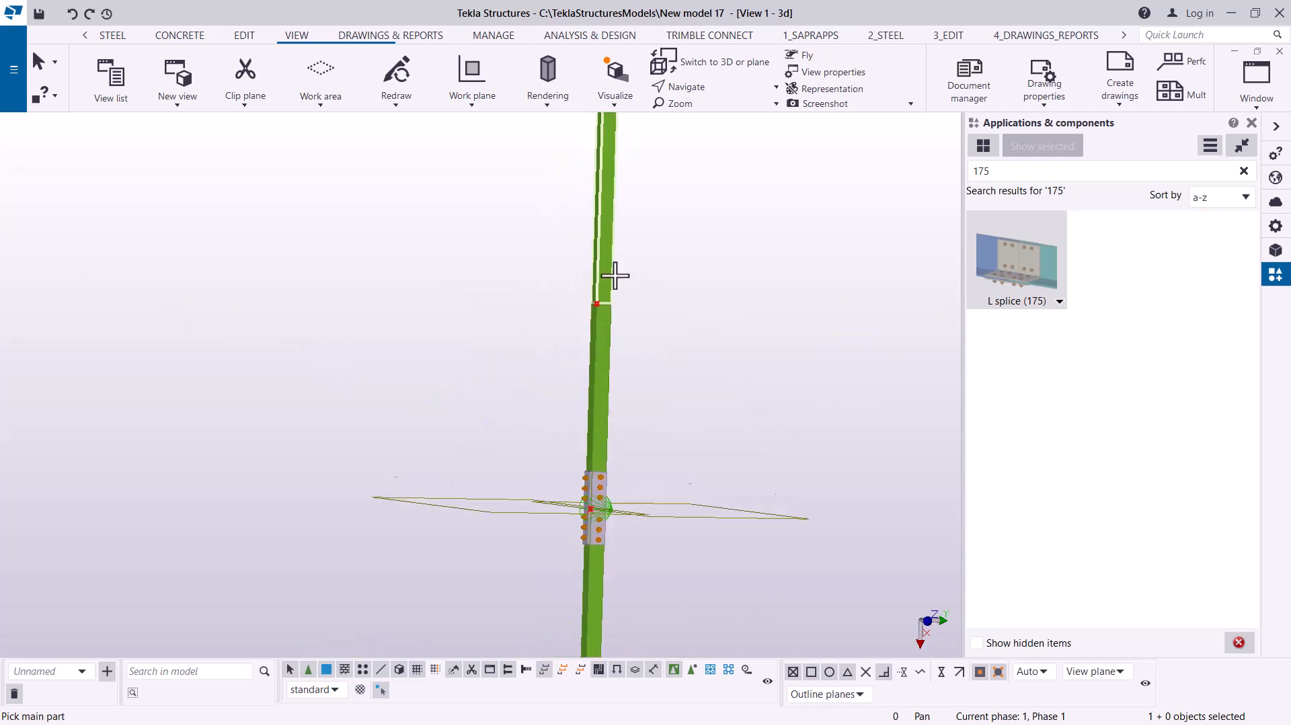
left_click(596, 336)
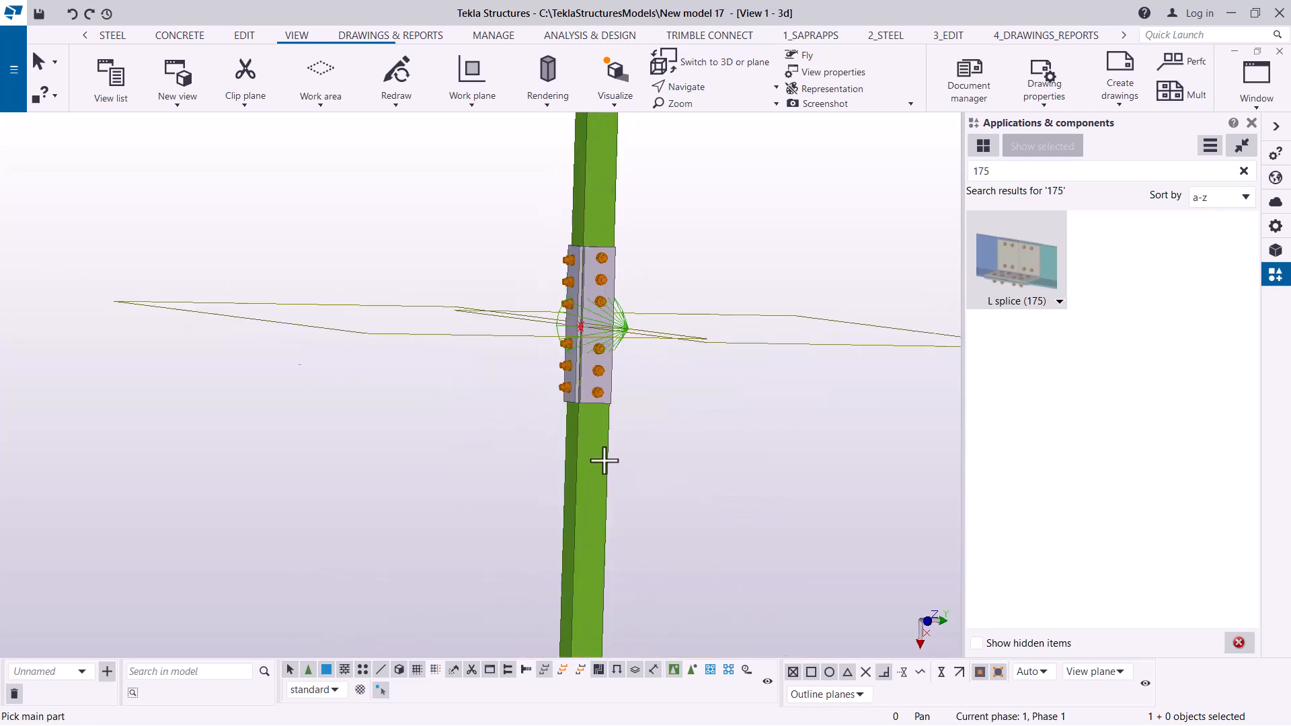
- Add the L splice (175) at the following two angle joints, moving further up the member
scroll(612, 403, "down", 3)
scroll(597, 263, "up", 5)
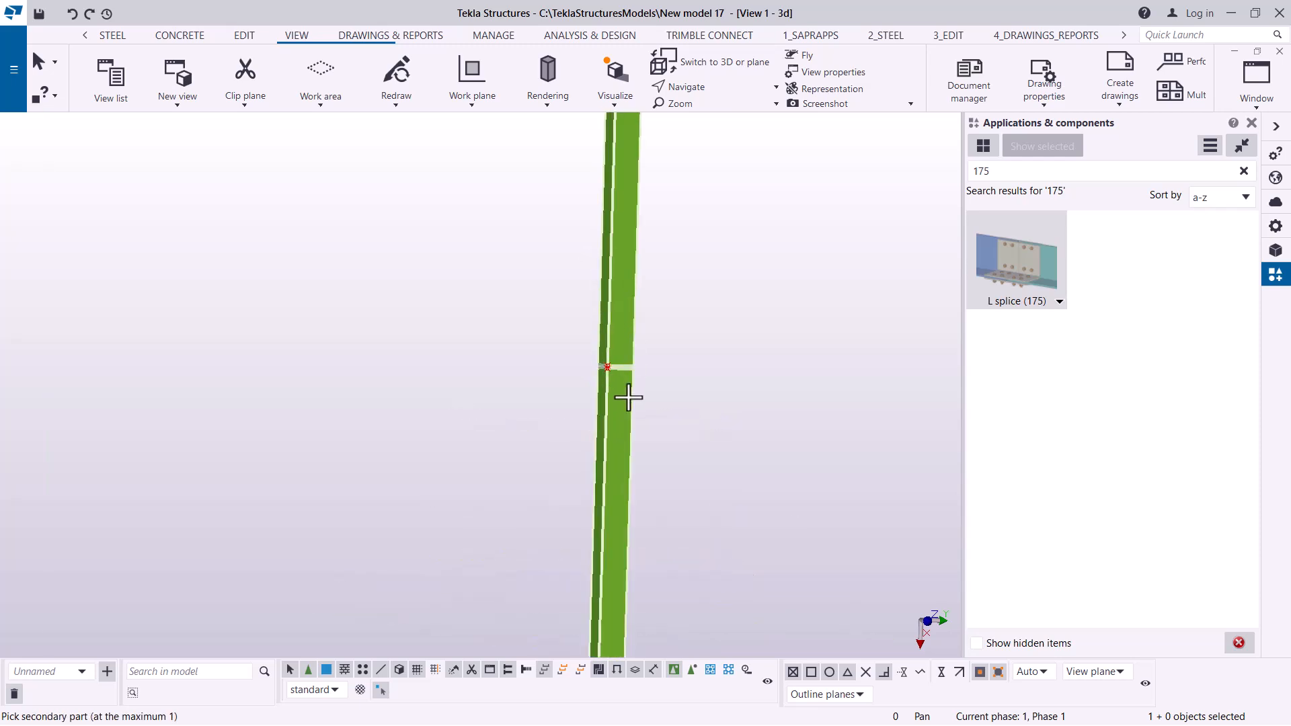
left_click(628, 412)
scroll(625, 404, "down", 3)
scroll(637, 266, "up", 5)
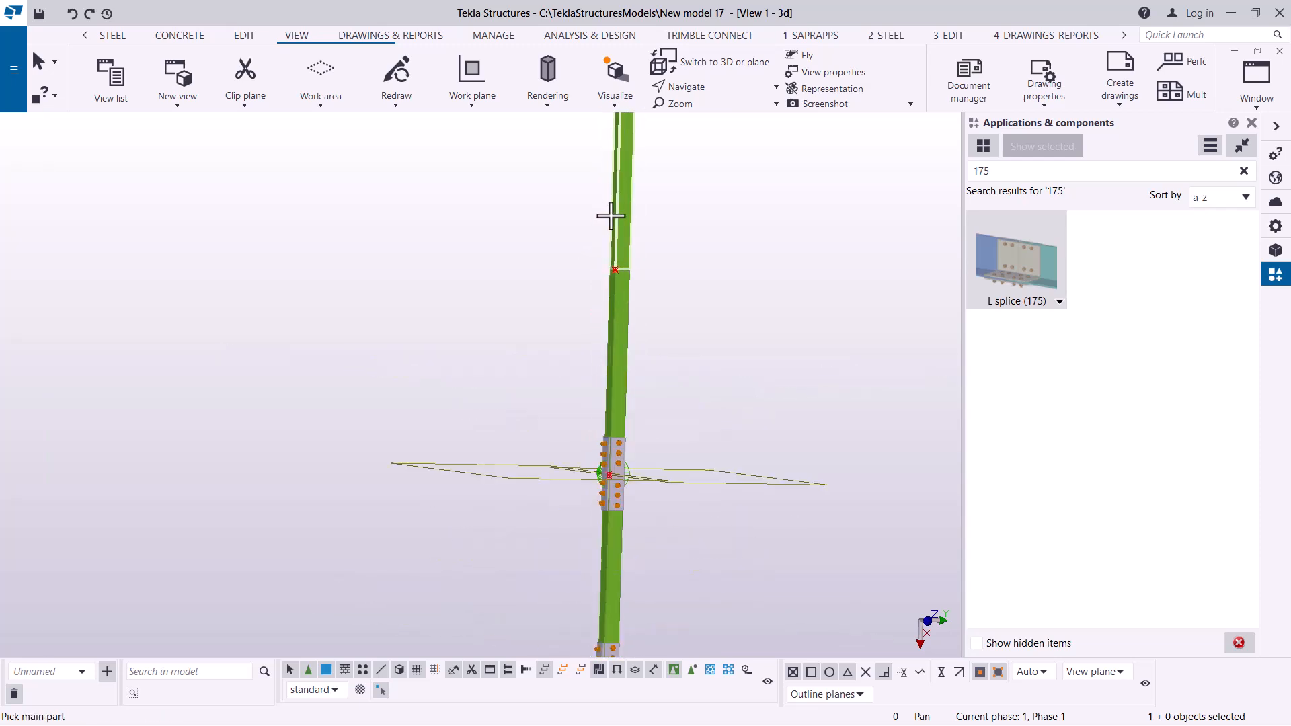
left_click(631, 321)
scroll(625, 377, "down", 4)
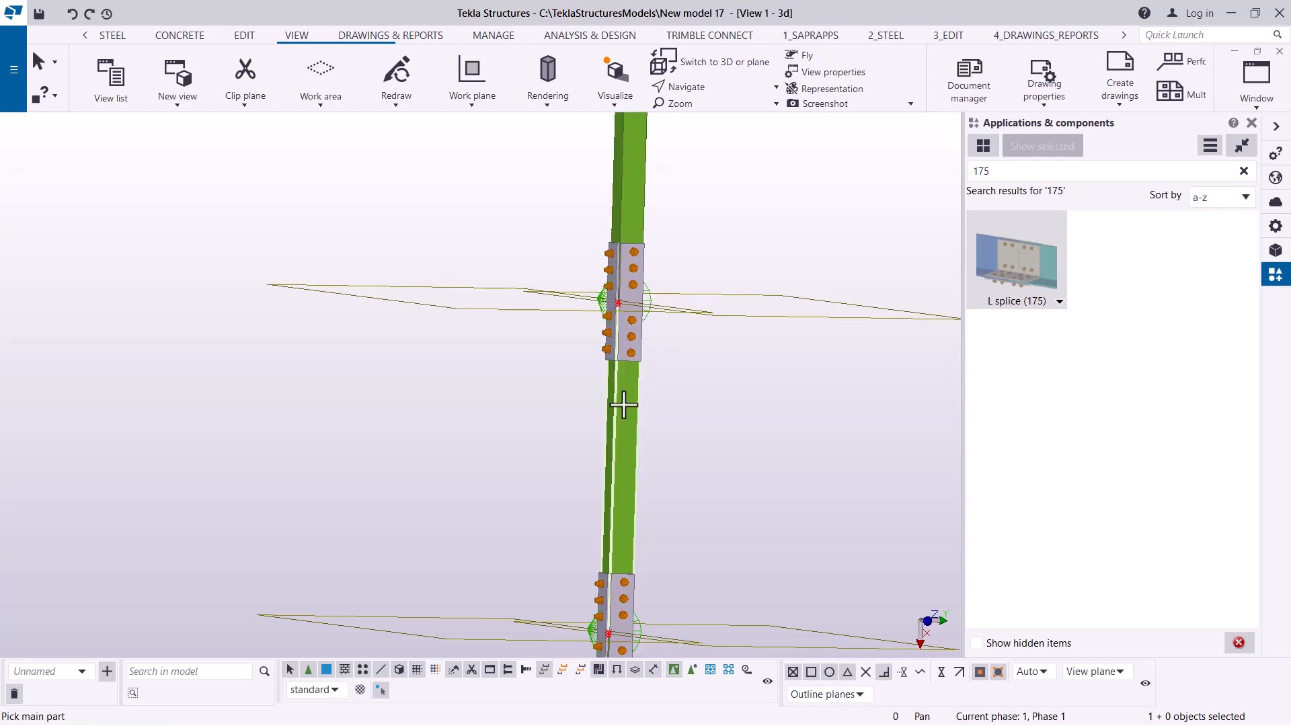
- Apply the L splice (175) at the joint below the arrow symbol and at the joint above it
scroll(639, 249, "up", 5)
scroll(637, 282, "up", 3)
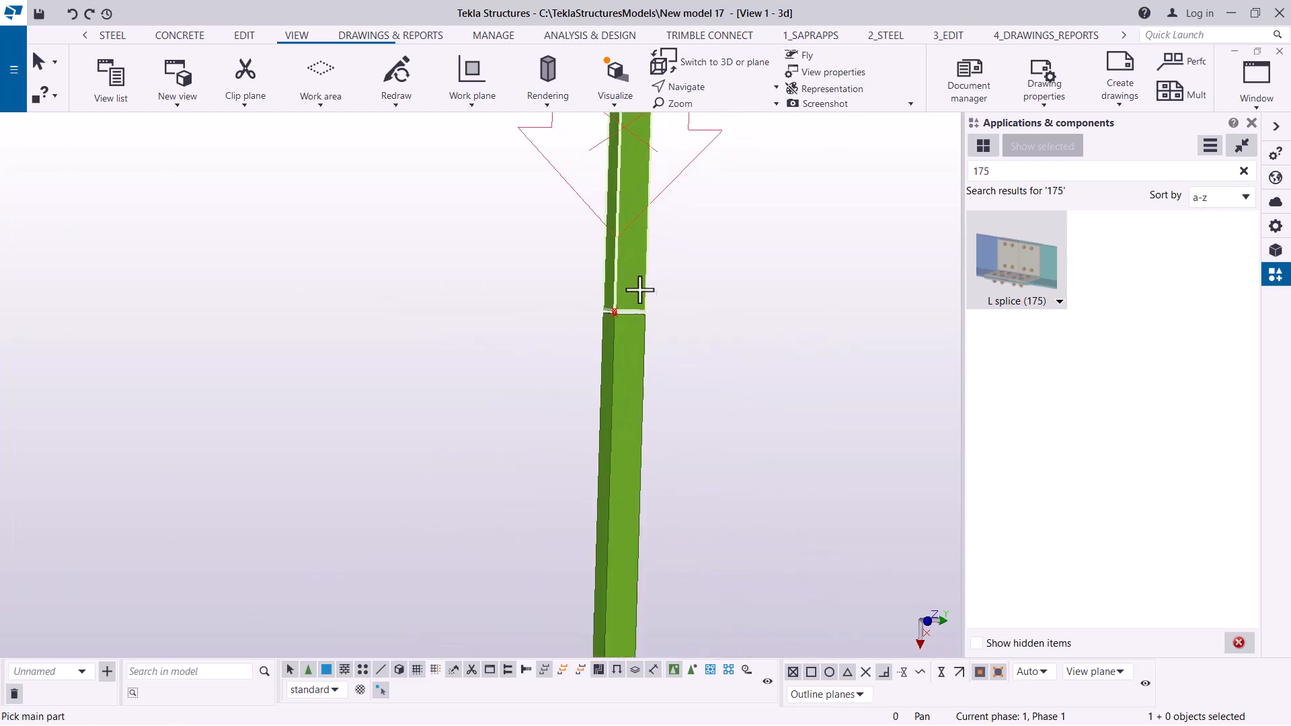
left_click(637, 343)
scroll(638, 343, "down", 4)
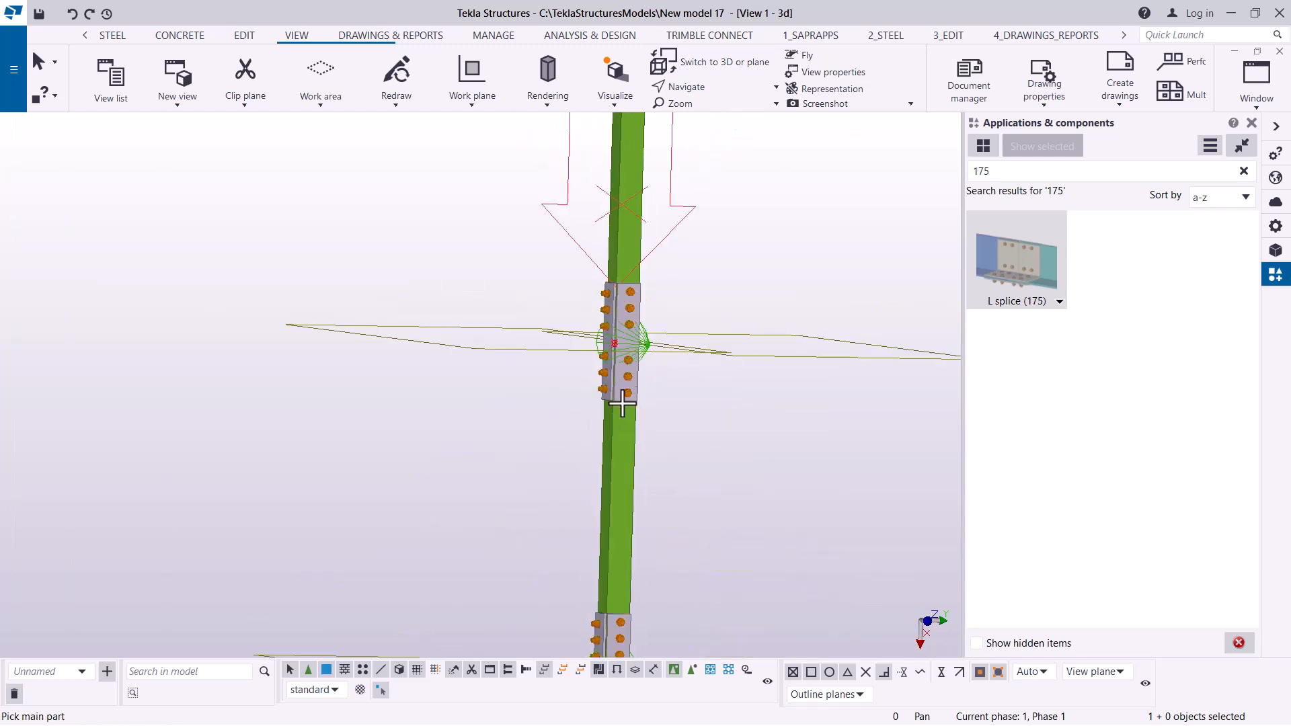
scroll(639, 276, "up", 2)
left_click(621, 272)
scroll(612, 269, "up", 5)
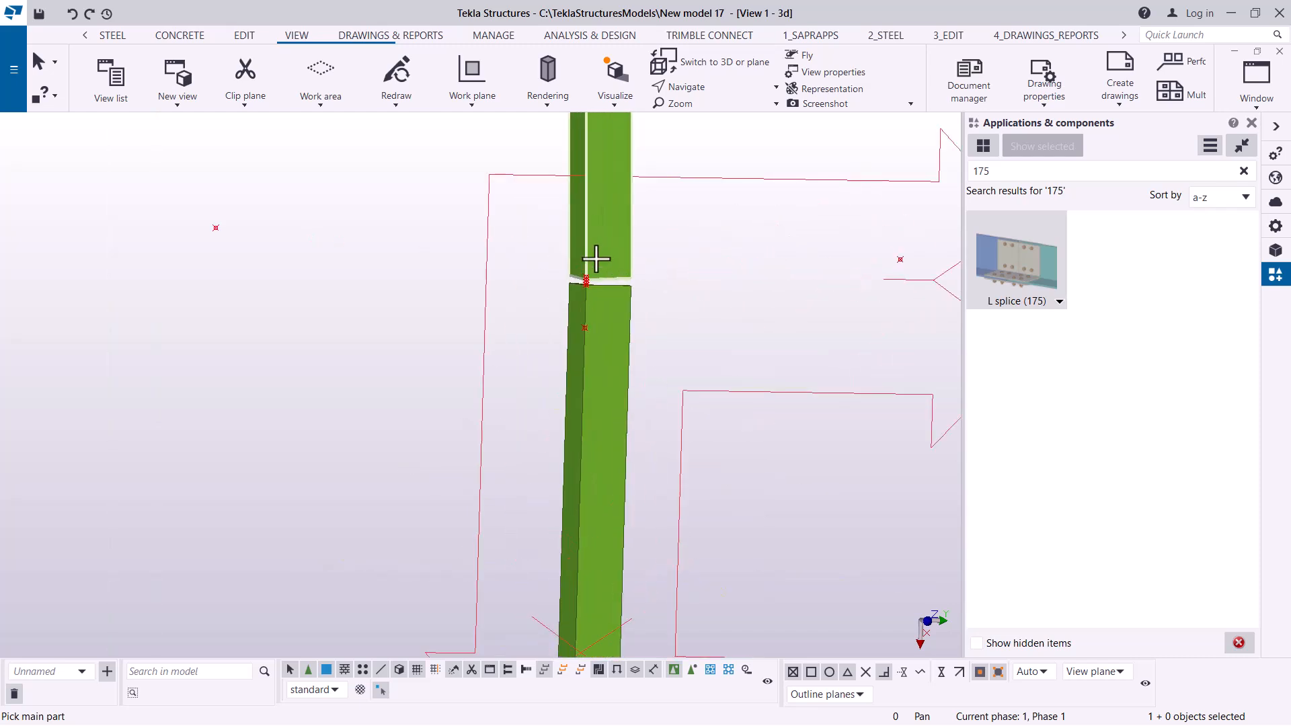
left_click(657, 327)
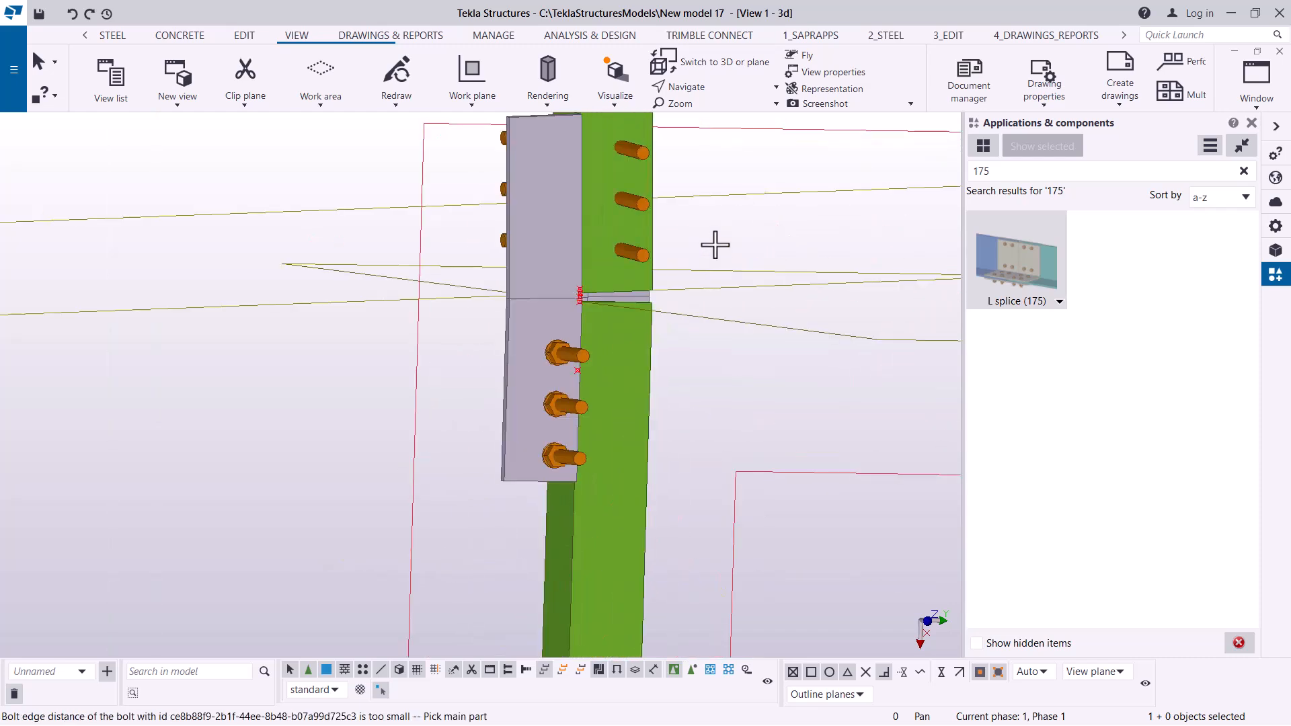
- End the splice command and examine the last splice's plates and bolts from several sides
right_click(689, 220)
left_click(734, 230)
left_click(698, 86)
left_click(723, 111)
left_click_drag(586, 324, 876, 302)
left_click_drag(679, 318, 510, 319)
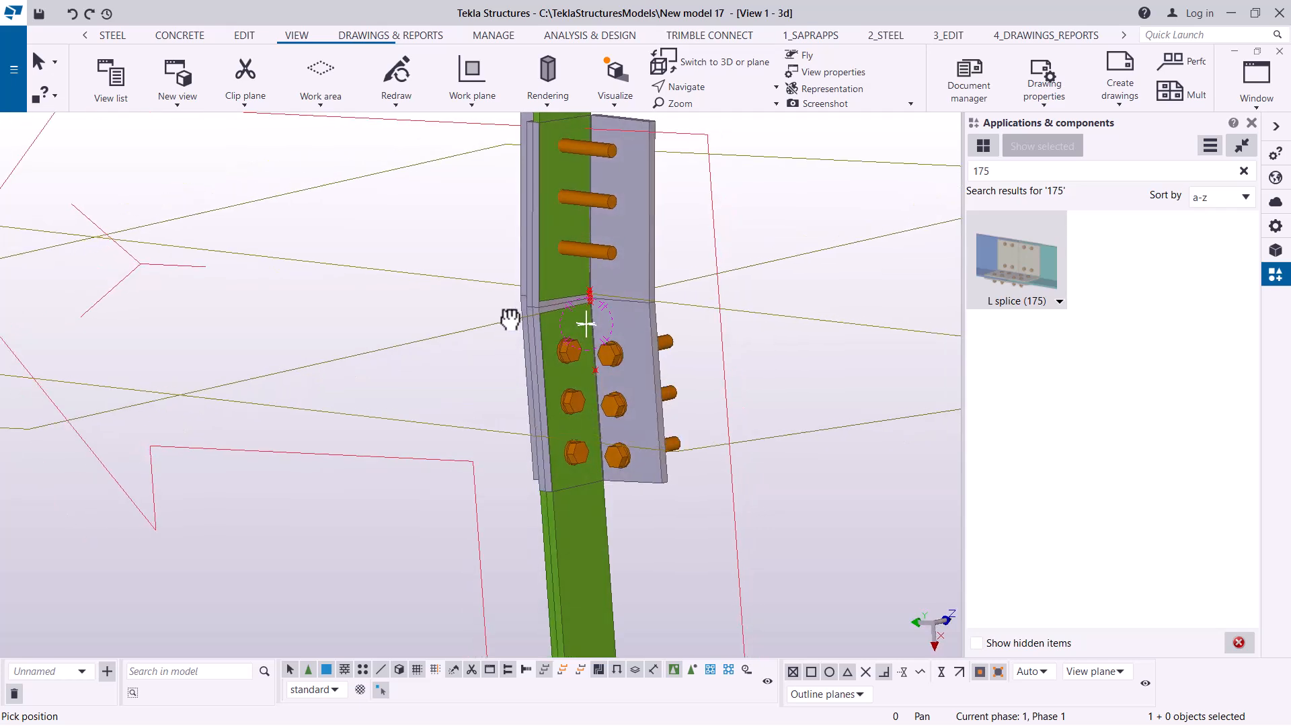
left_click_drag(509, 318, 686, 336)
right_click(831, 224)
left_click(824, 234)
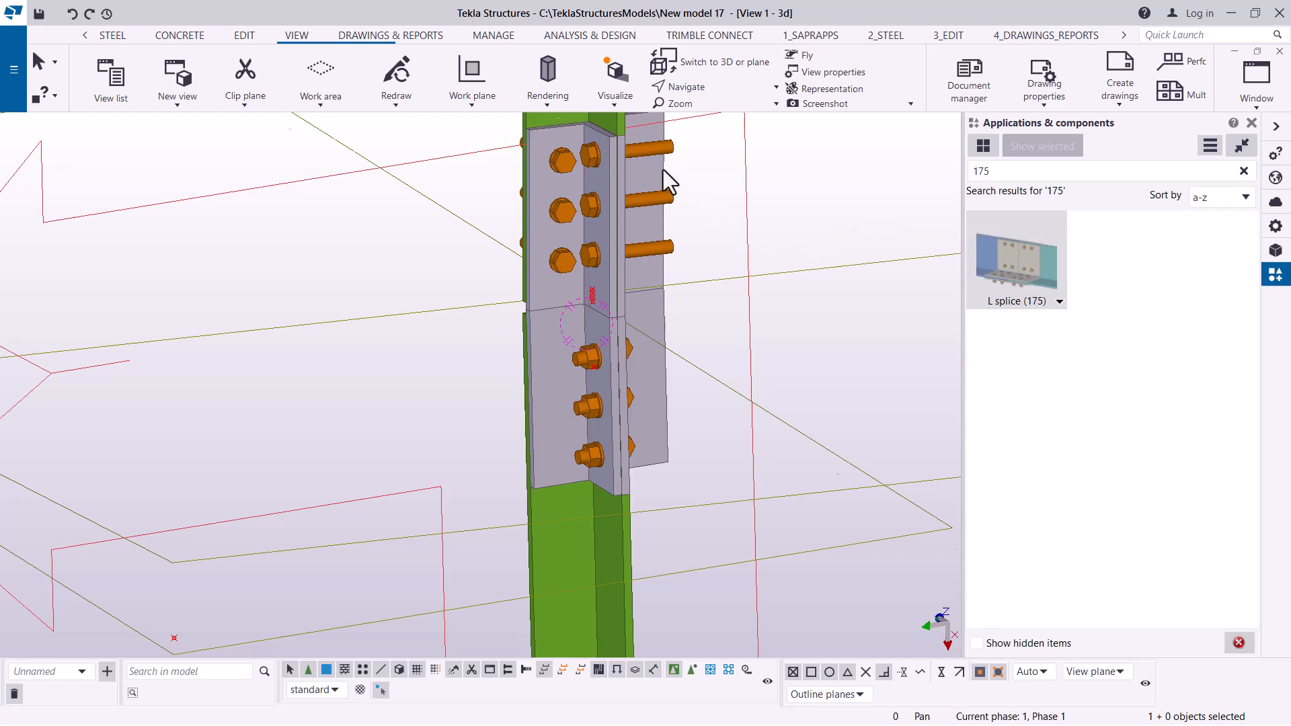
- Explode the last L splice component into separate plates and bolts
scroll(663, 170, "up", 2)
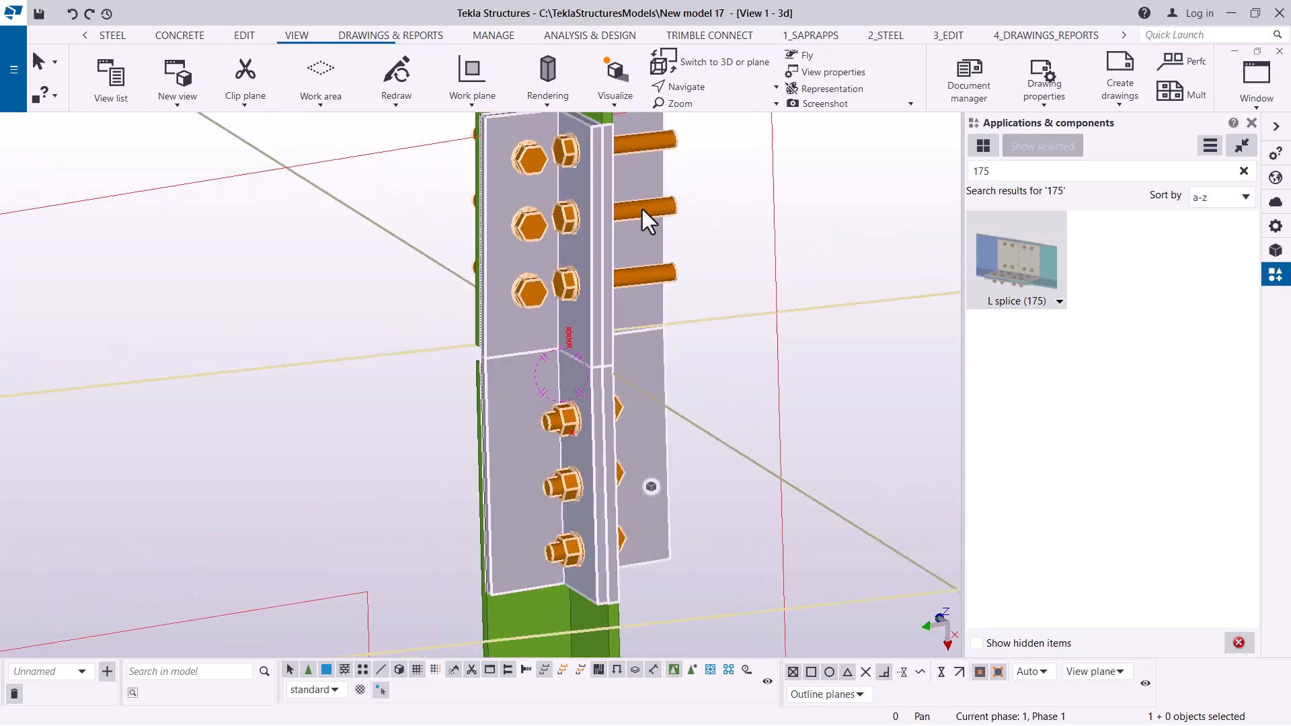
right_click(643, 209)
left_click(715, 503)
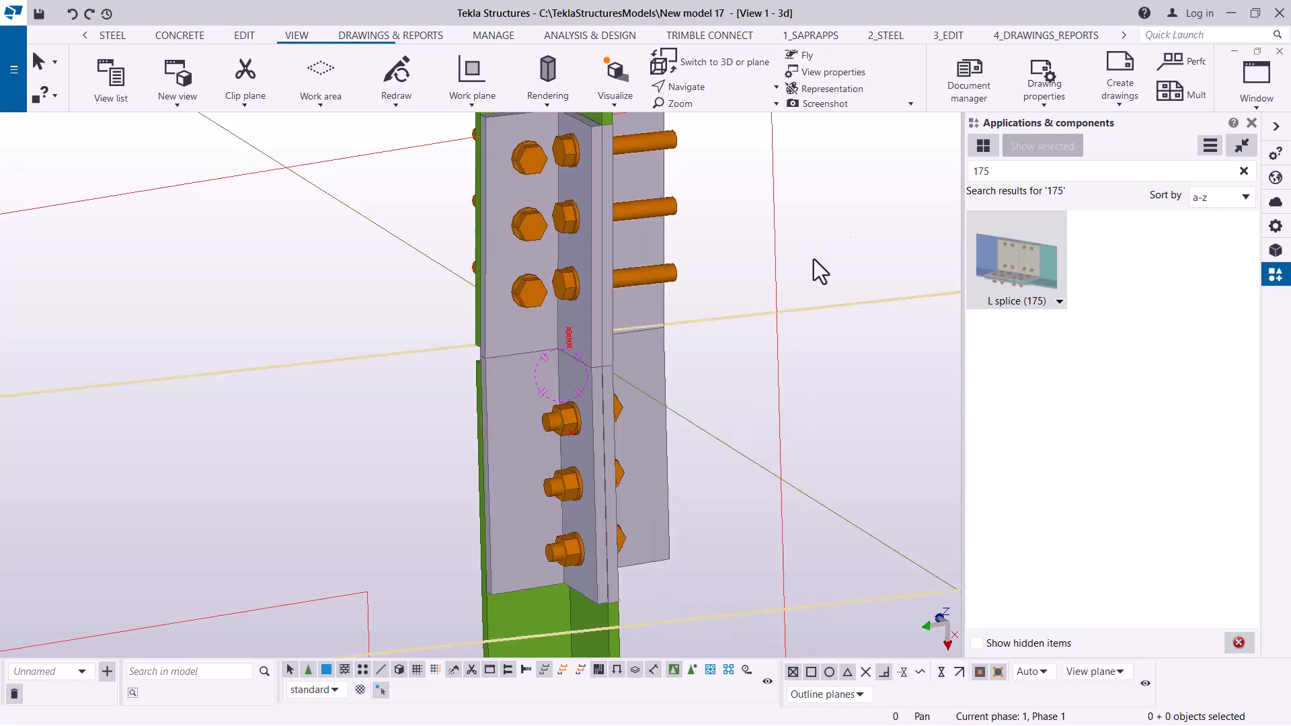
- Rotate around the exploded splice and examine the position of its plate and bolts against the angle
scroll(635, 255, "down", 3)
scroll(716, 152, "up", 4)
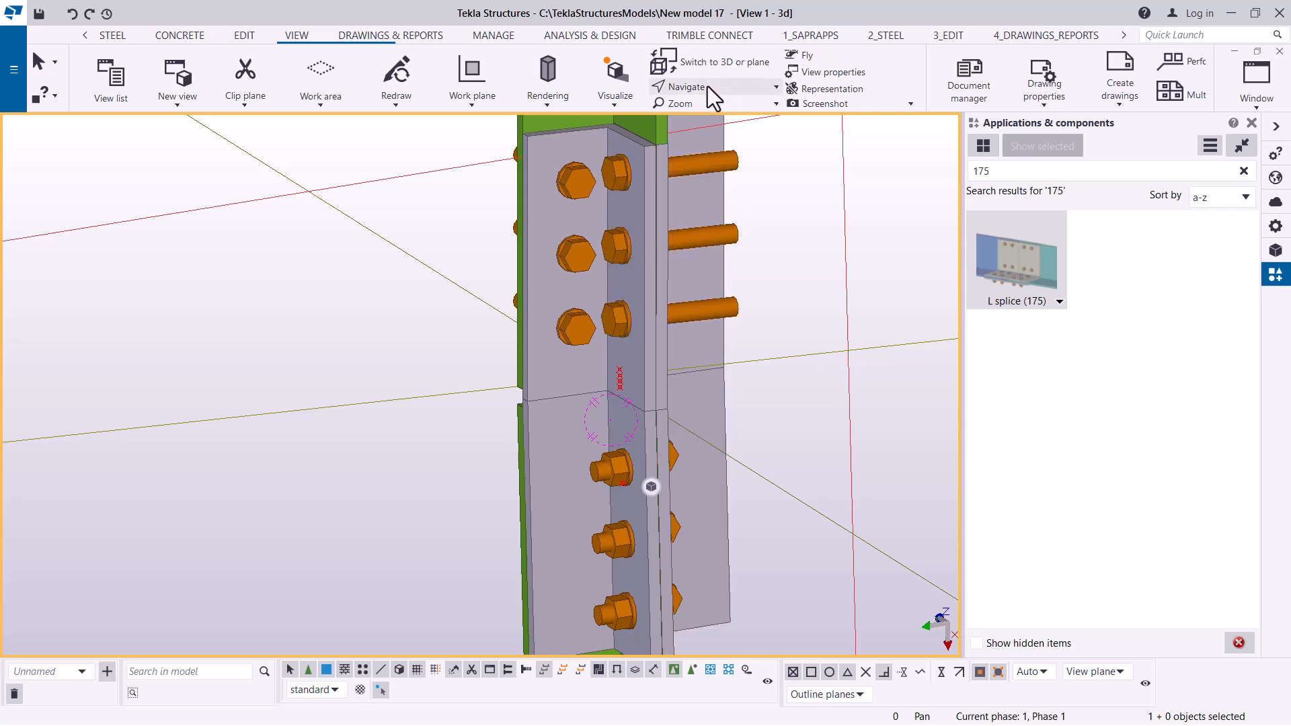
mouse_move(671, 247)
middle_mouse_down("ctrl")
mouse_move(527, 245)
mouse_move(524, 231)
mouse_move(516, 258)
mouse_move(245, 265)
mouse_move(253, 285)
mouse_move(279, 288)
middle_mouse_up("ctrl")
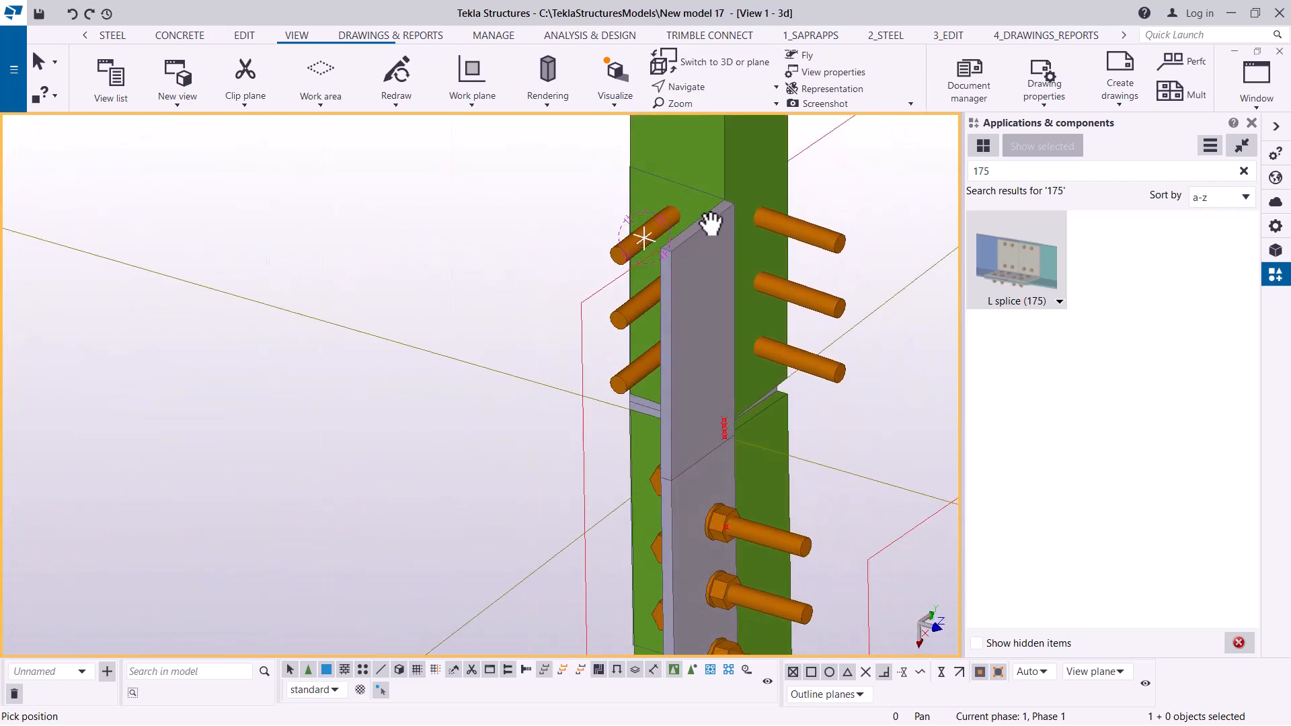
scroll(723, 197, "up", 5)
scroll(505, 255, "down", 4)
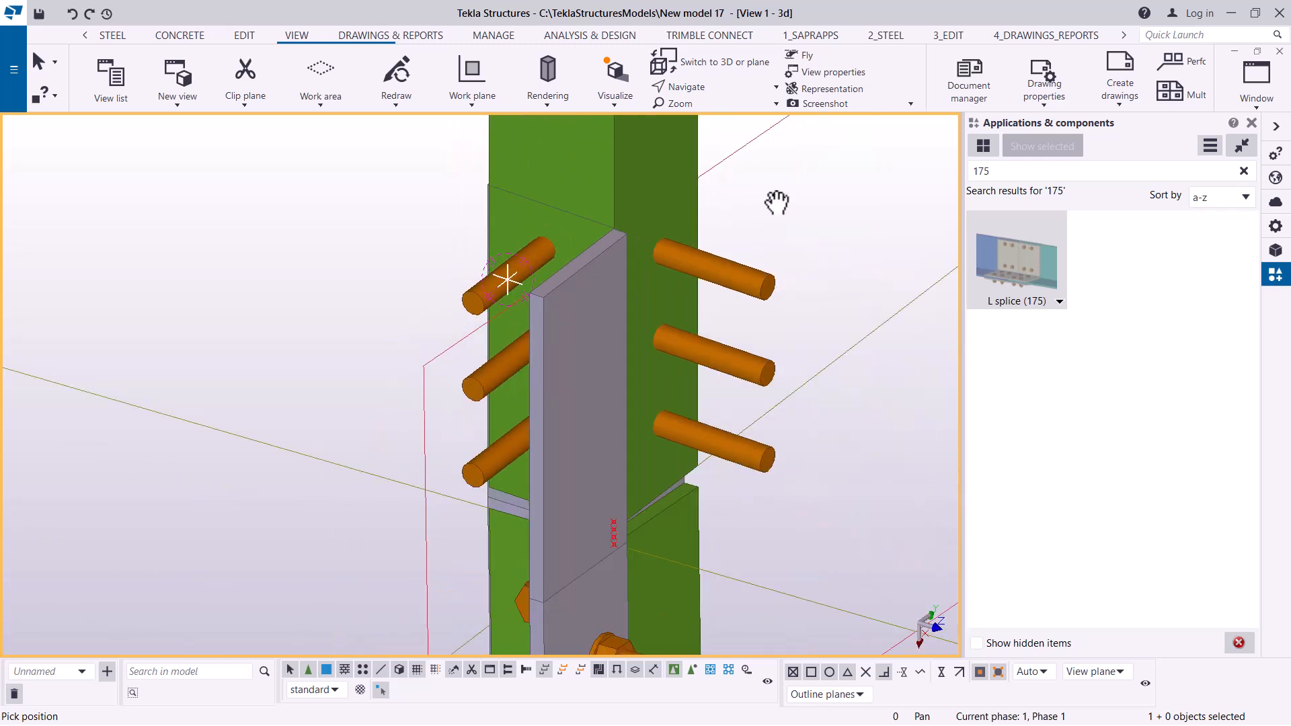
right_click(791, 189)
left_click(822, 191)
scroll(567, 235, "down", 3)
scroll(571, 260, "up", 5)
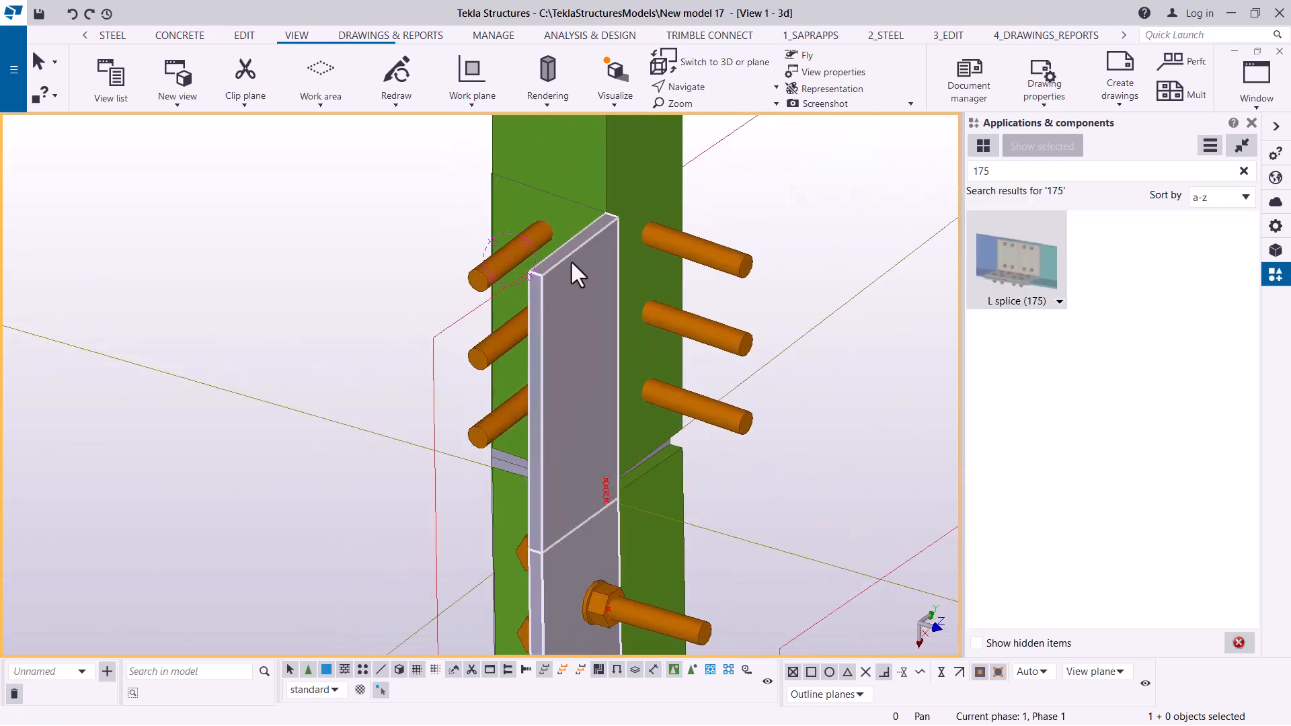
- Add one divided line point midway between the midpoints of the two short edges on the splice plate's top face
scroll(616, 191, "up", 3)
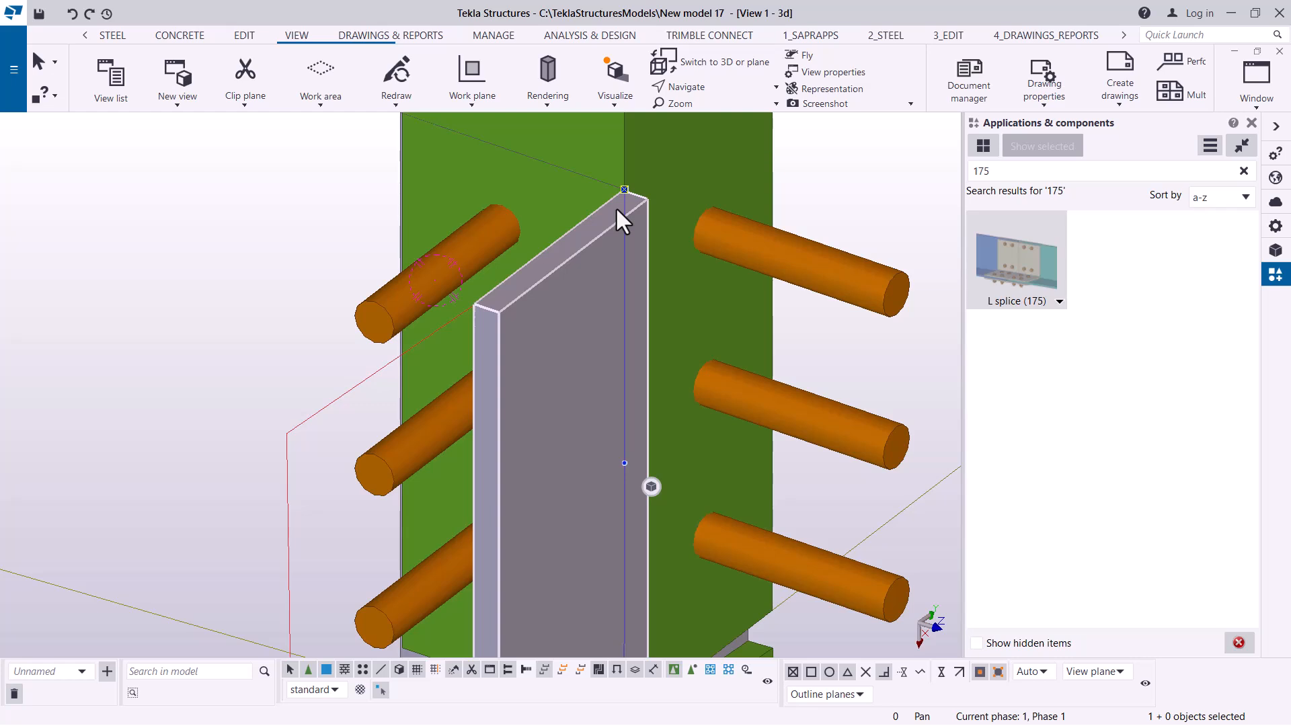
scroll(625, 202, "up", 1)
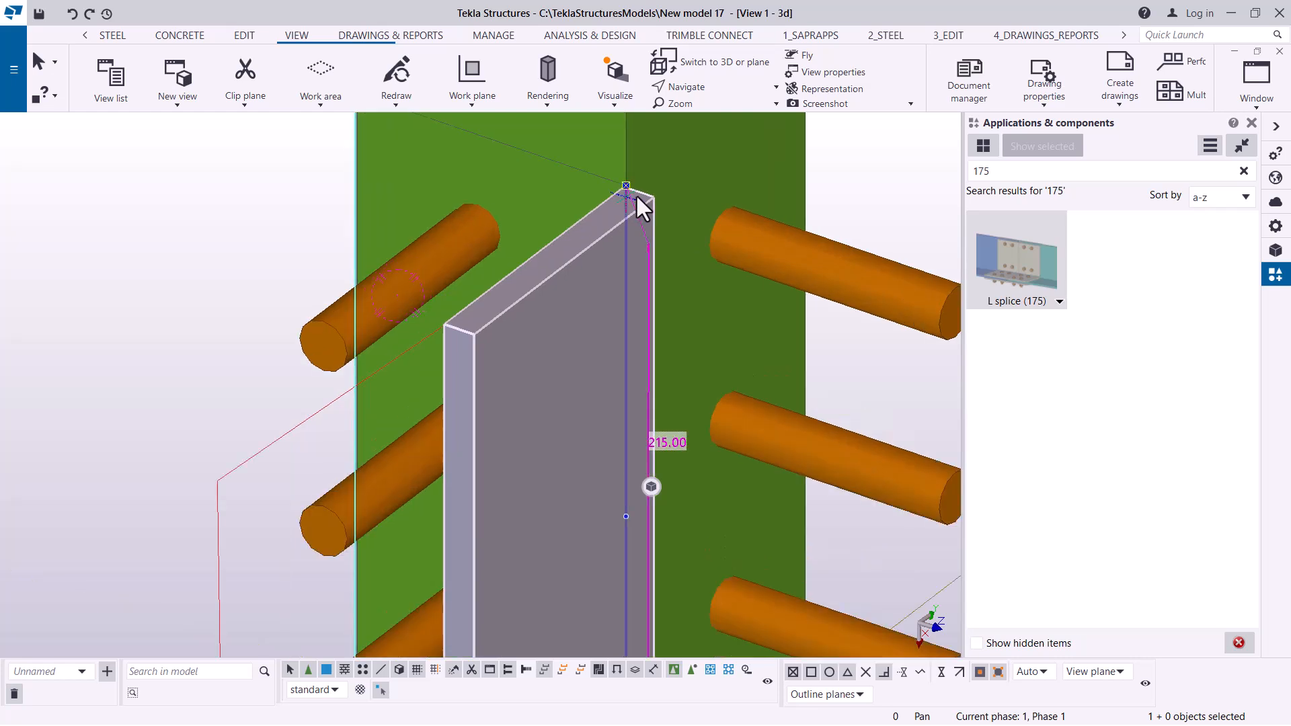
left_click(244, 35)
left_click(957, 109)
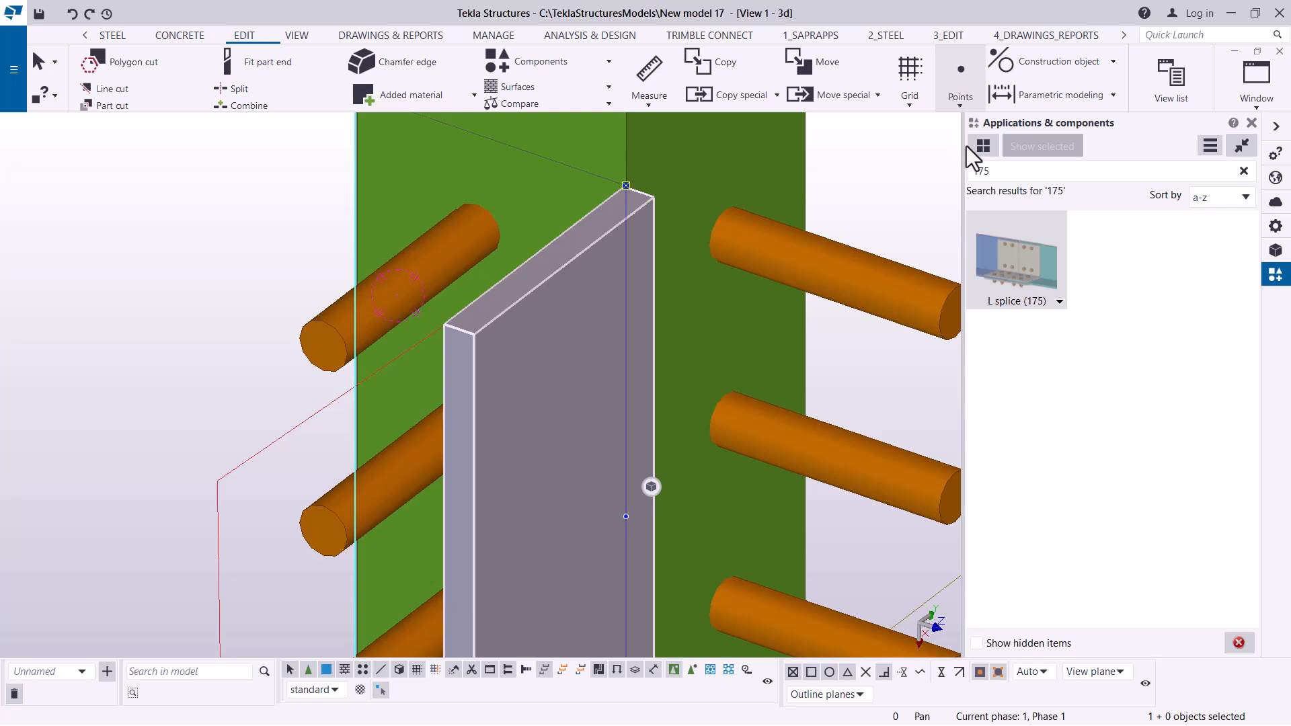
left_click(975, 134)
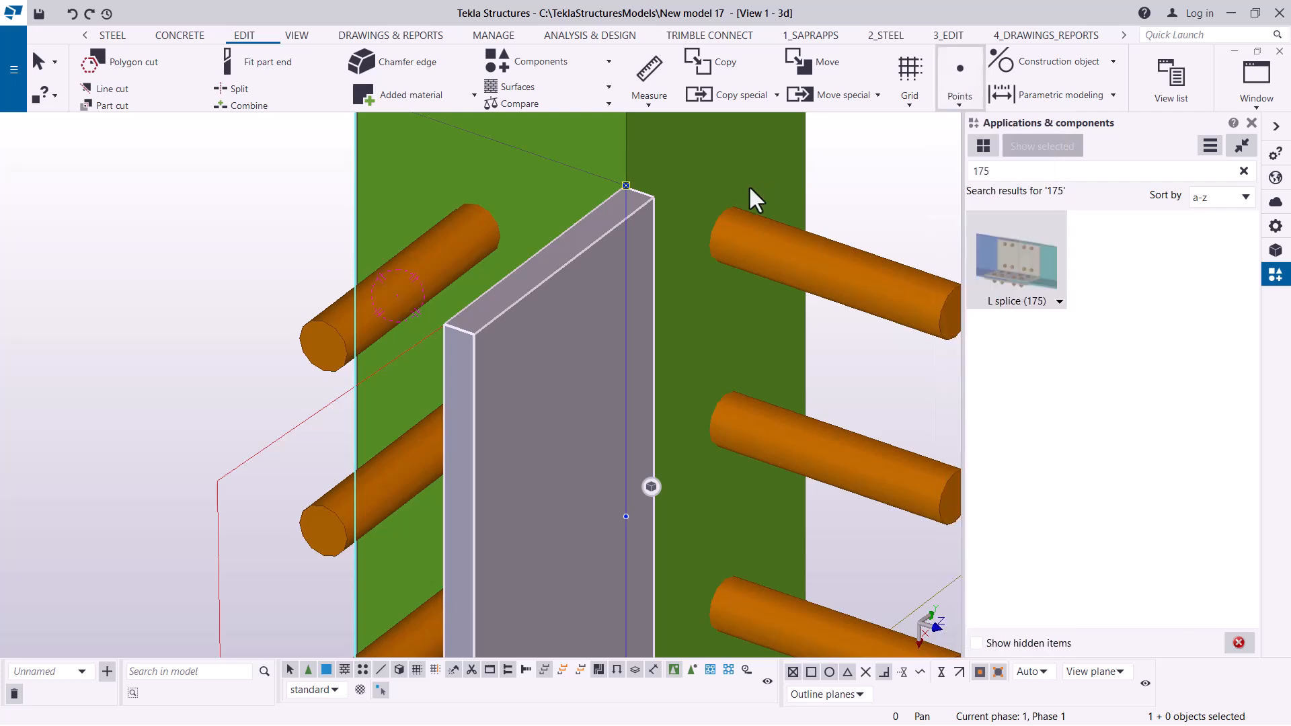
left_click(640, 191)
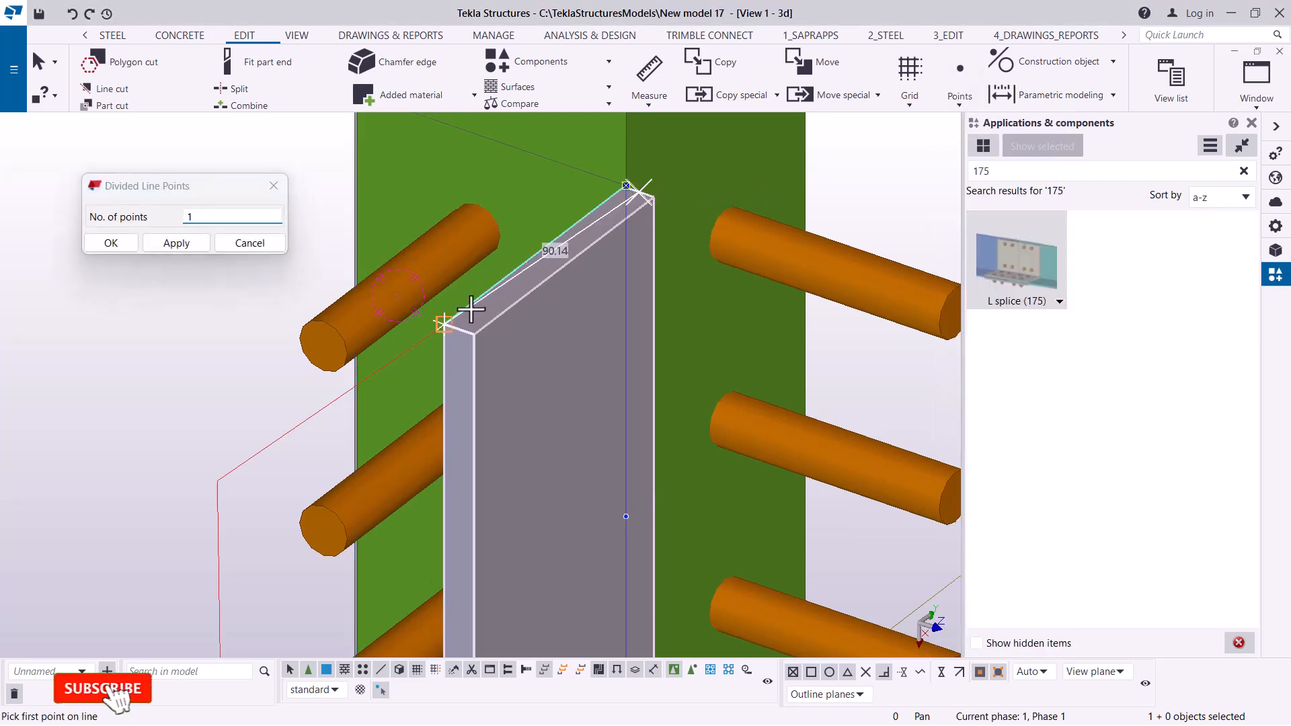
right_click(593, 244)
left_click(632, 252)
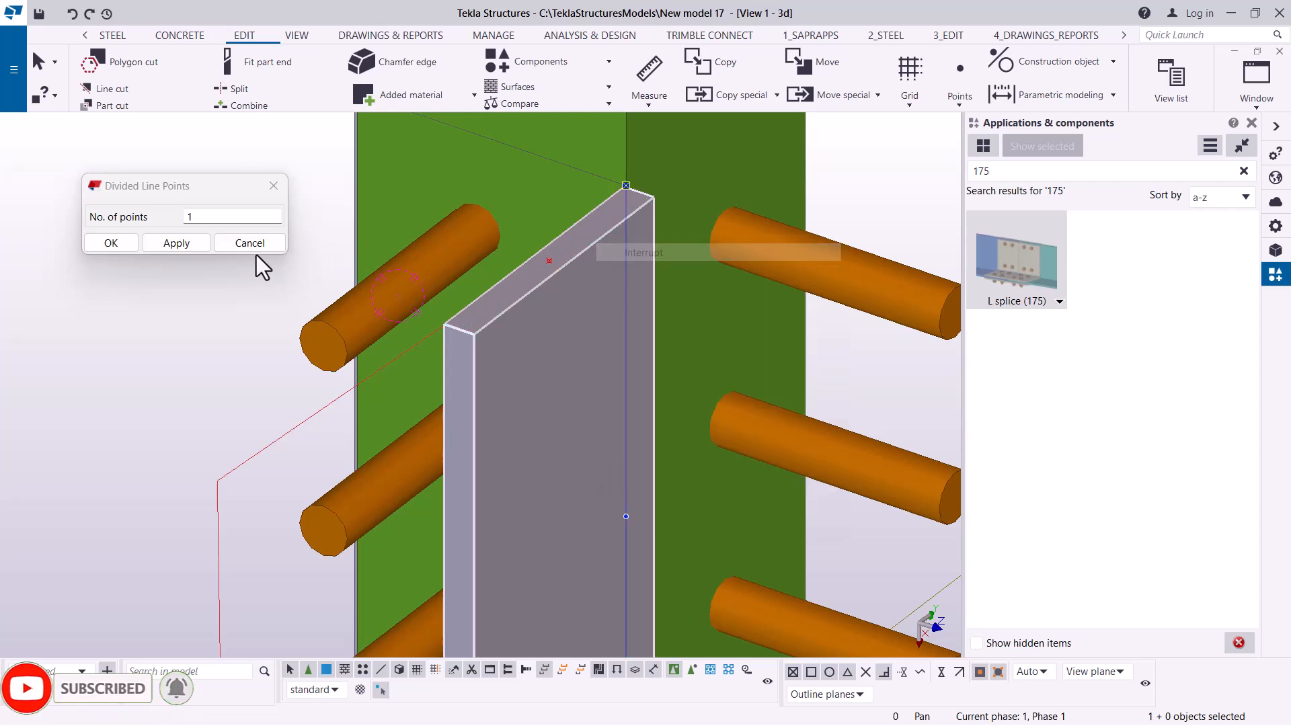
left_click(111, 242)
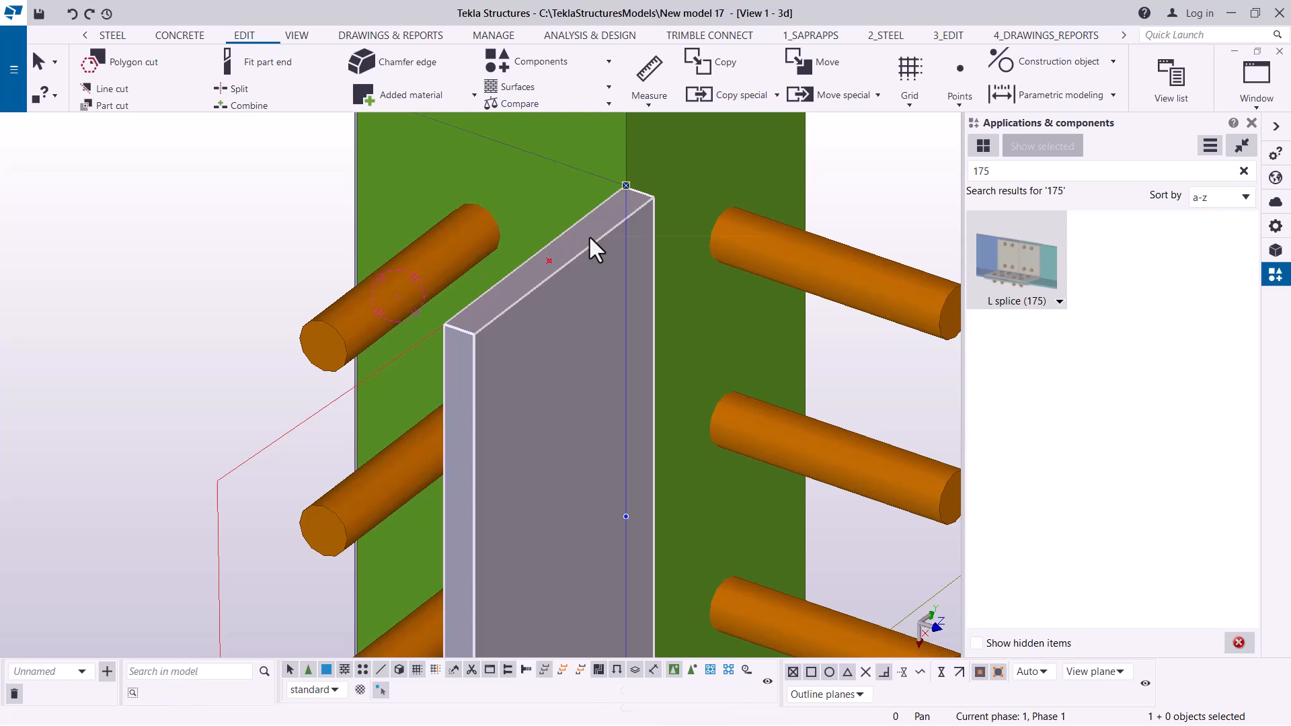
right_click(587, 236)
mouse_move(694, 389)
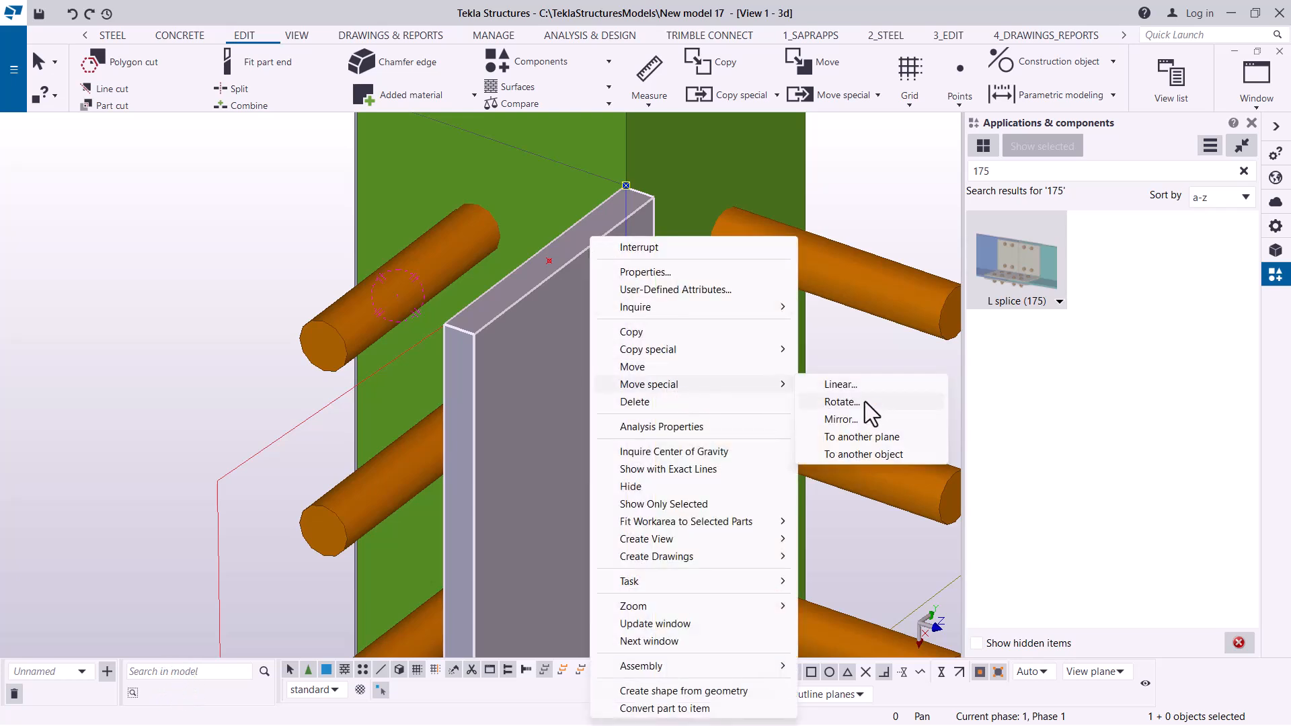
left_click(865, 402)
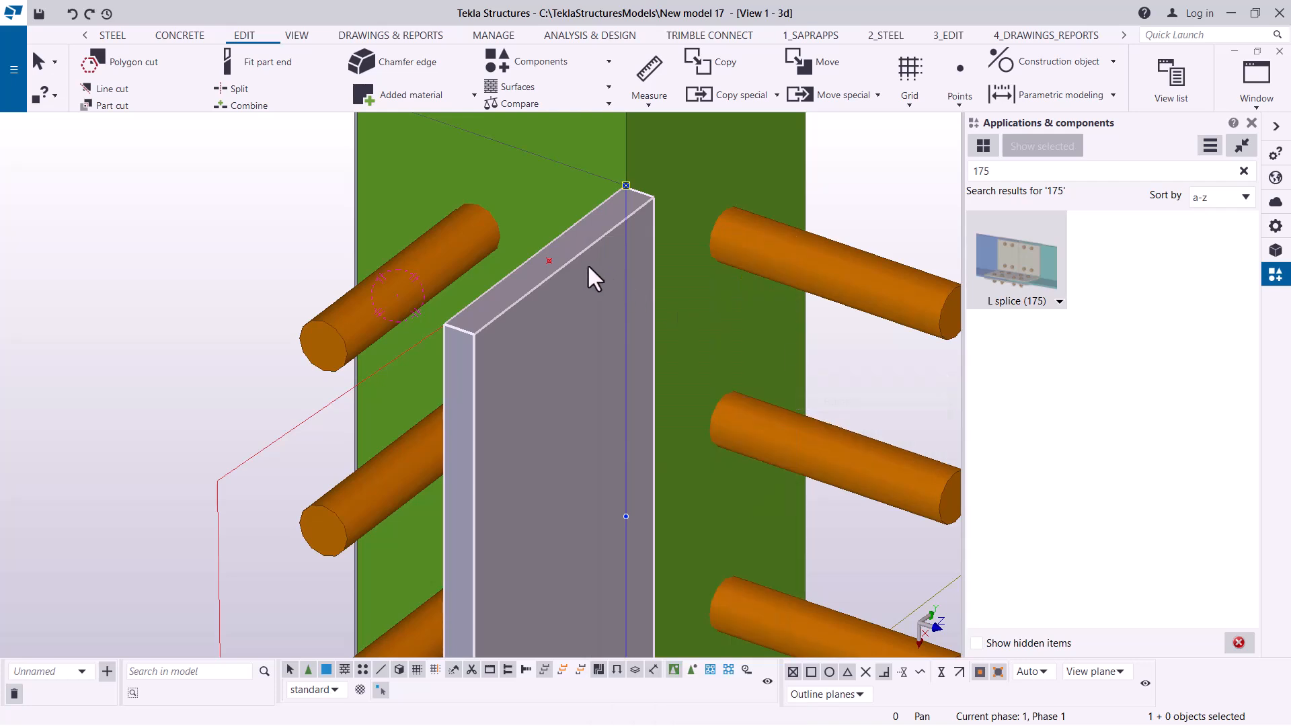
right_click(225, 193)
left_click(289, 203)
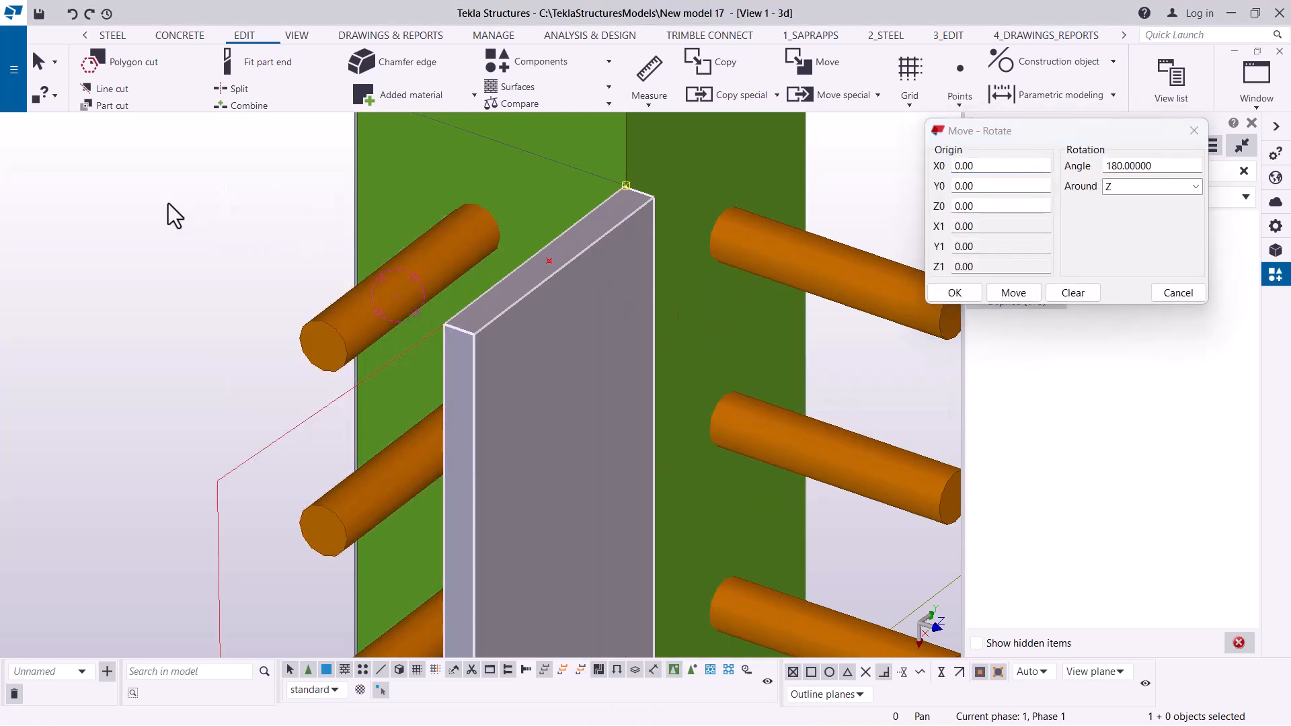
right_click(549, 260)
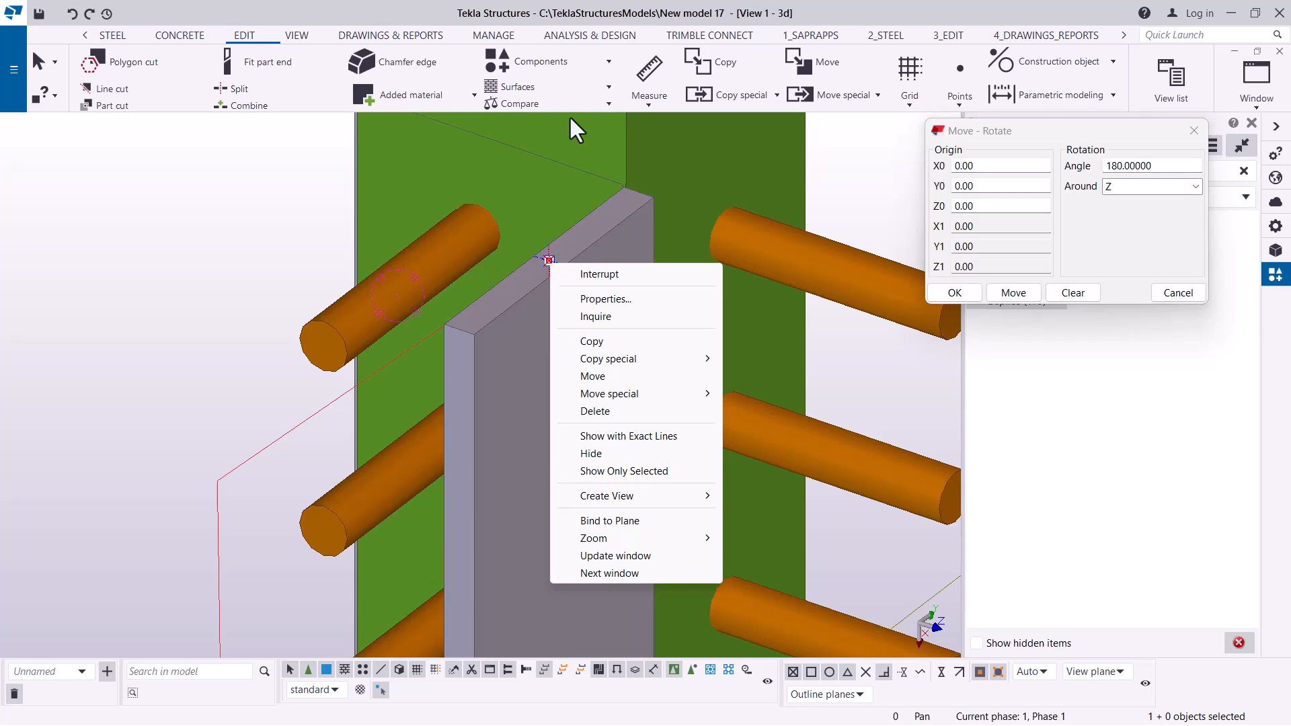
left_click(237, 179)
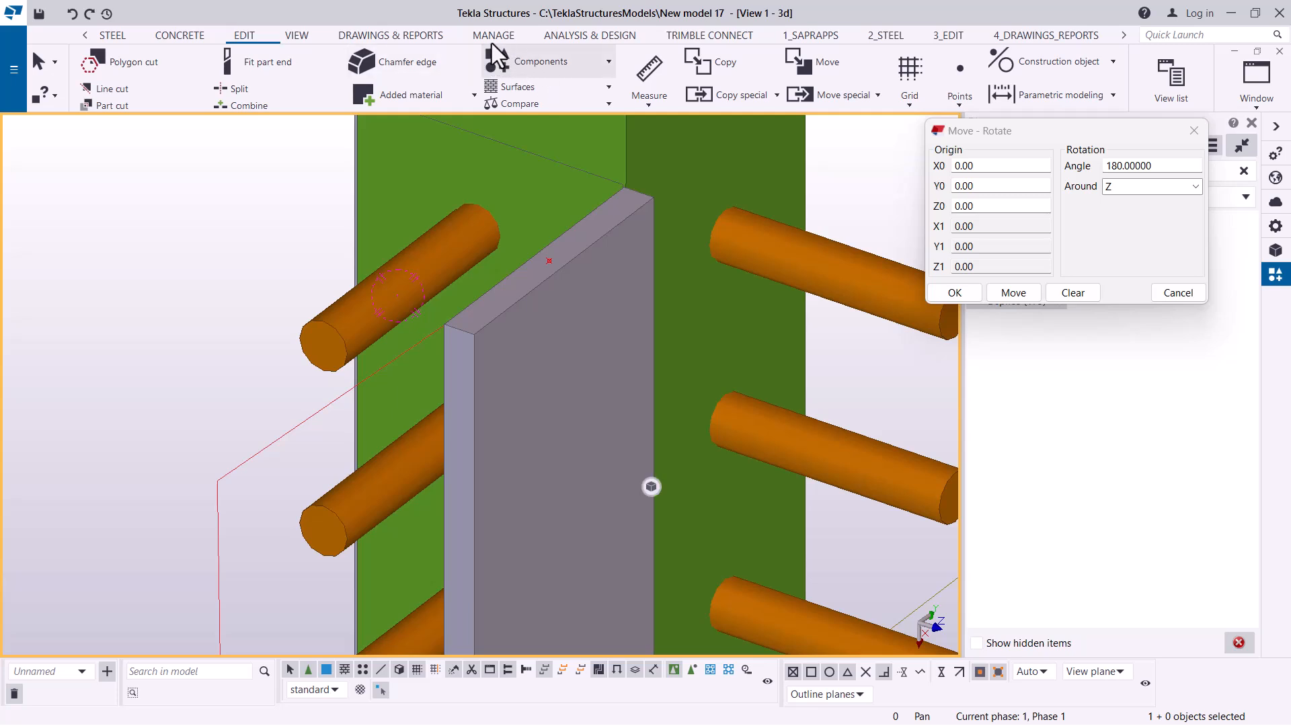
- Set the work plane parallel to the XY plane with a depth coordinate of 0.00
left_click(296, 37)
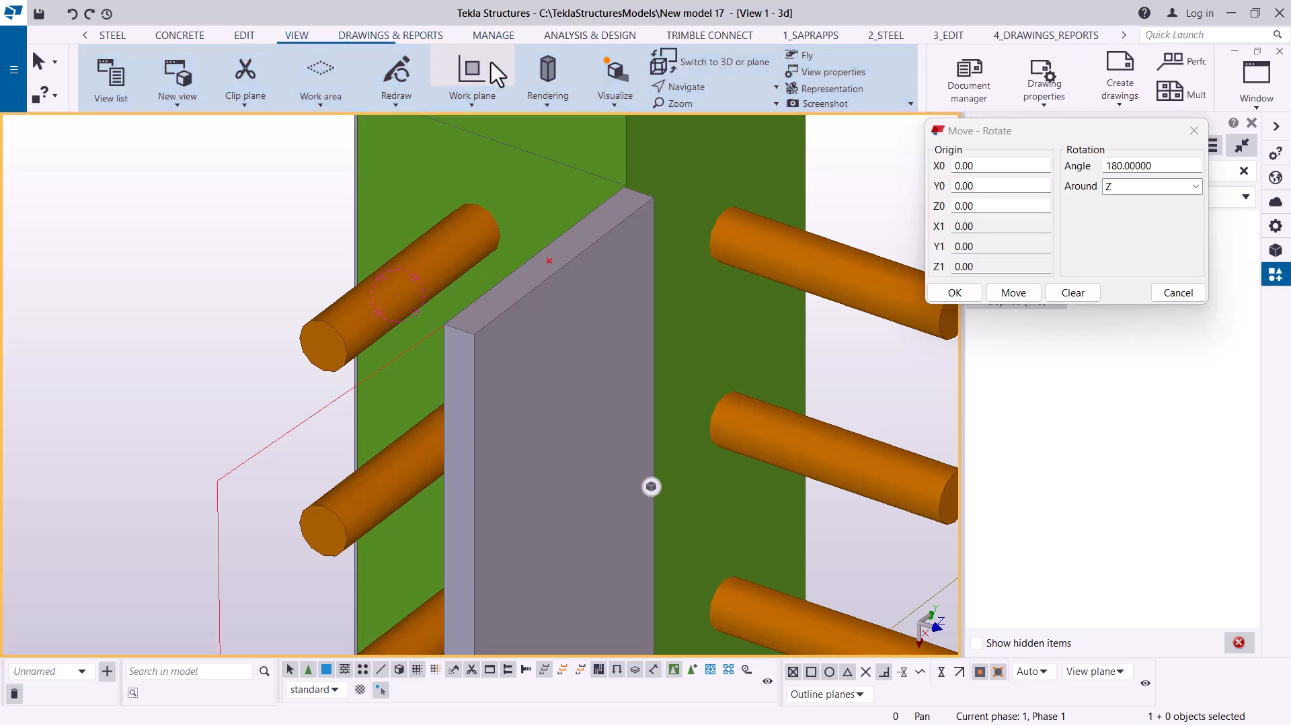
left_click(473, 105)
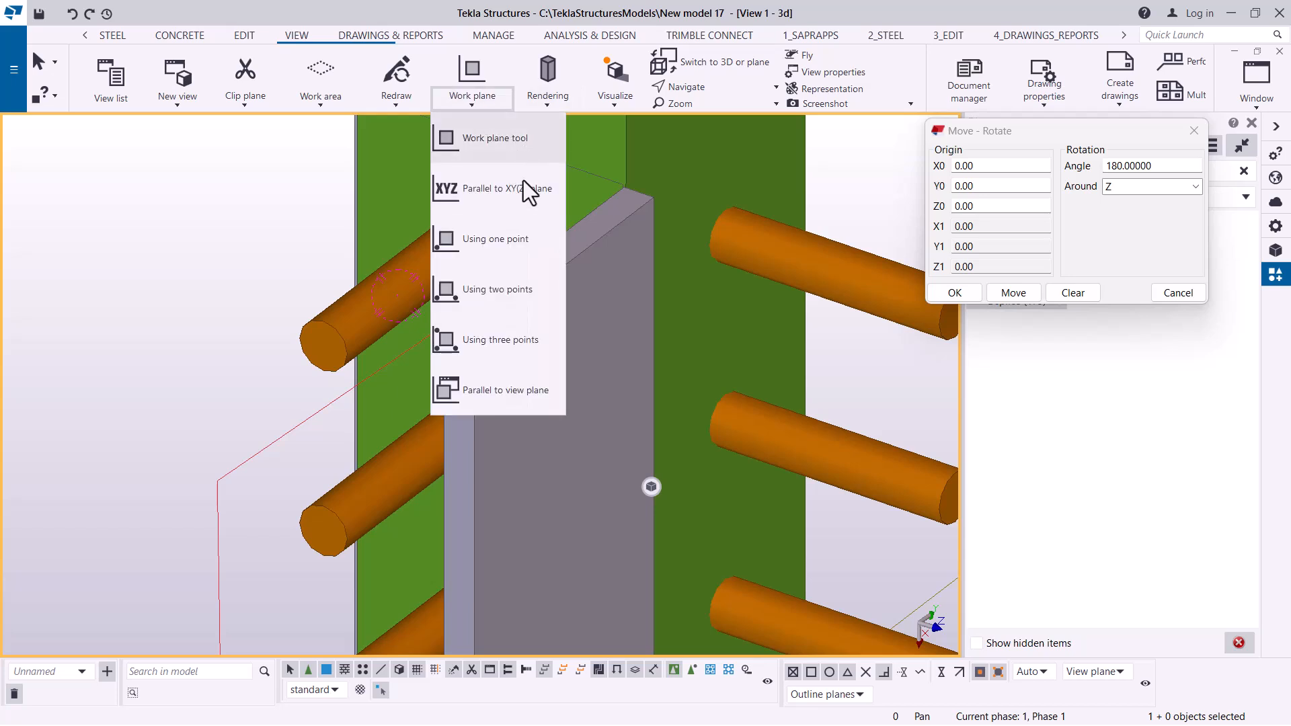
left_click(499, 193)
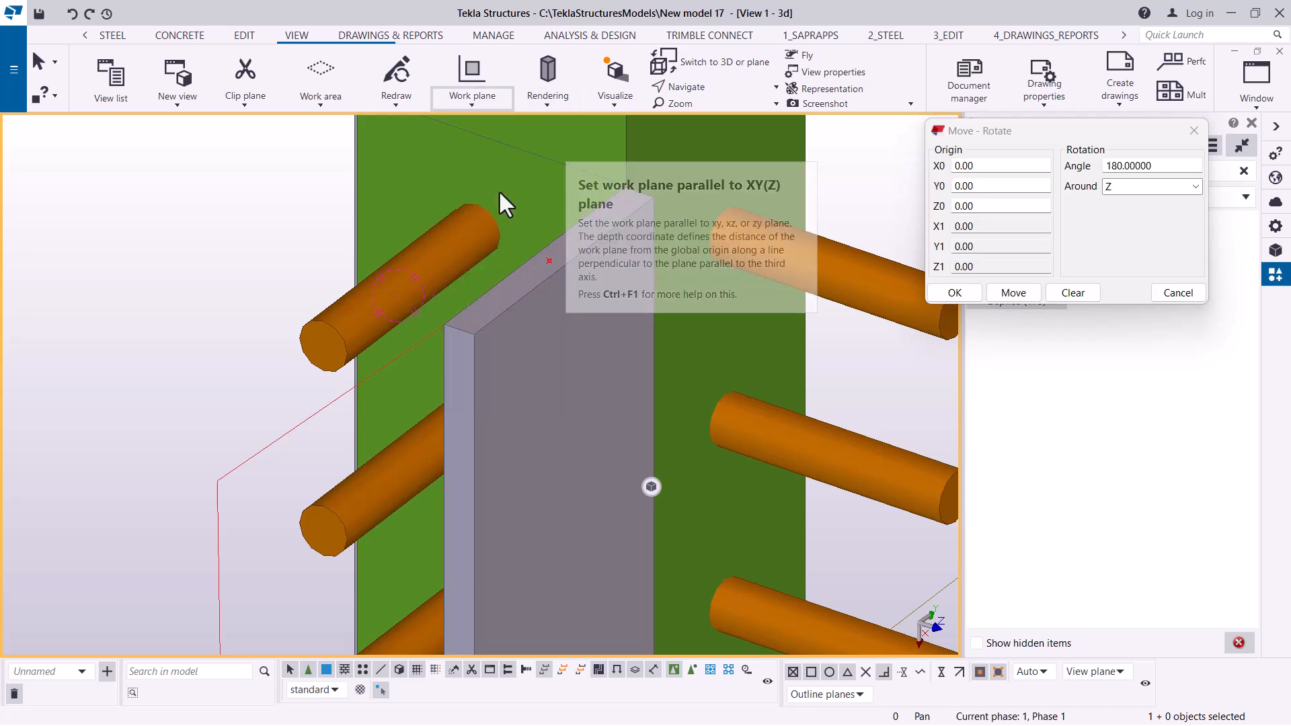
left_click(105, 208)
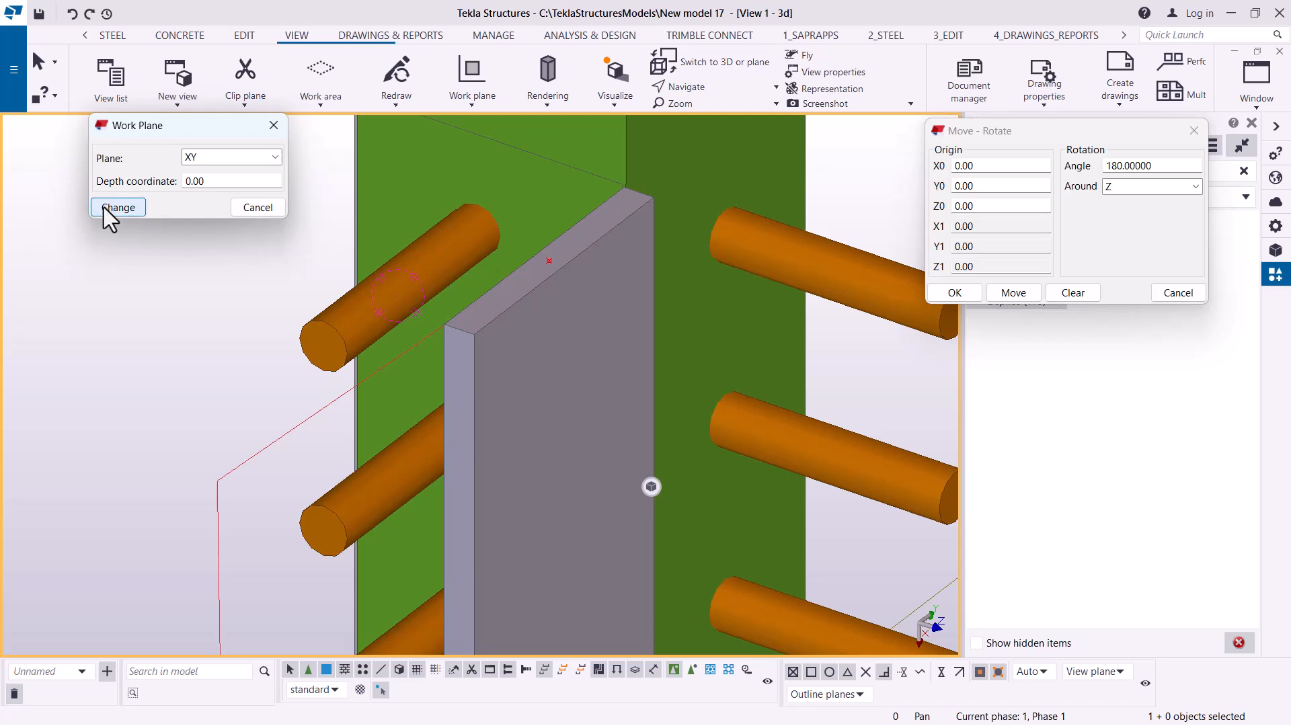
left_click(277, 125)
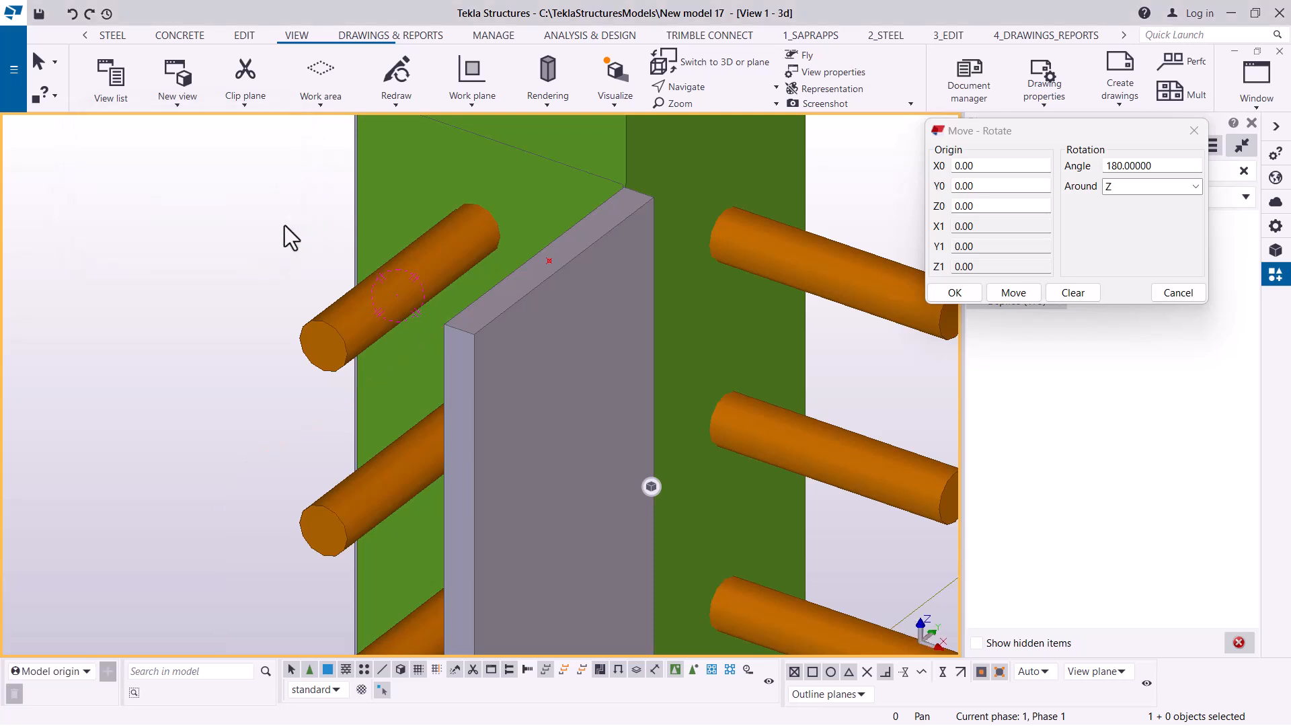
right_click(260, 197)
left_click(296, 204)
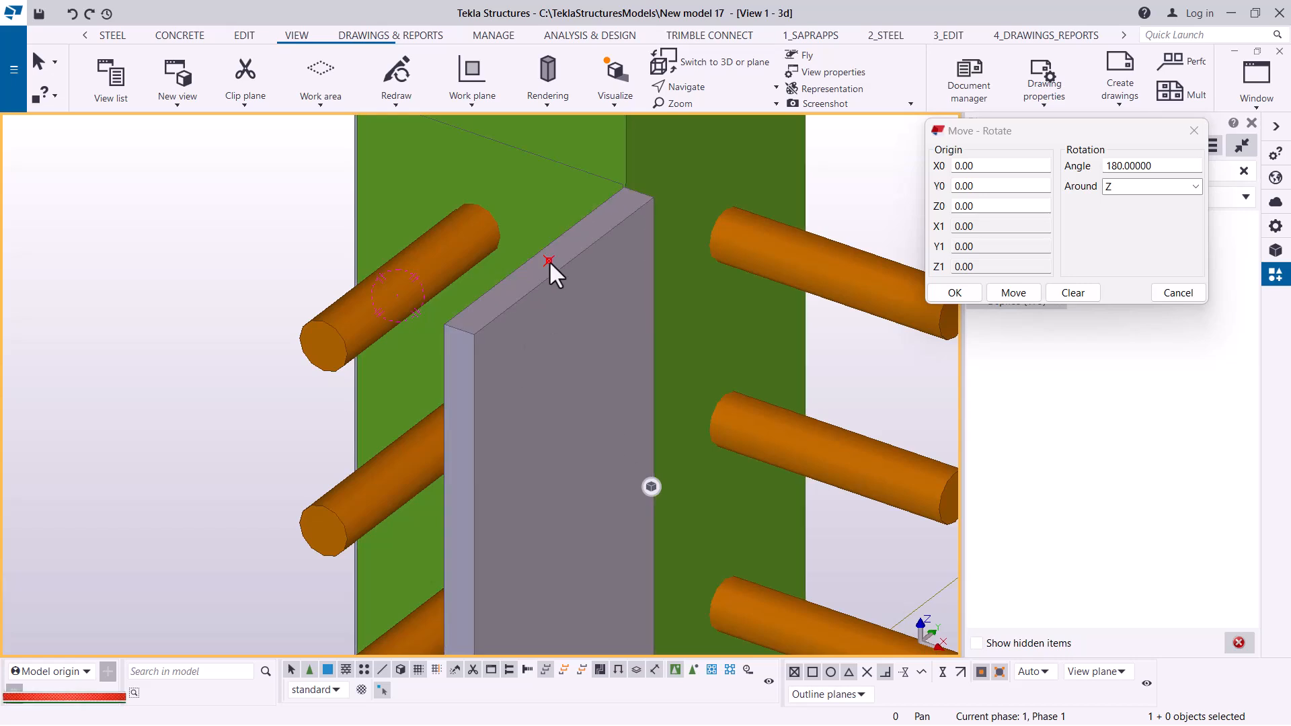
- Copy the point at the centre of the plate's top face linearly once, with dX 0, dY 0 and dZ 100 mm
right_click(548, 260)
mouse_move(639, 361)
left_click(767, 358)
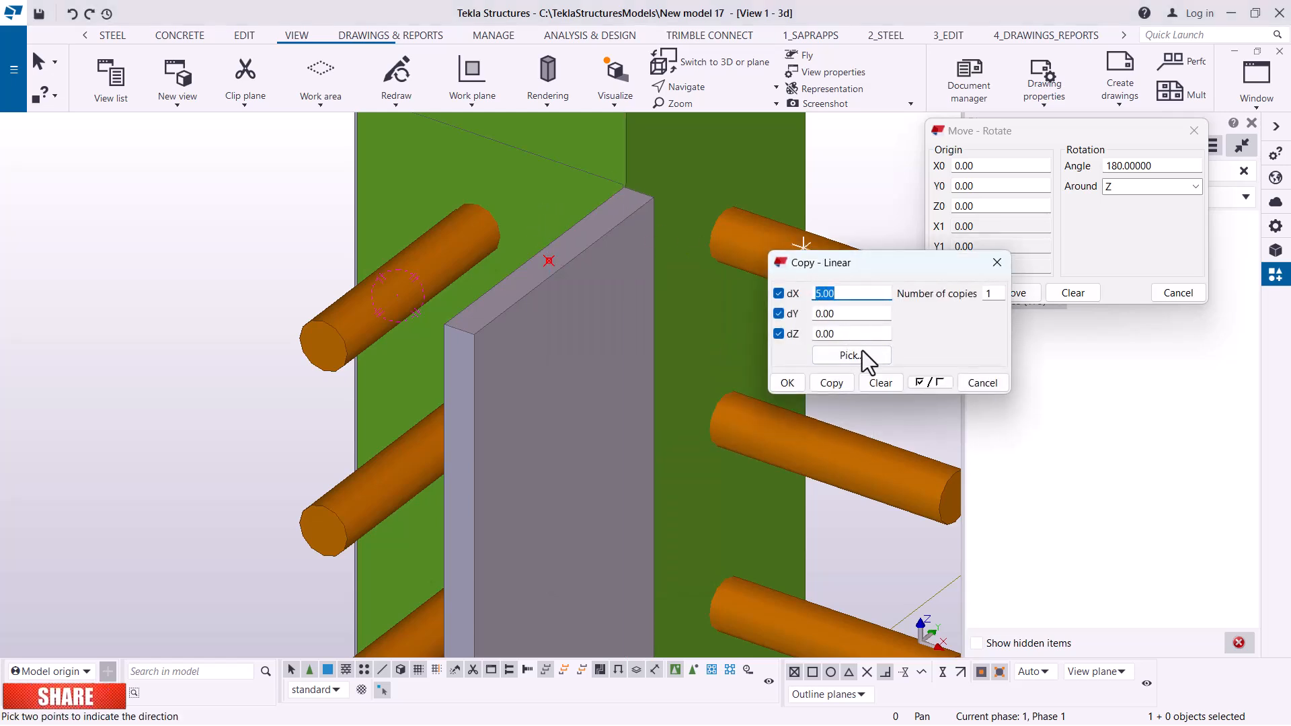
left_click(881, 383)
double_click(825, 333)
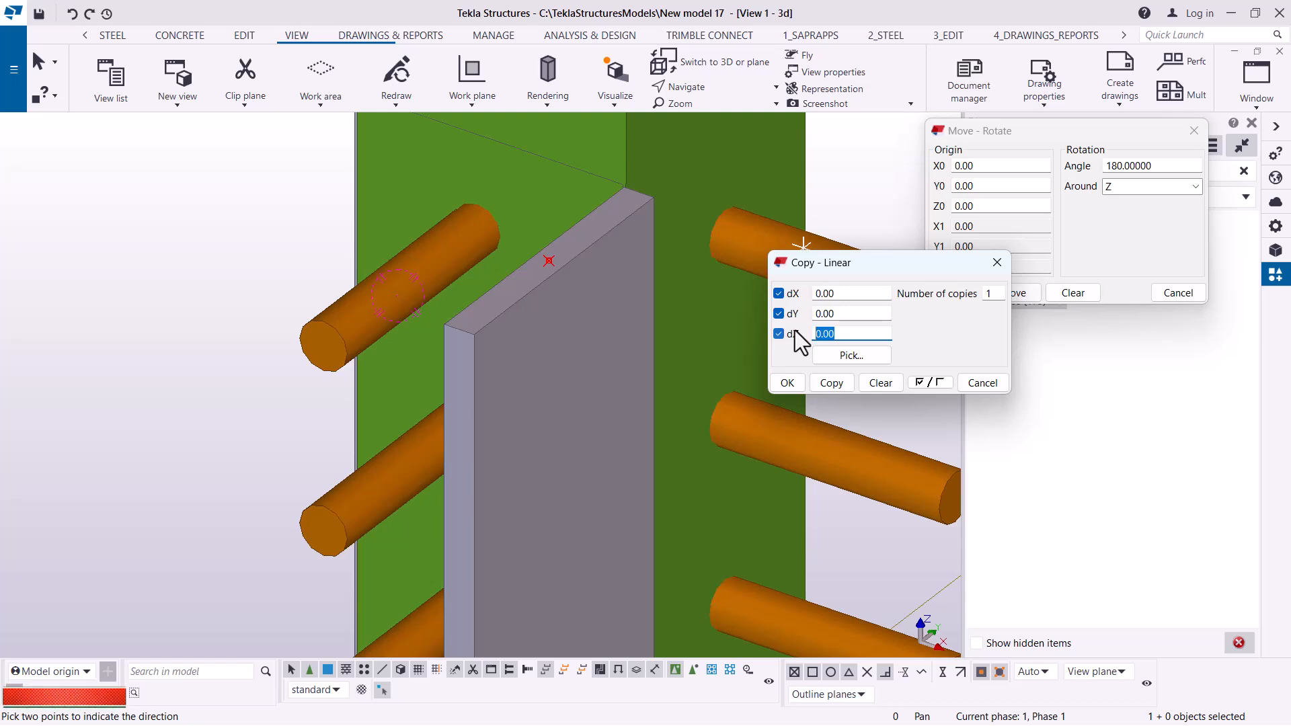
type("10")
left_click(830, 383)
scroll(570, 462, "down", 2)
scroll(570, 462, "down", 2)
left_click(783, 388)
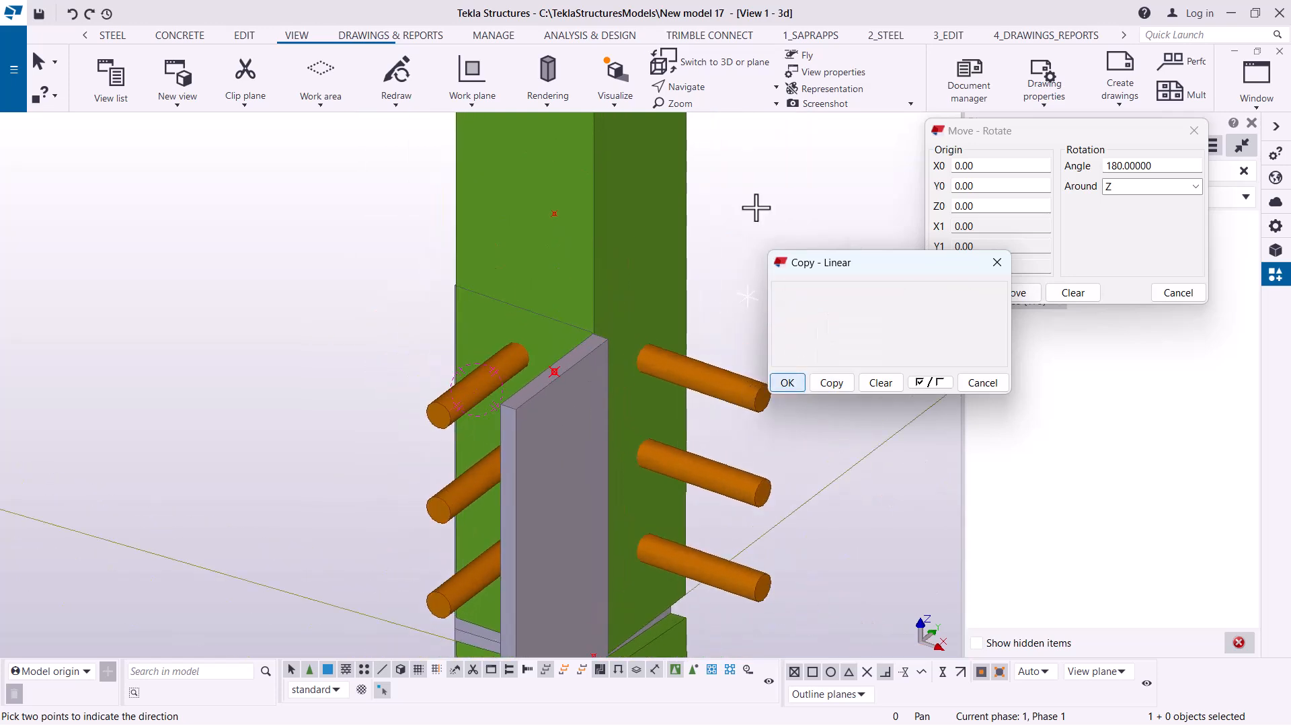
right_click(755, 208)
left_click(787, 218)
- Try to rotate the splice plate 90° around the line from the point on its top face to the copied point above it
scroll(567, 267, "up", 2)
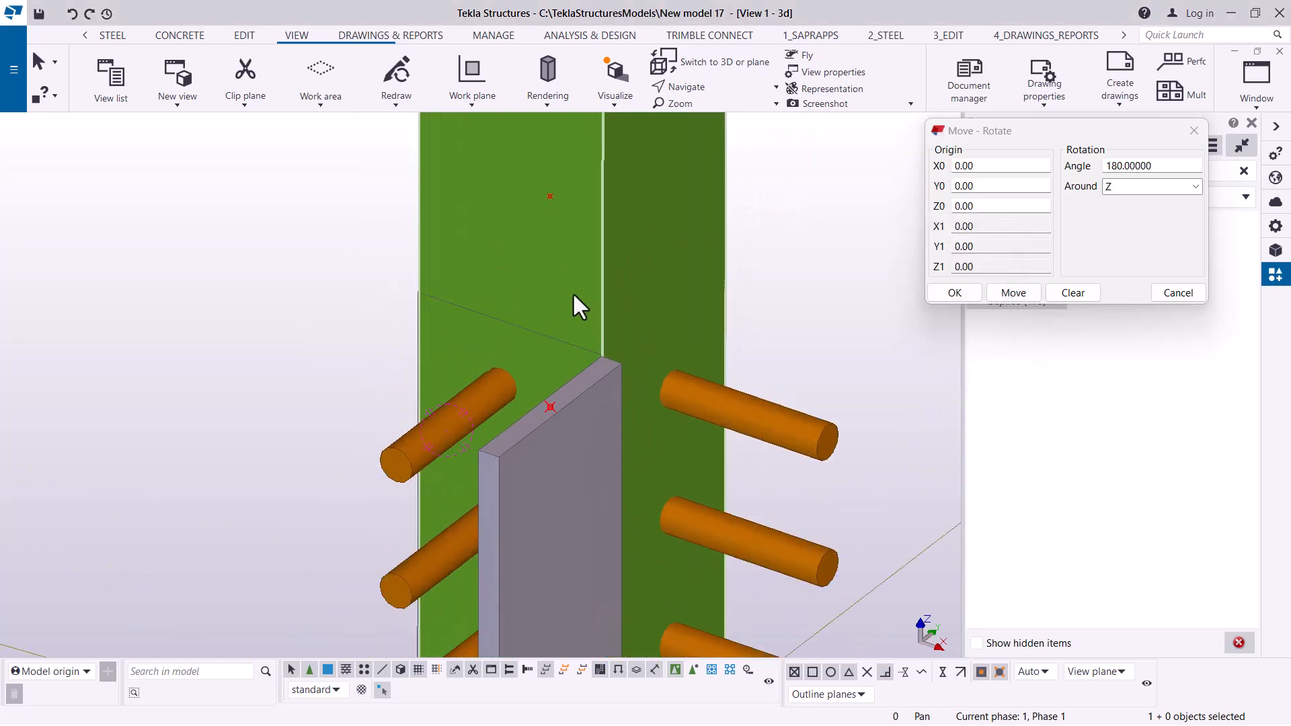
right_click(590, 413)
mouse_move(667, 396)
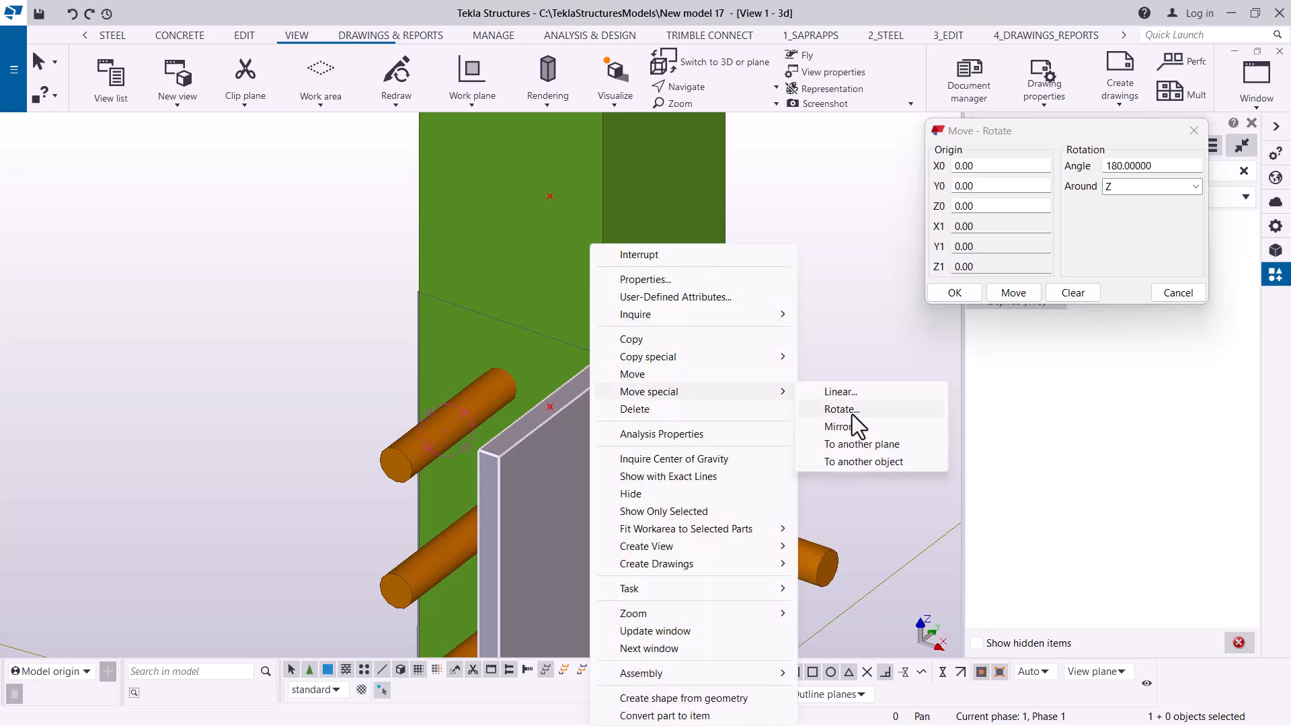
left_click(852, 413)
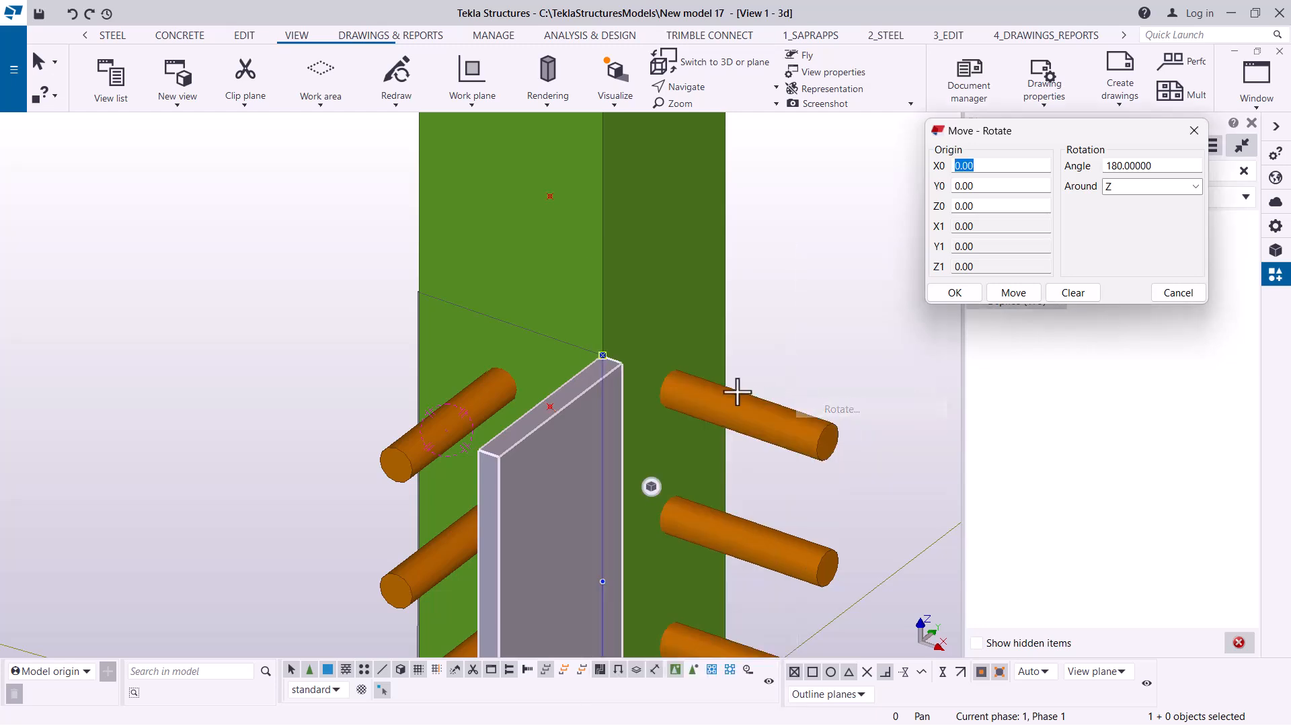
left_click(551, 405)
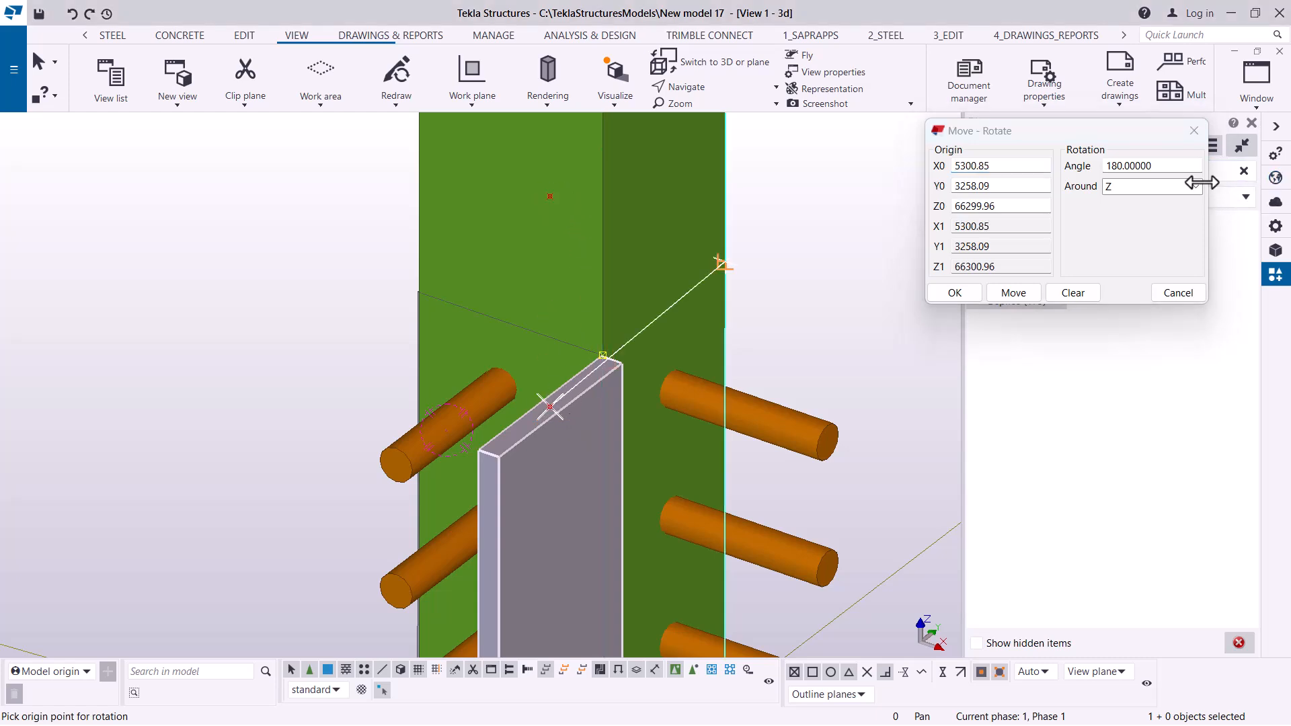
left_click(1150, 186)
left_click(1121, 218)
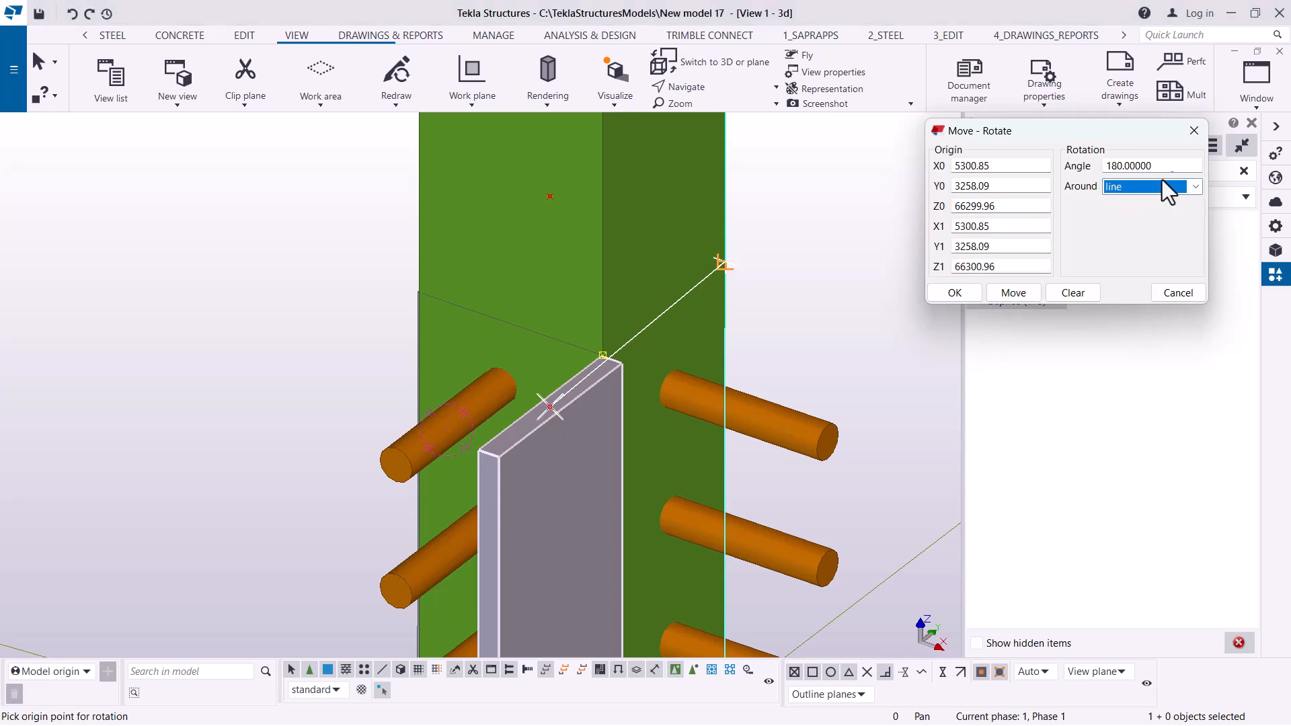
left_click_drag(1168, 165, 1117, 166)
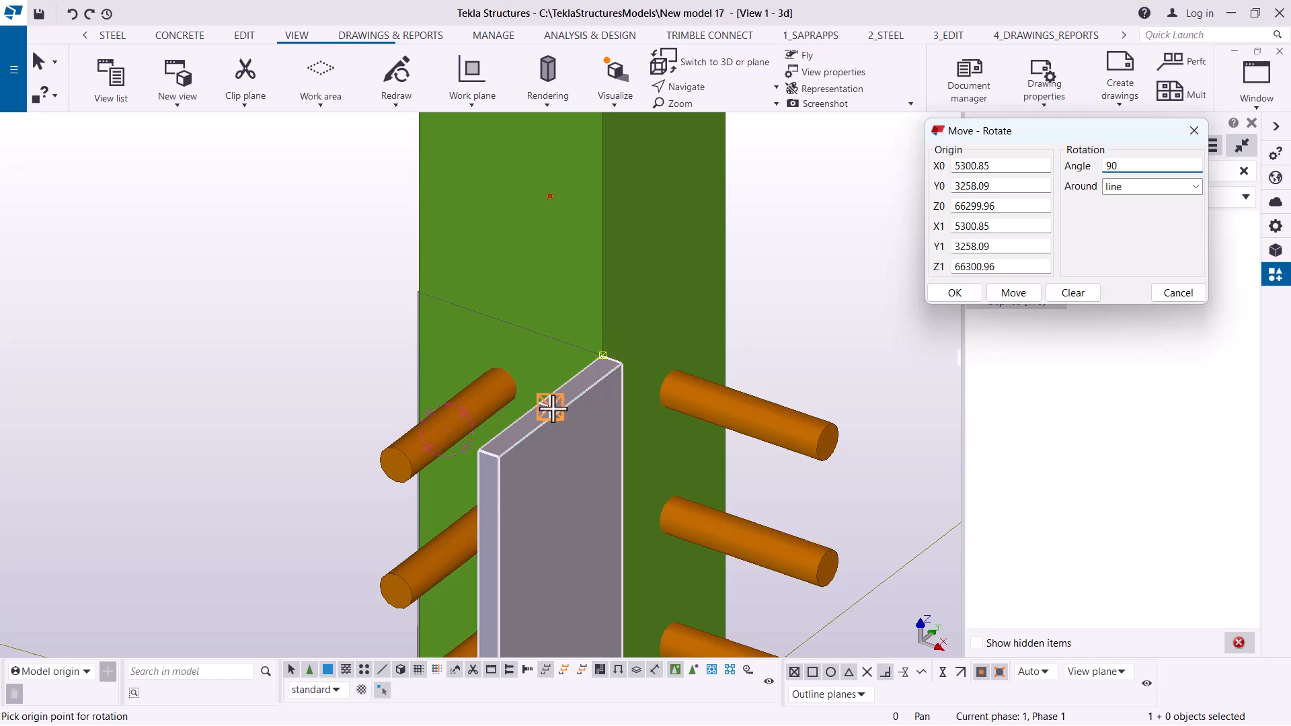
left_click(551, 407)
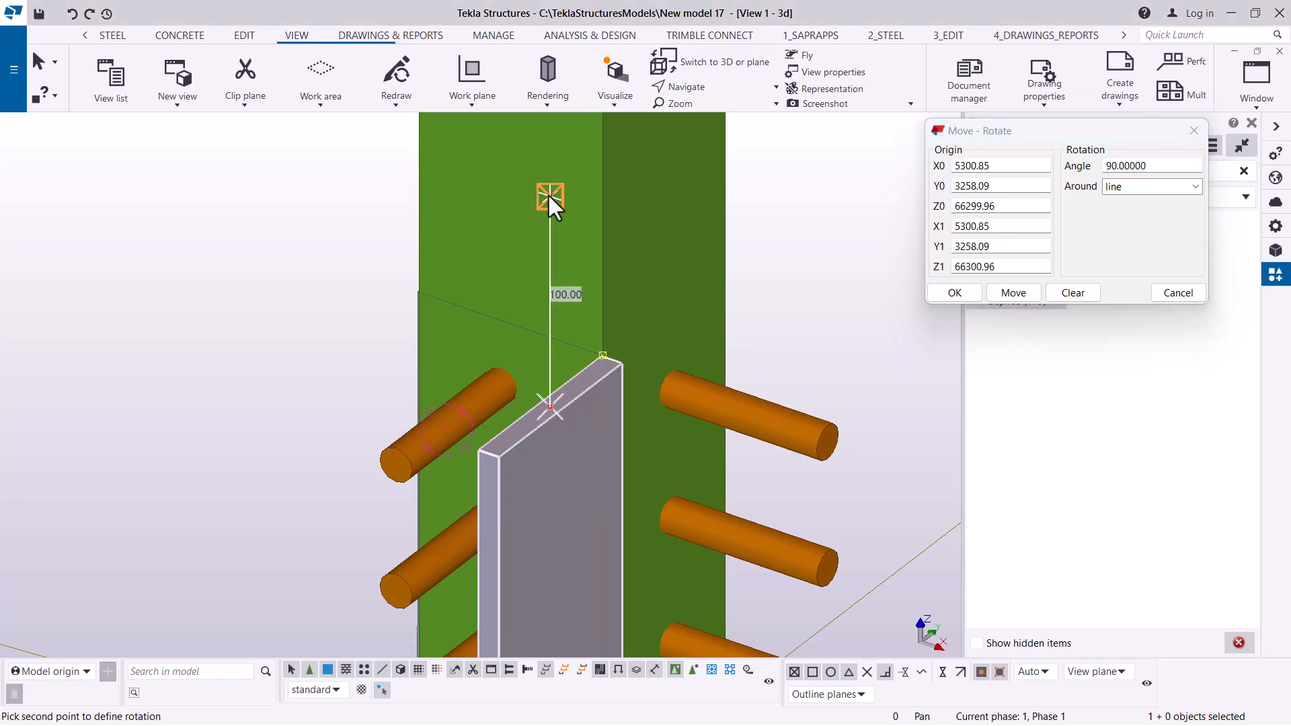
left_click(550, 196)
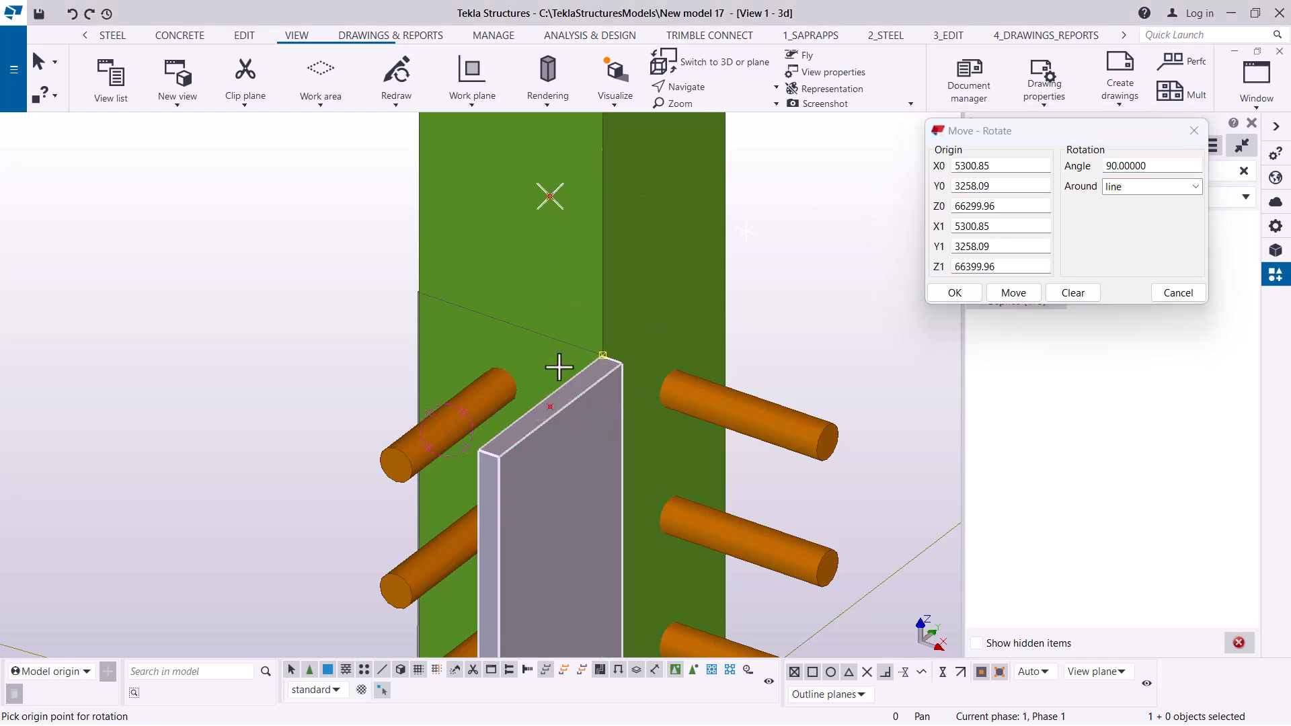
left_click(550, 407)
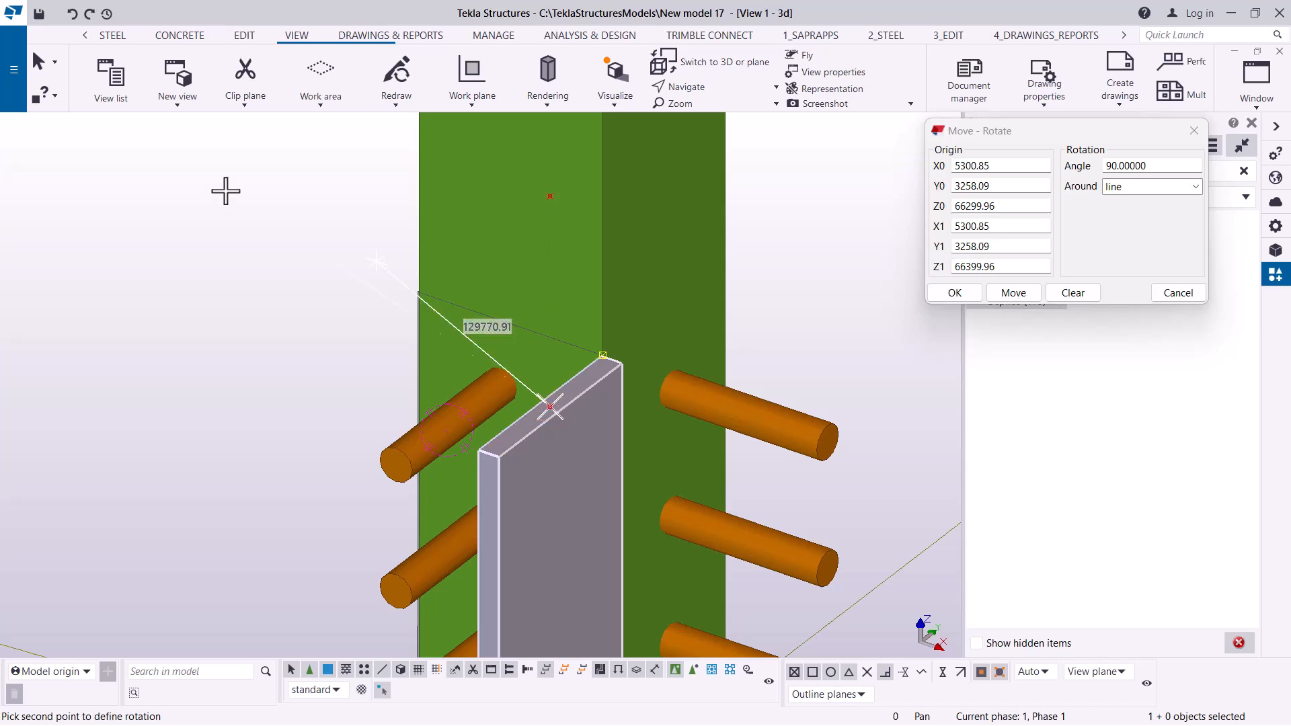
right_click(265, 201)
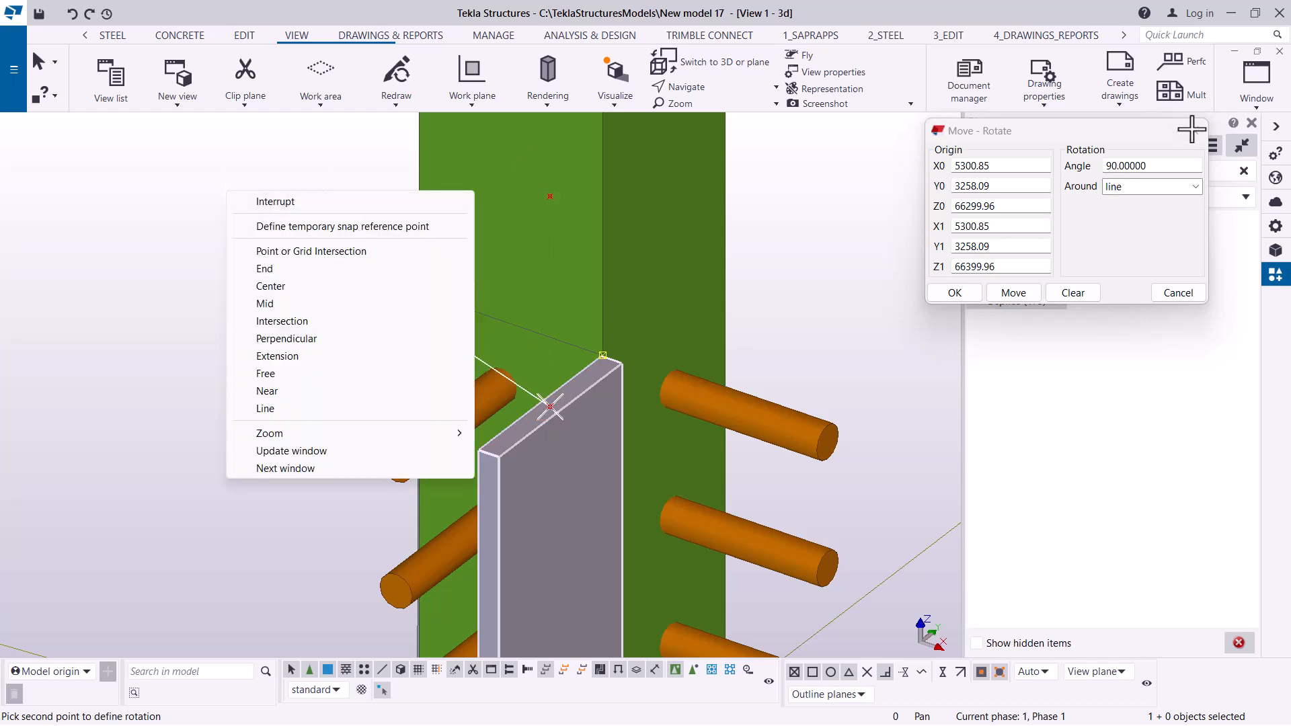
left_click(306, 205)
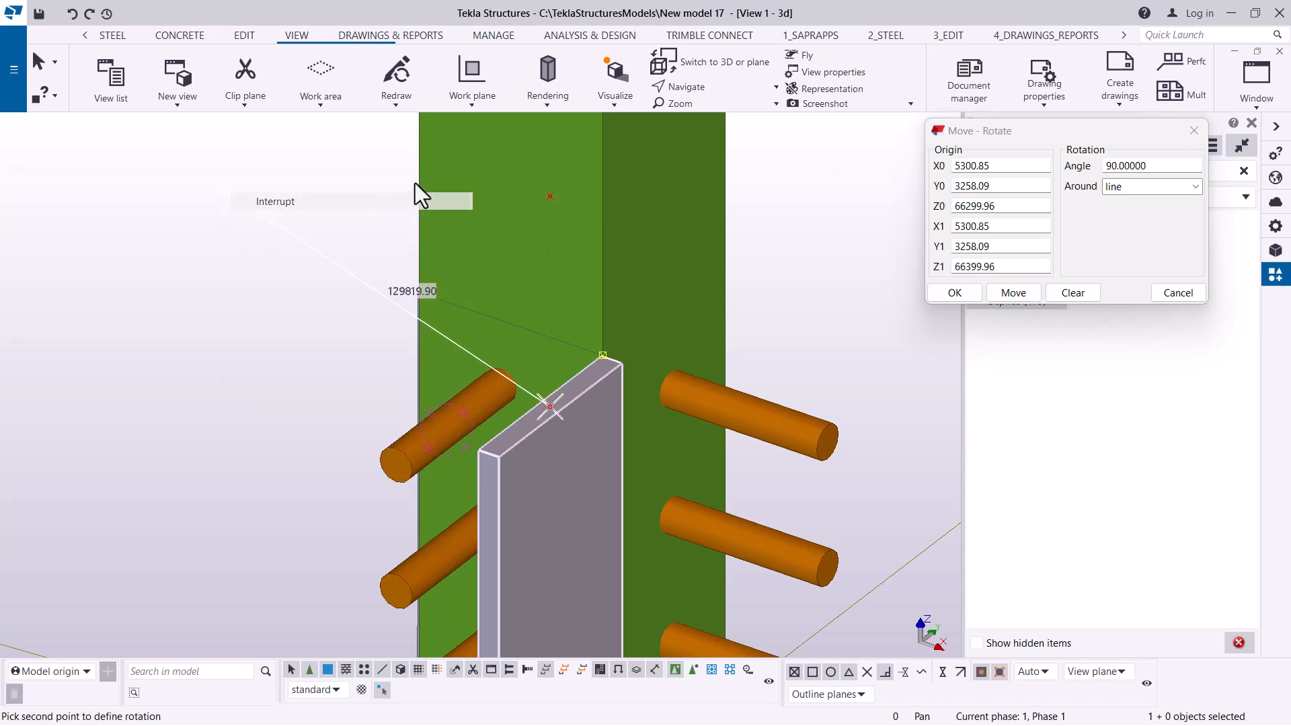
left_click(1194, 131)
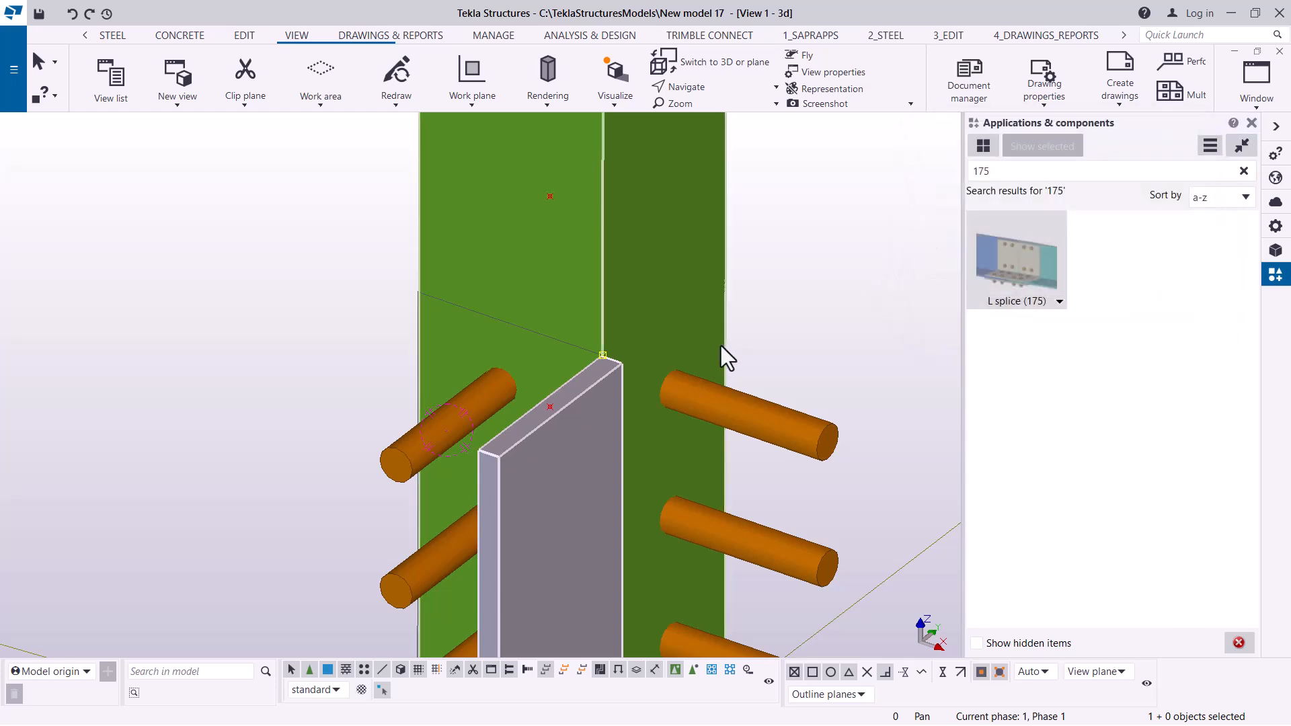
- Rotate the splice plate 90° around the vertical line from its top-face centre point to the copied point above it
right_click(582, 433)
mouse_move(760, 403)
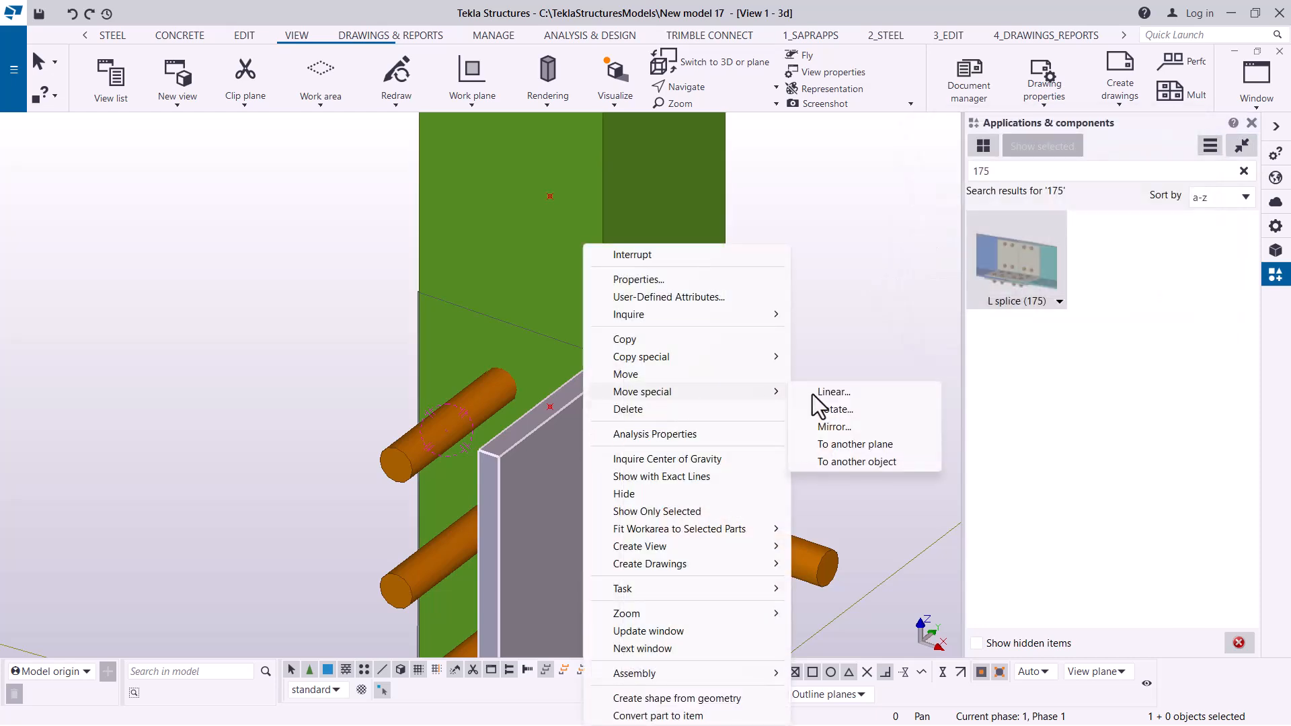
left_click(844, 410)
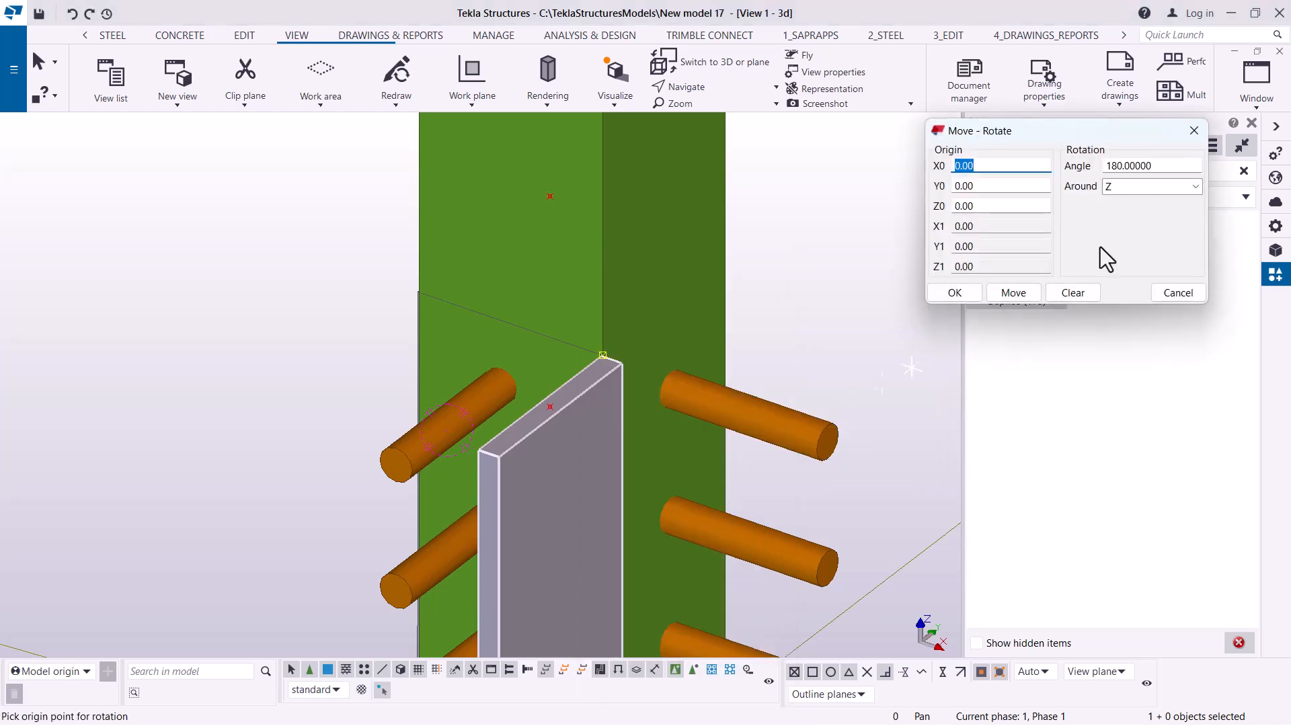
left_click(1191, 186)
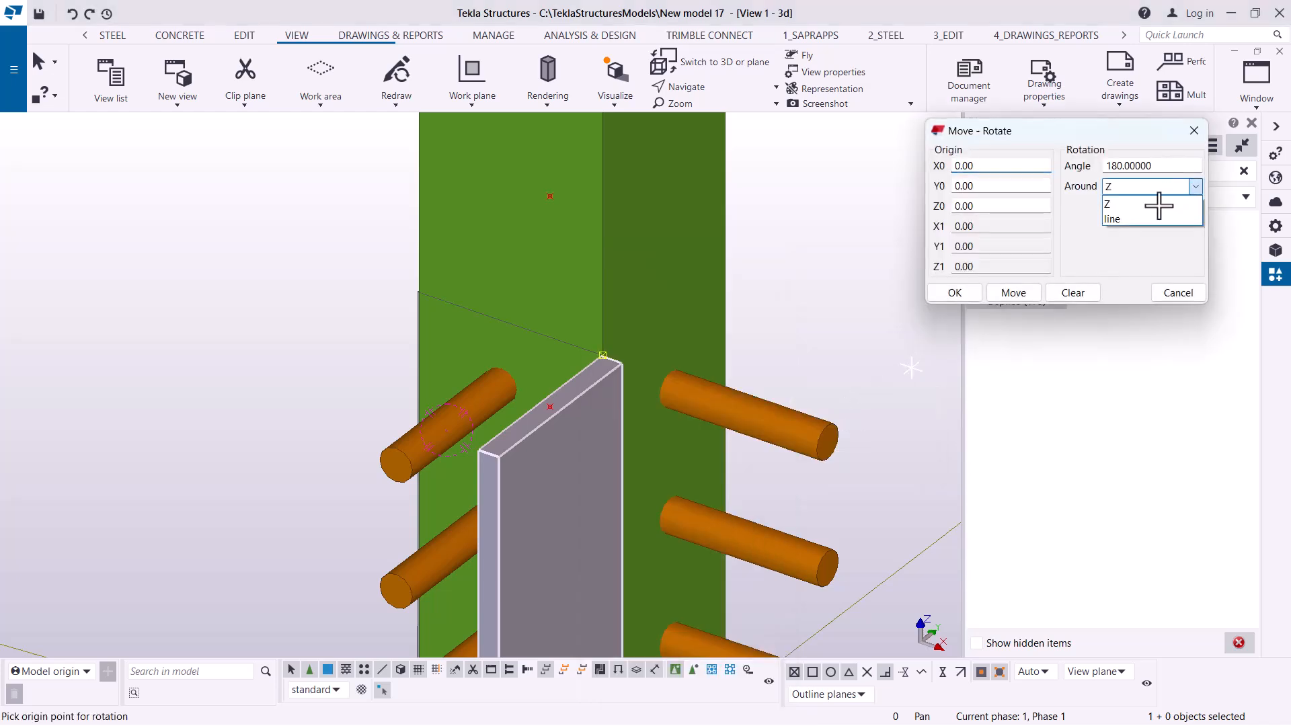
left_click(1126, 220)
left_click_drag(1156, 166, 1073, 162)
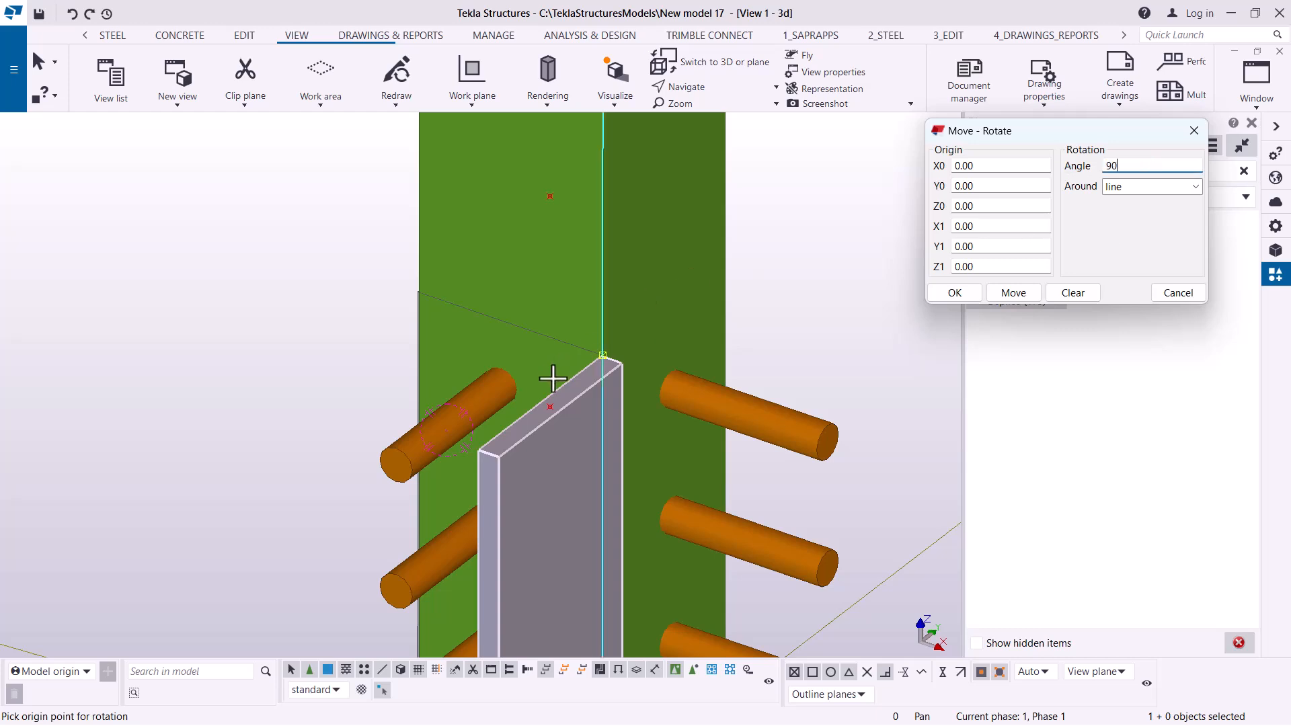
left_click(550, 406)
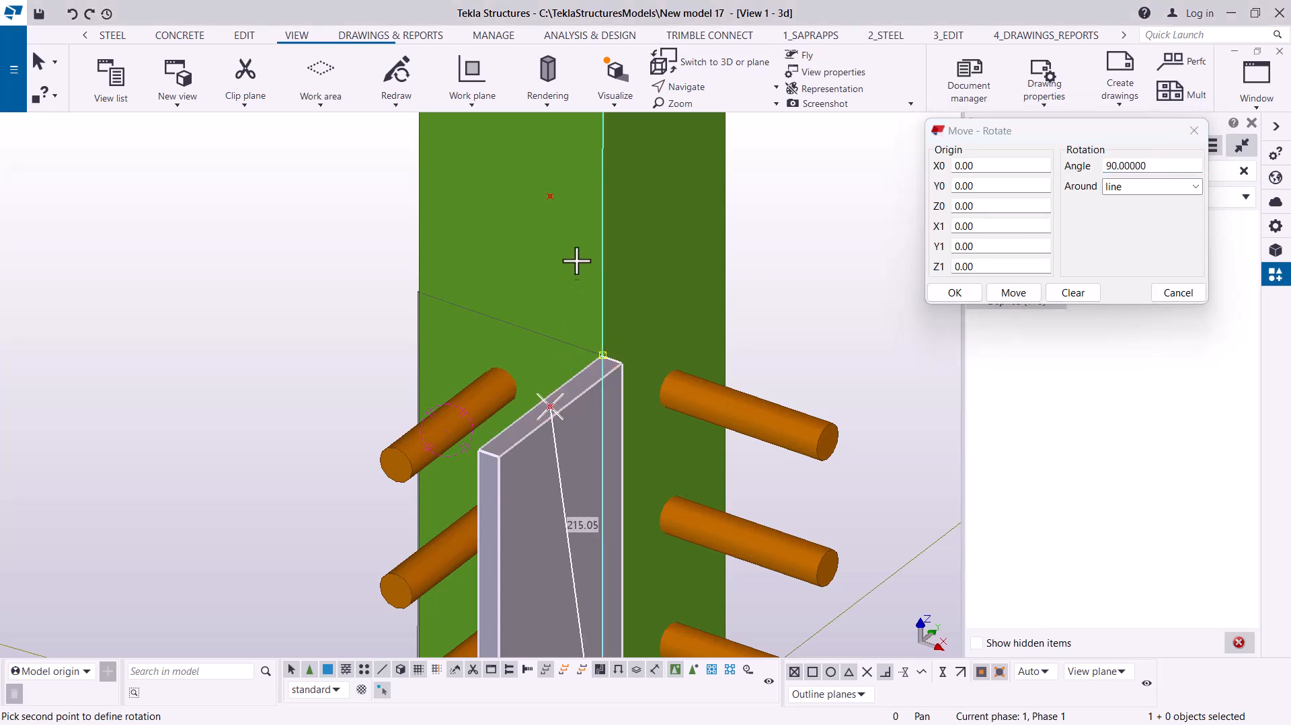
left_click(551, 196)
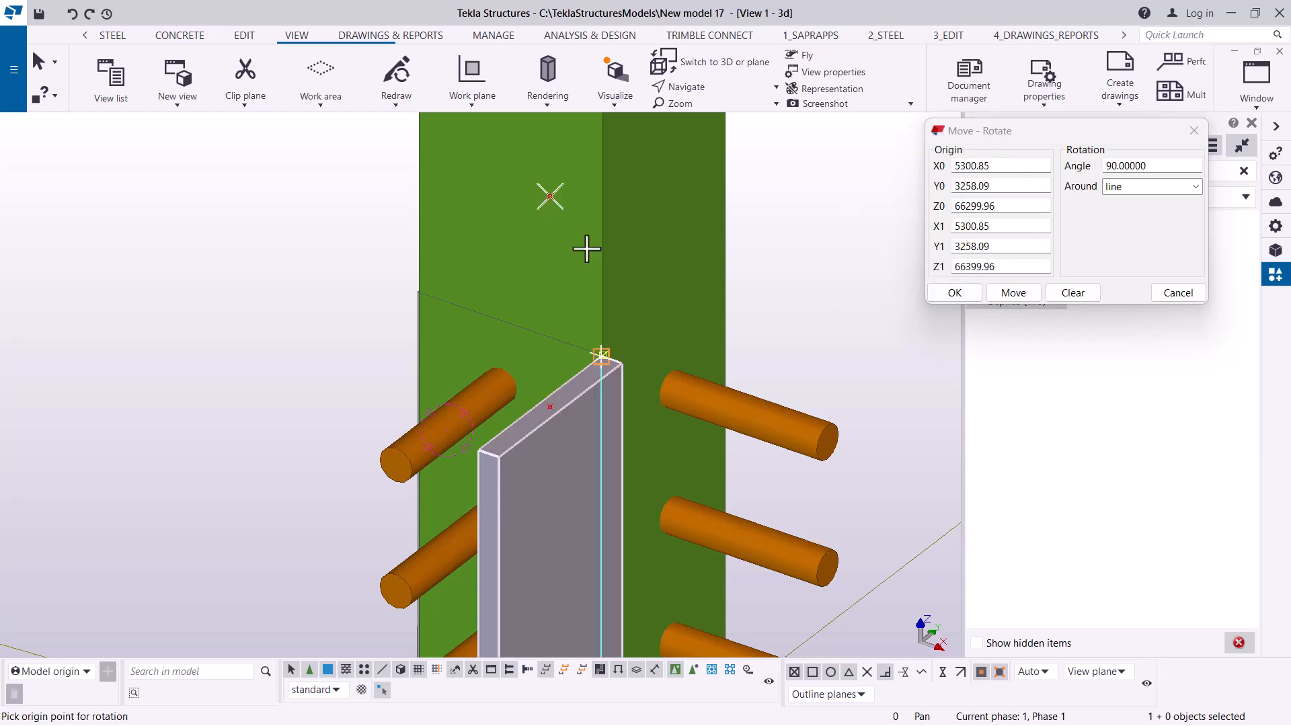
left_click(1014, 294)
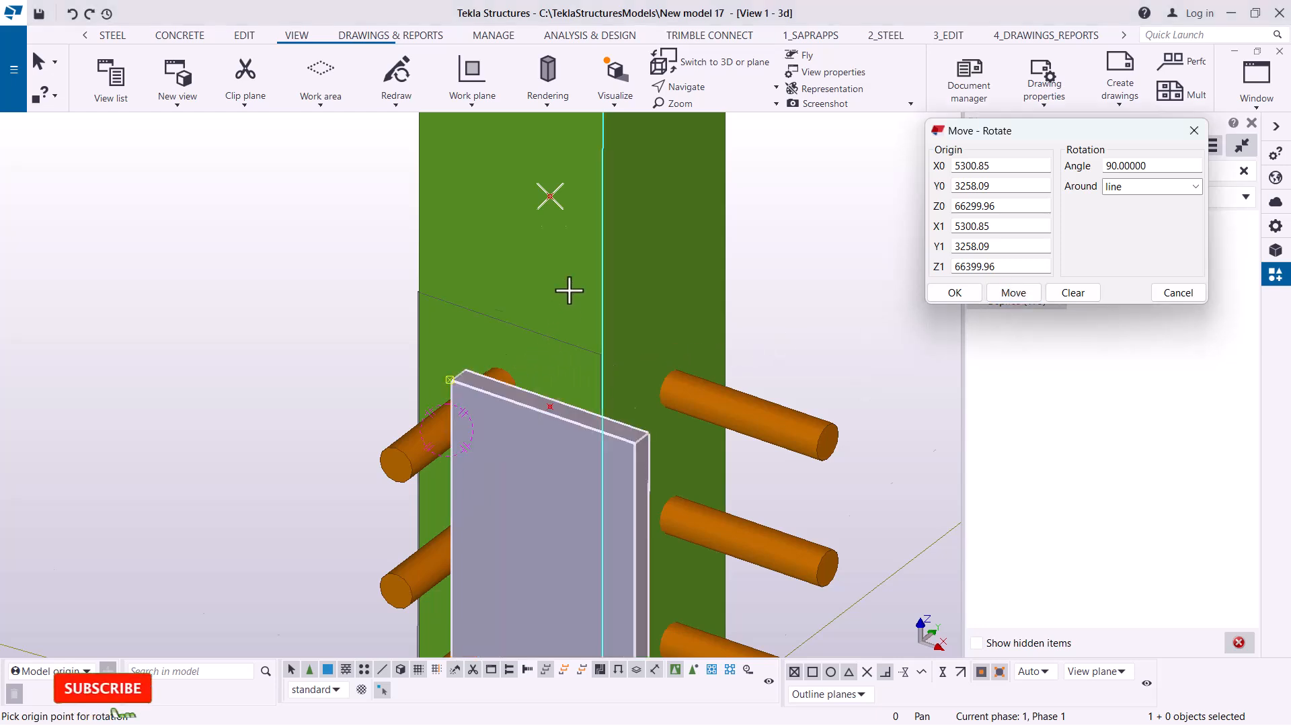
scroll(578, 437, "down", 2)
scroll(605, 346, "up", 3)
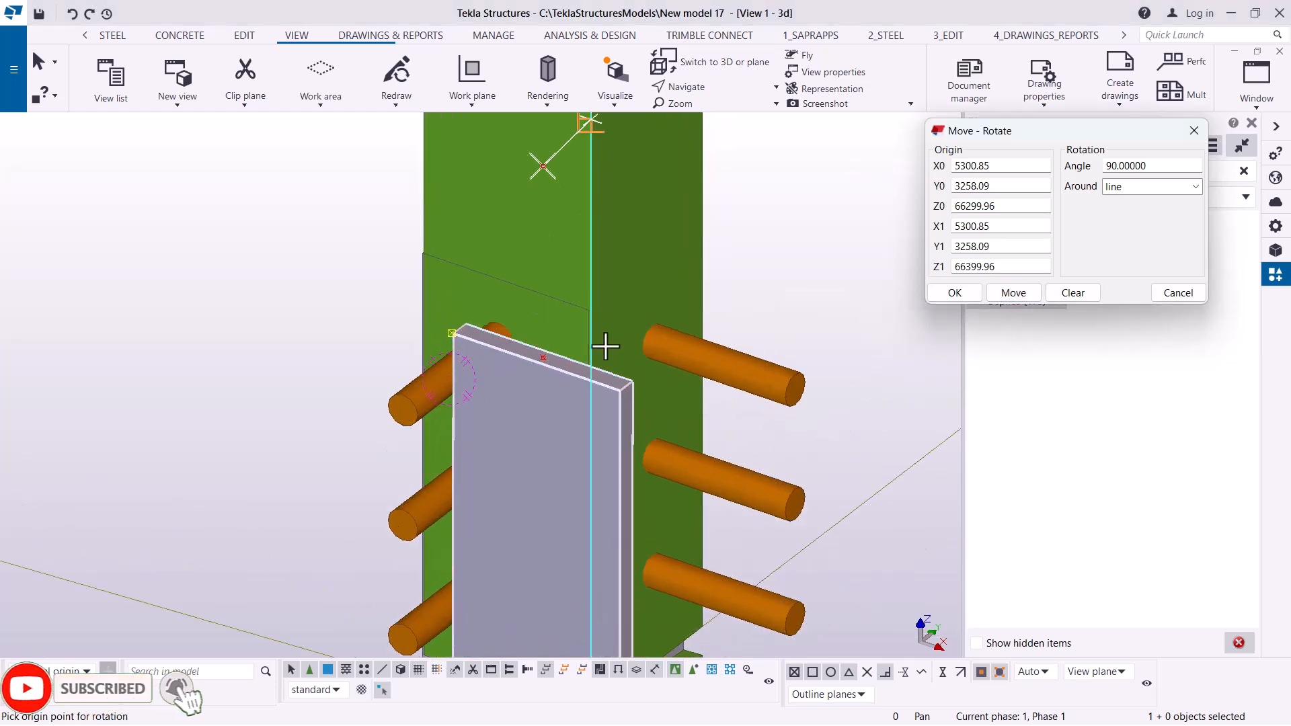
right_click(790, 194)
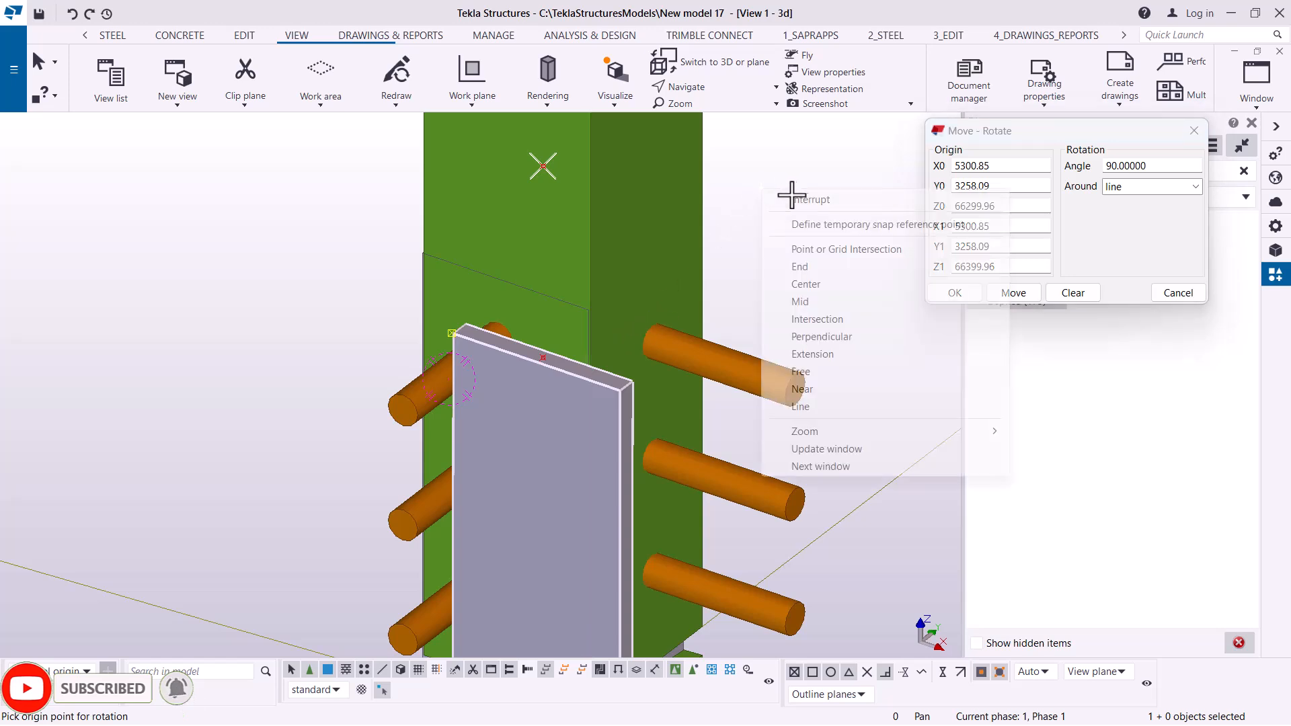
left_click(797, 200)
- Move the second splice plate, embedded in the angle leg, outward by its 10 mm thickness between two adjacent top corners
scroll(585, 320, "up", 4)
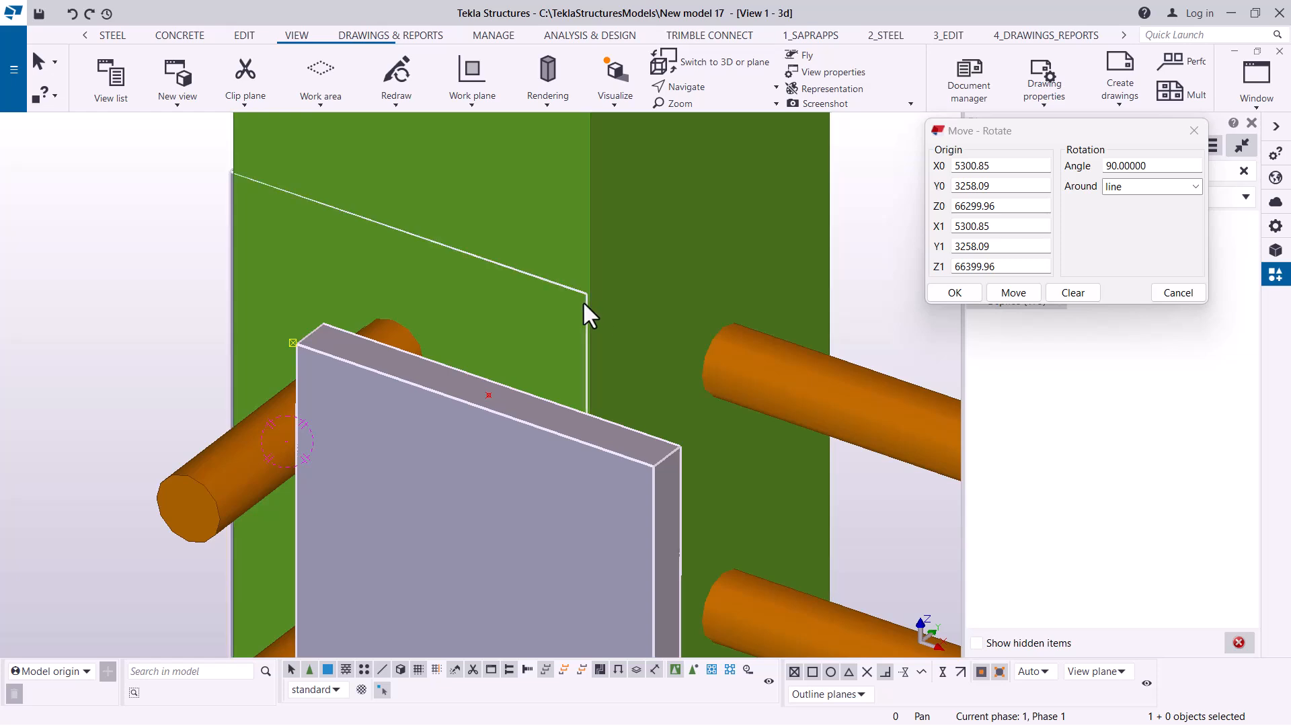
left_click(712, 88)
left_click(710, 111)
mouse_move(571, 328)
left_mouse_down()
mouse_move(638, 366)
mouse_move(651, 332)
mouse_move(567, 337)
mouse_move(291, 438)
mouse_move(84, 250)
left_mouse_up()
right_click(85, 250)
left_click(107, 256)
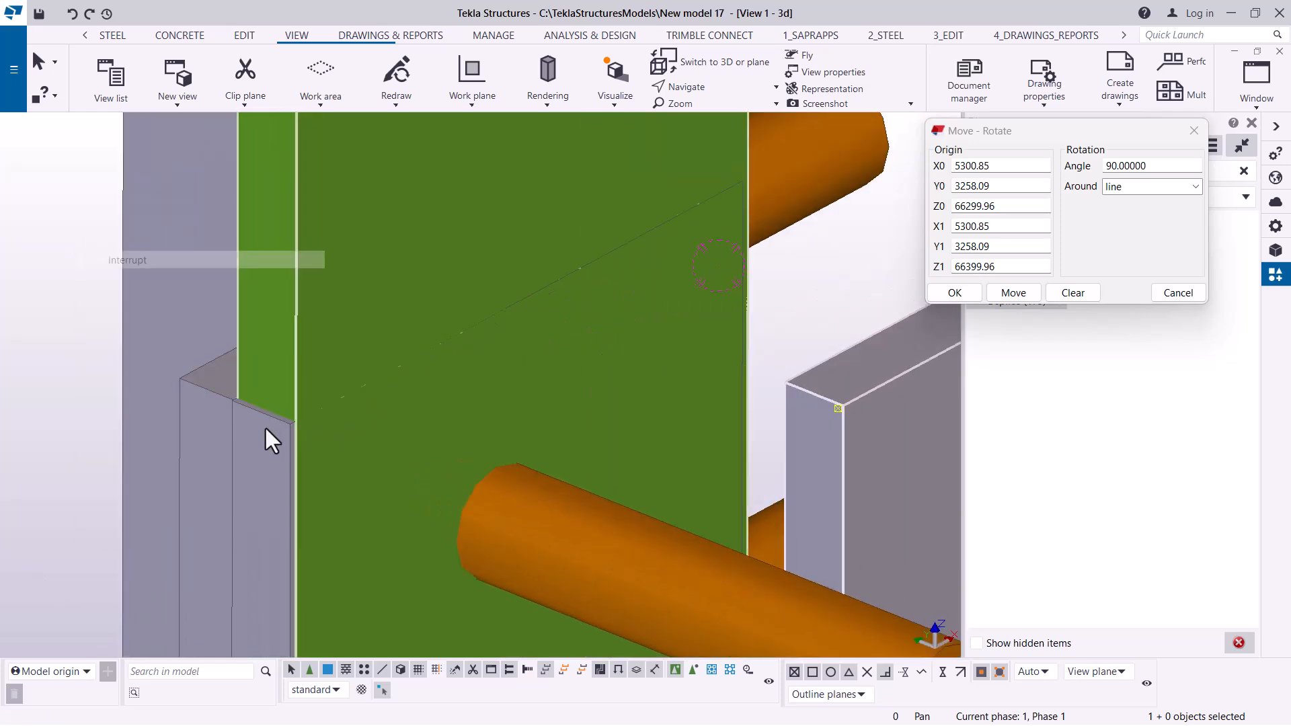
right_click(256, 430)
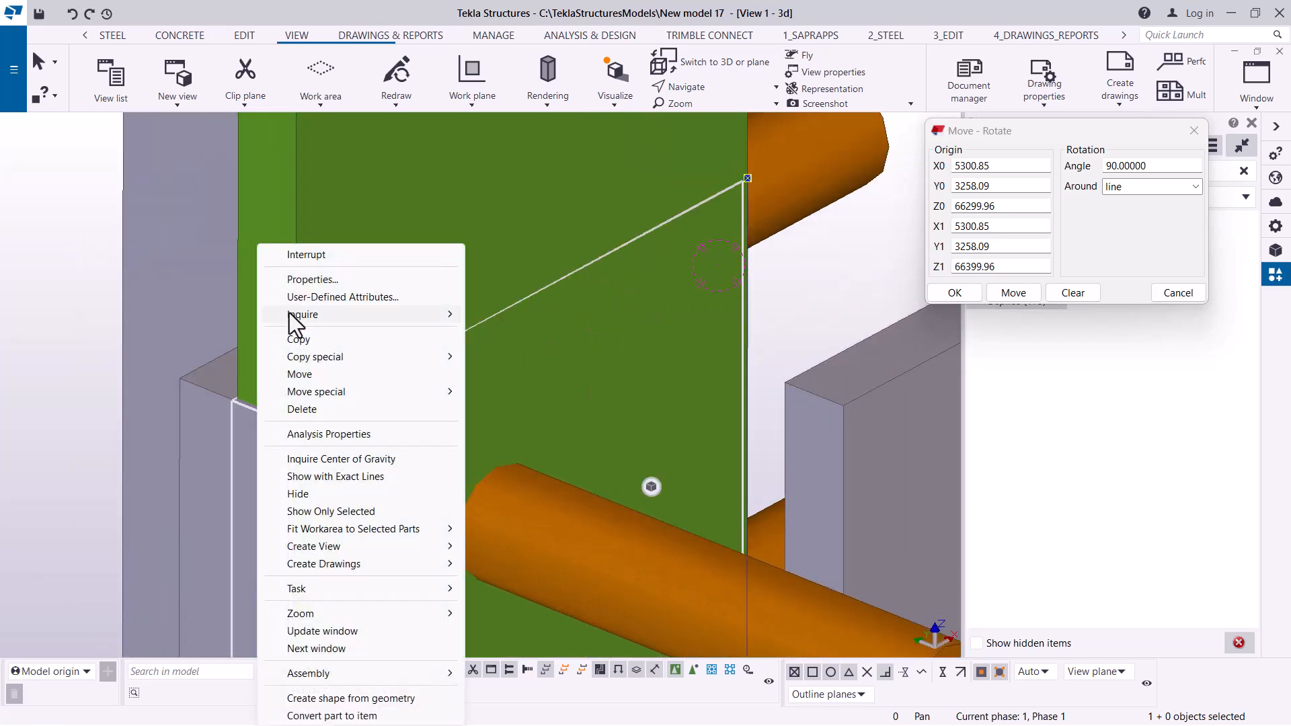
left_click(300, 373)
scroll(245, 412, "up", 5)
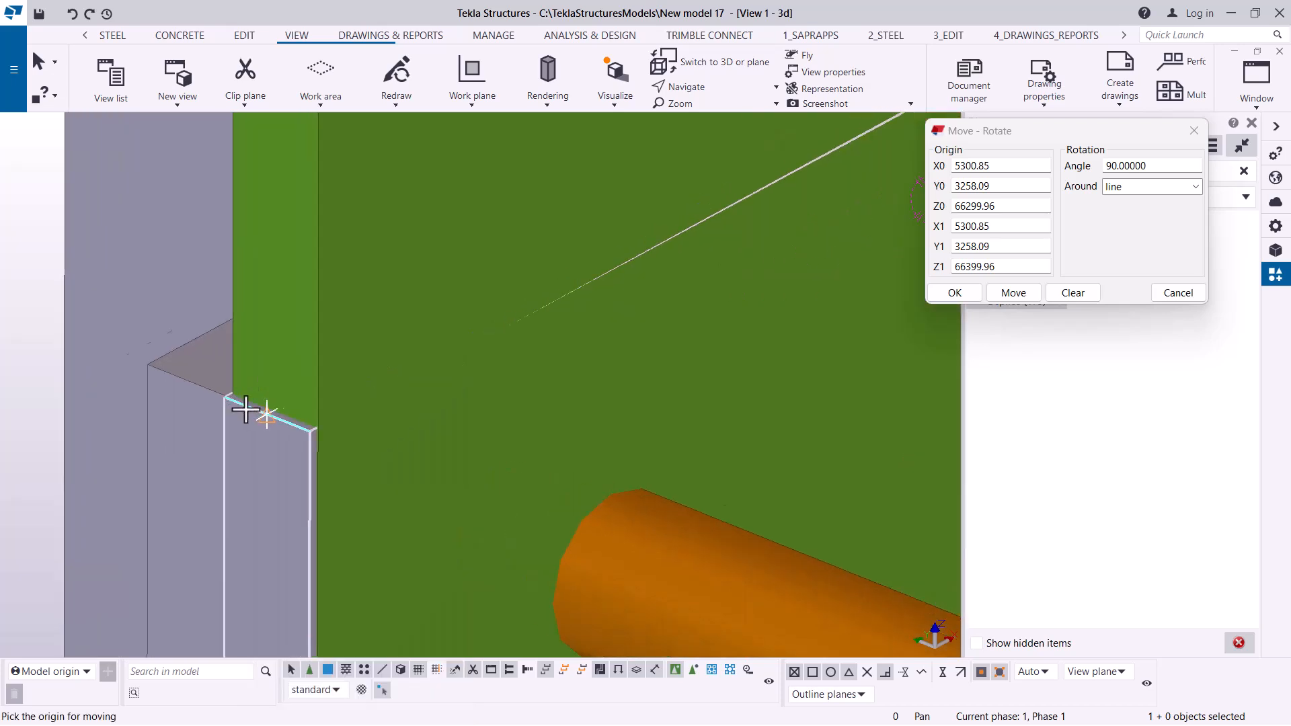
scroll(243, 412, "up", 2)
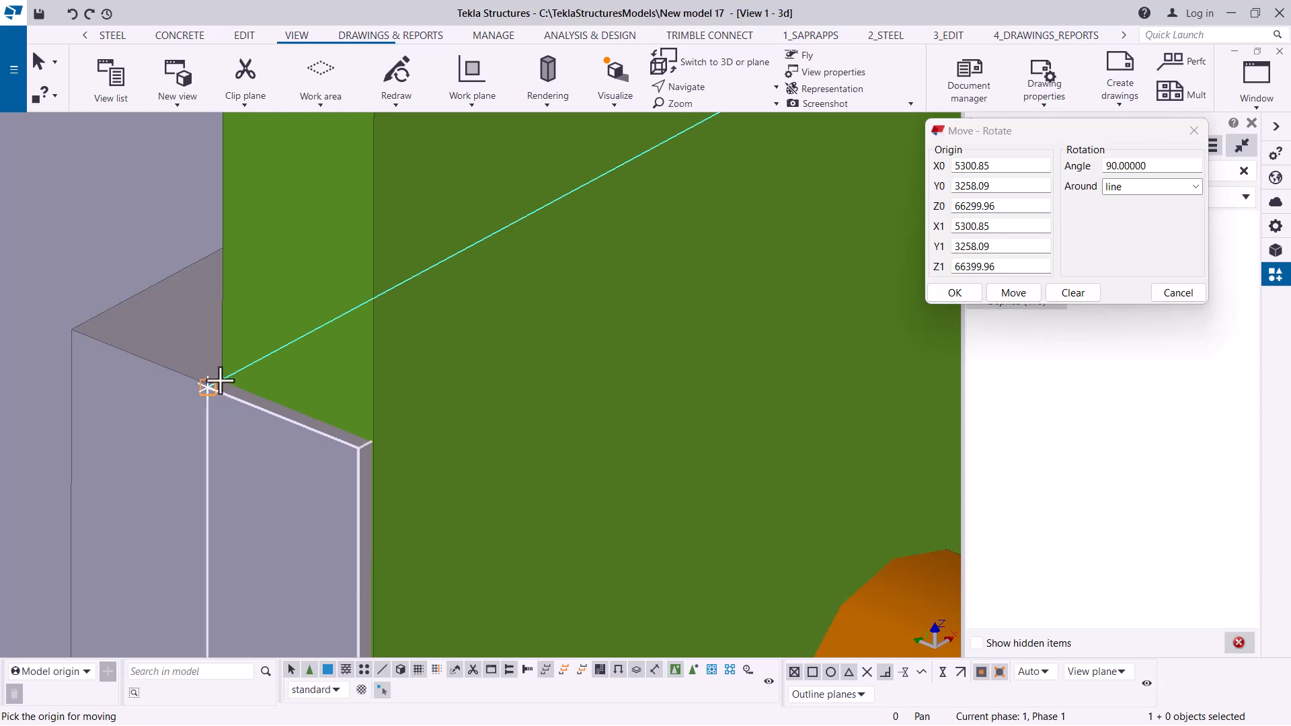
left_click(212, 390)
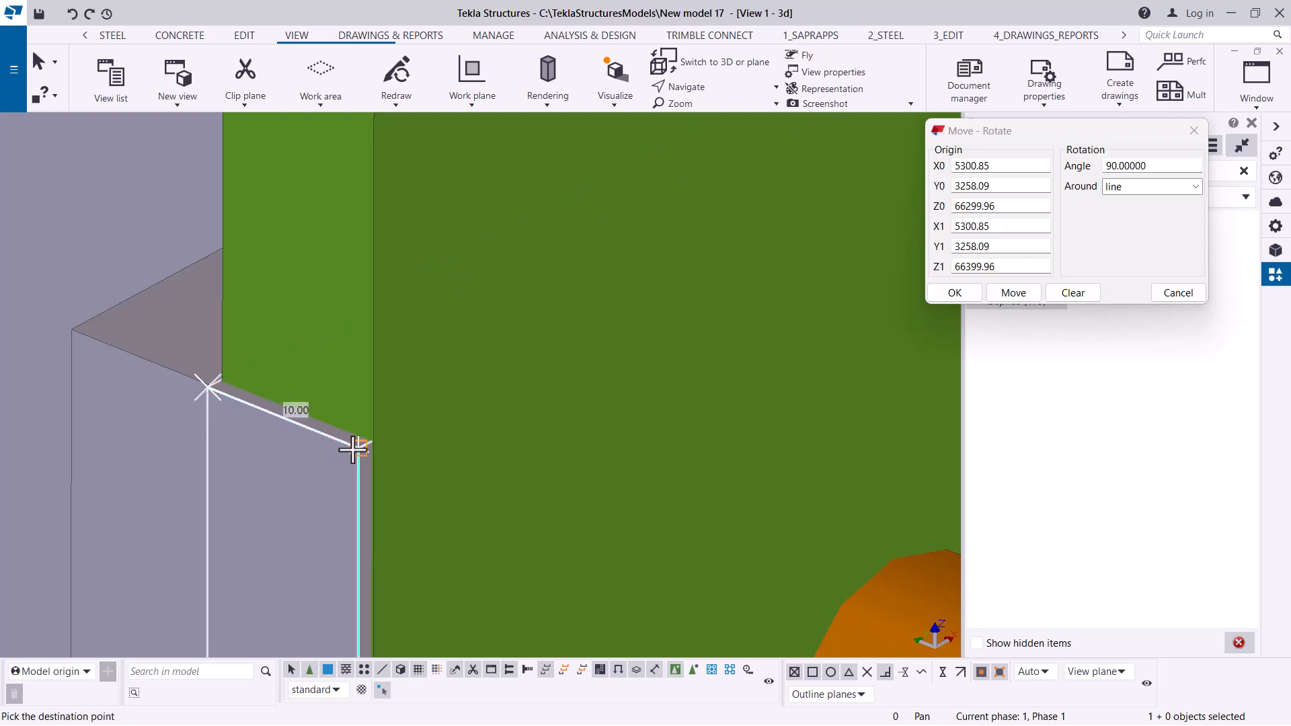
left_click(358, 447)
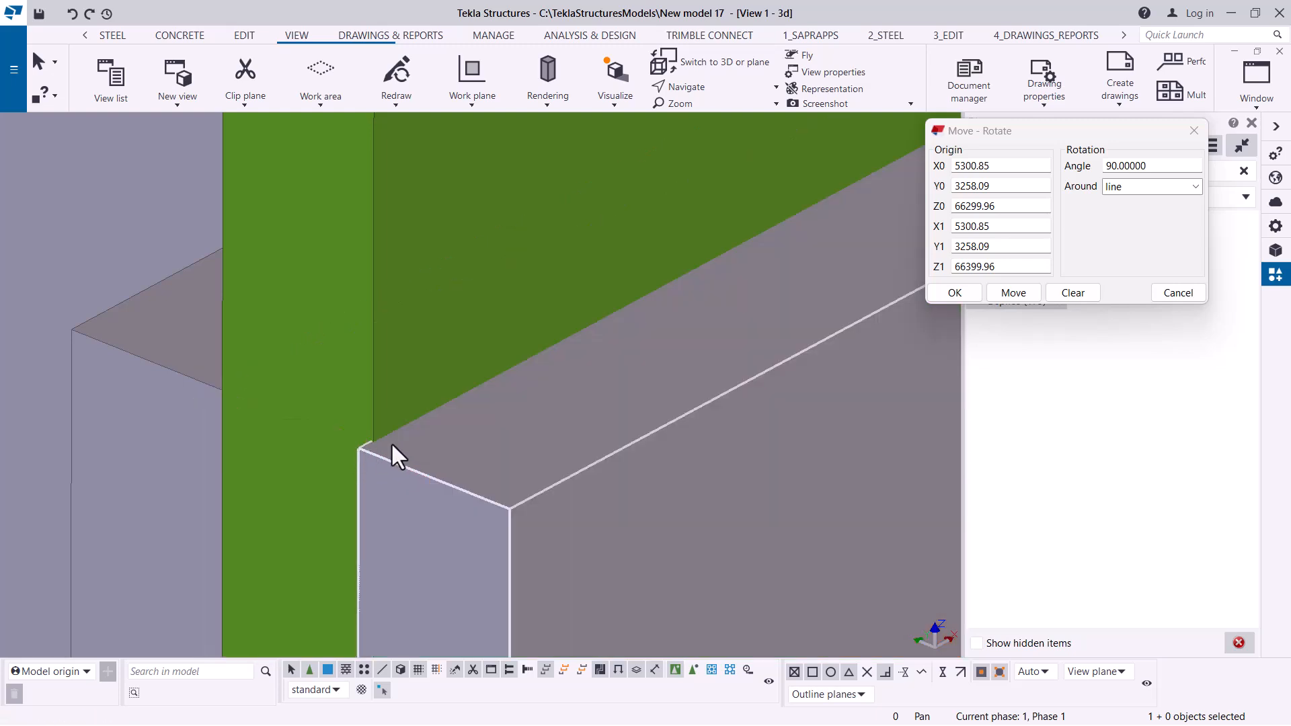
- Examine up close how the moved plate's inner face meets the angle leg
scroll(381, 445, "up", 3)
scroll(366, 441, "up", 3)
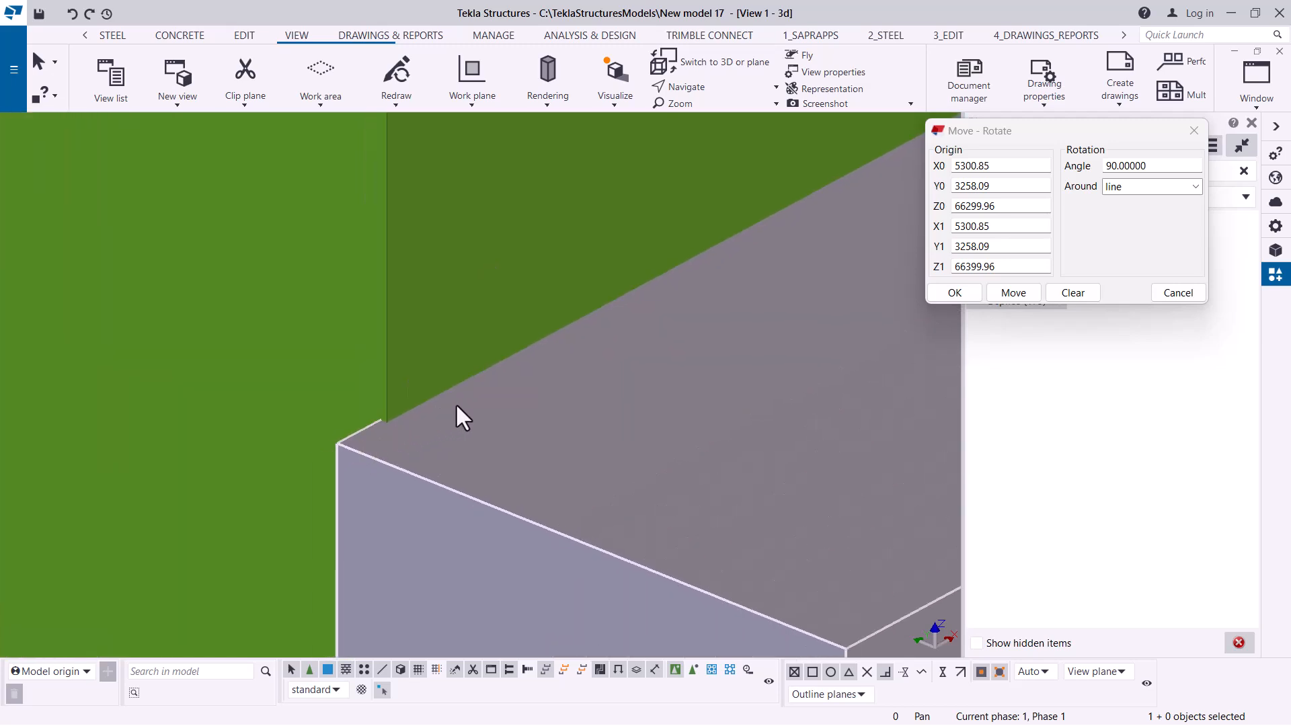
scroll(322, 377, "down", 5)
scroll(403, 305, "down", 6)
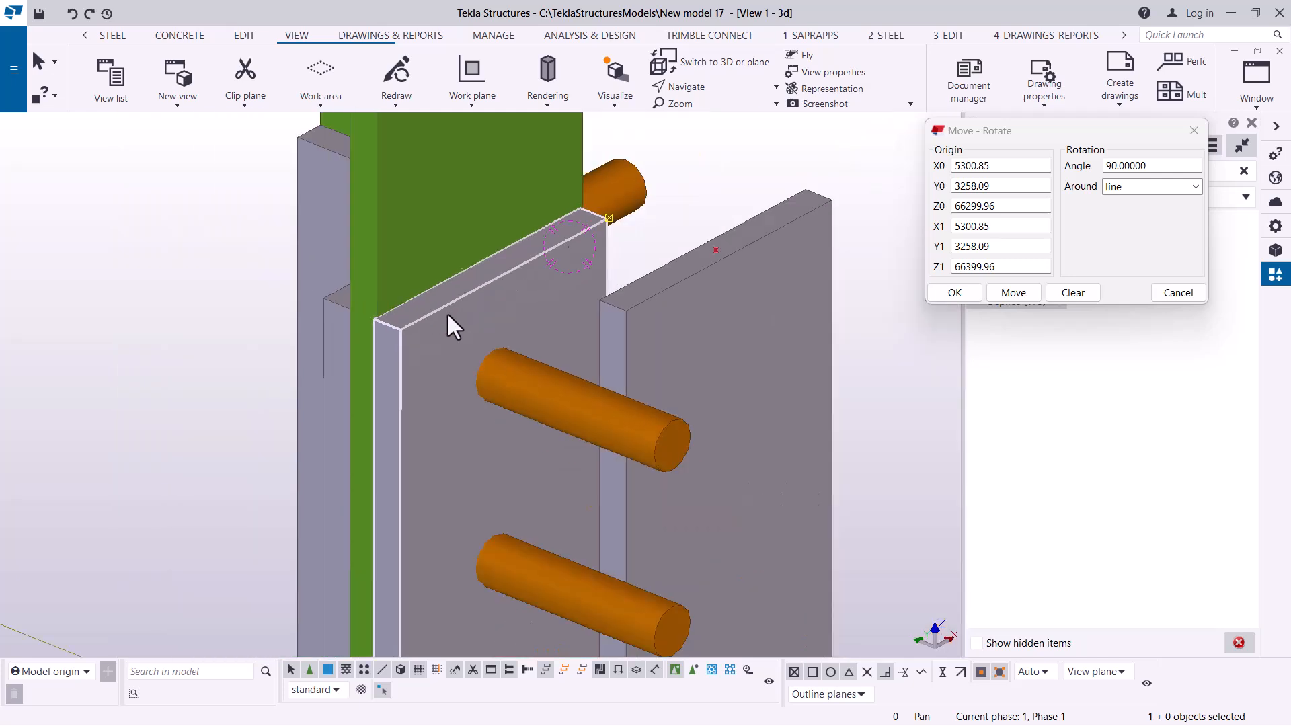
left_click(725, 85)
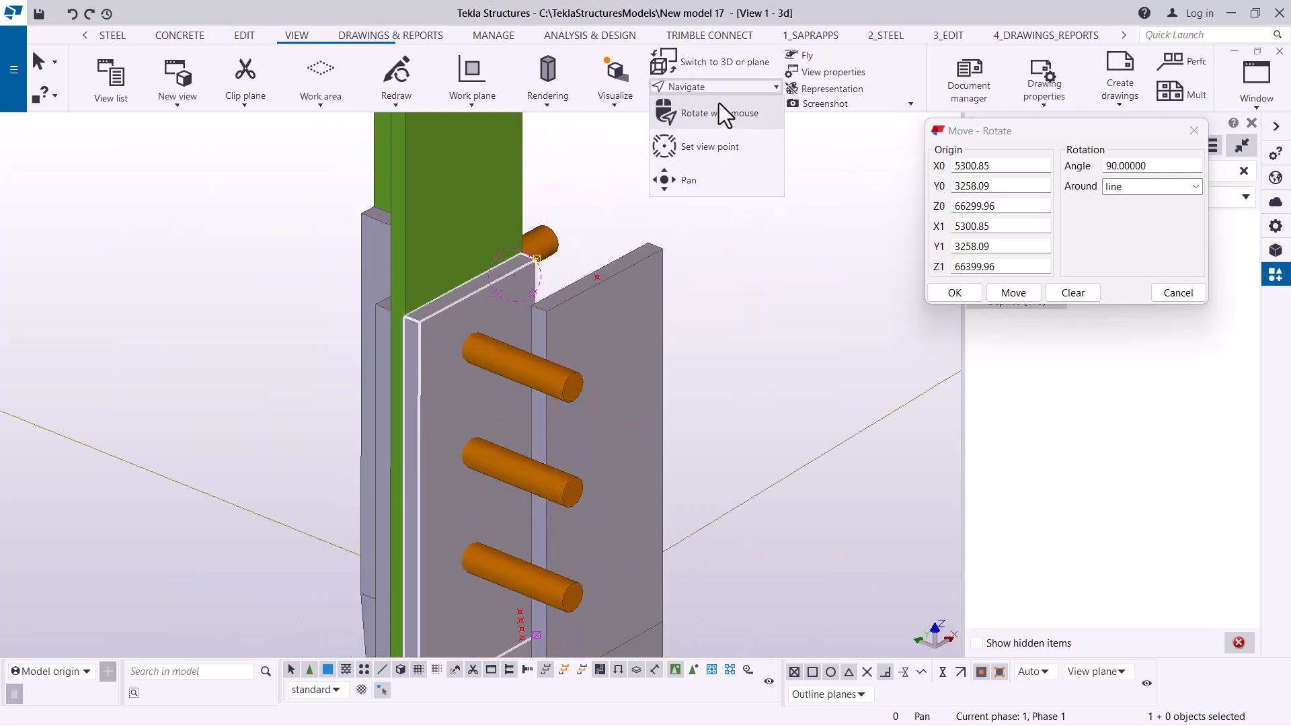
scroll(419, 308, "up", 5)
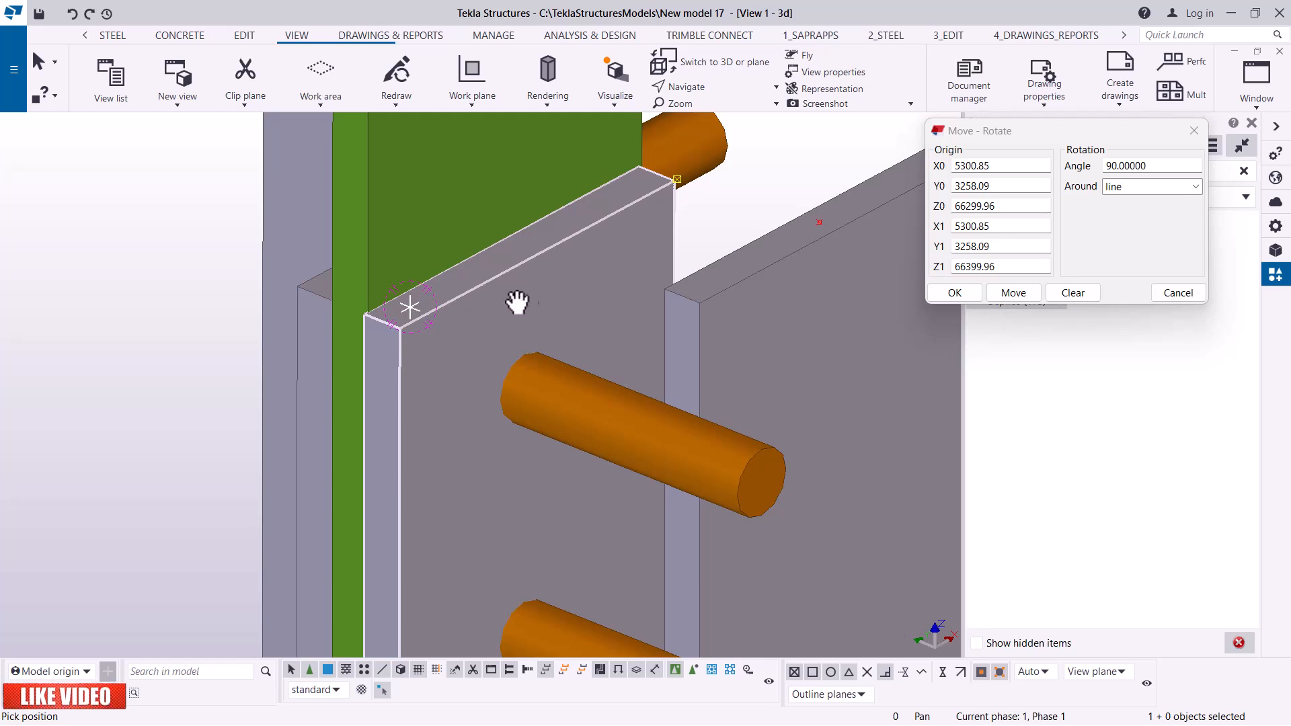
scroll(393, 313, "up", 2)
middle_click_drag(392, 315, 586, 306)
scroll(406, 350, "up", 6)
right_click(434, 311)
left_click(470, 319)
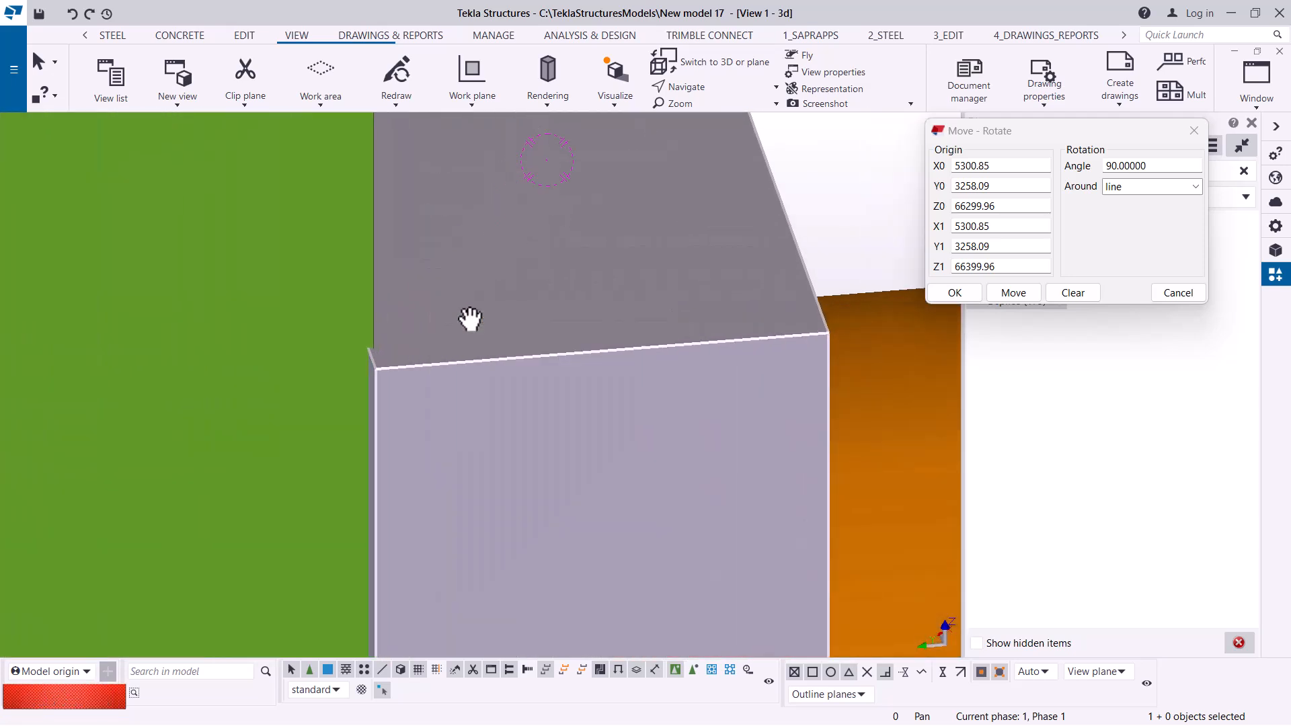
- Try to move the second splice plate linearly by dX 0, dY -1 and dZ 0 mm, and undo that move
right_click(516, 382)
mouse_move(613, 391)
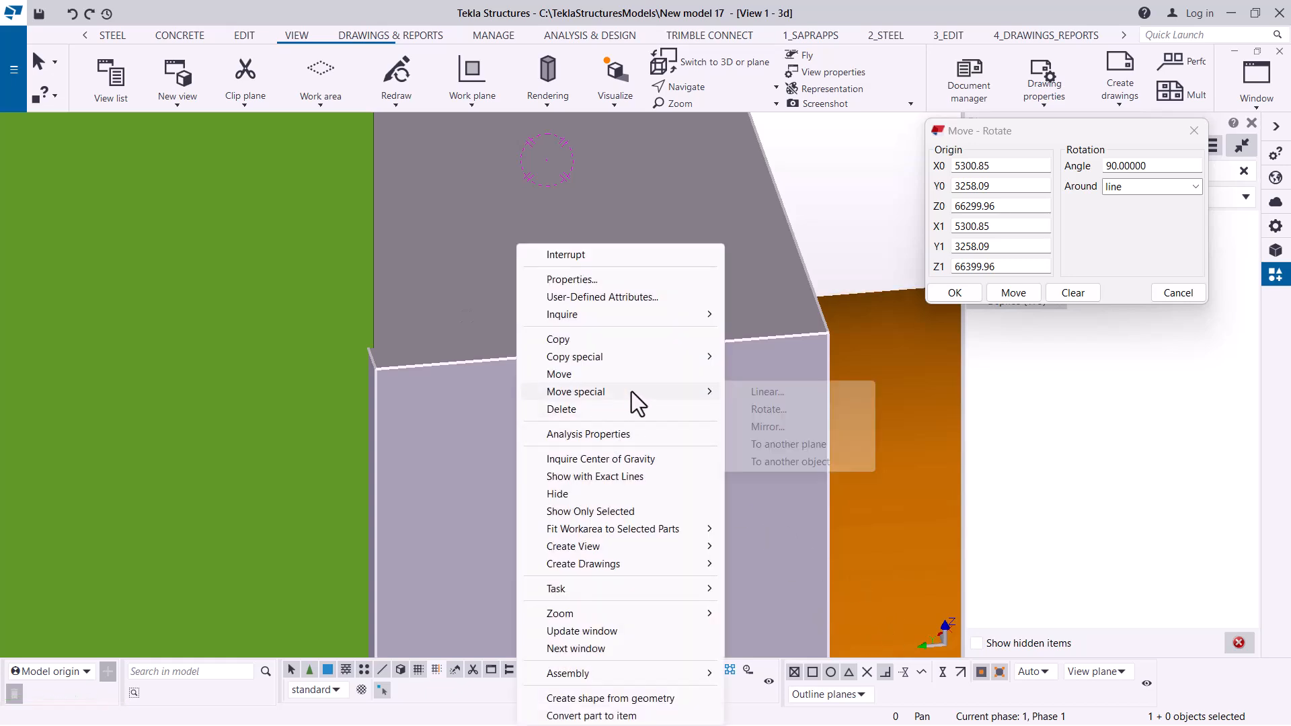
left_click(758, 394)
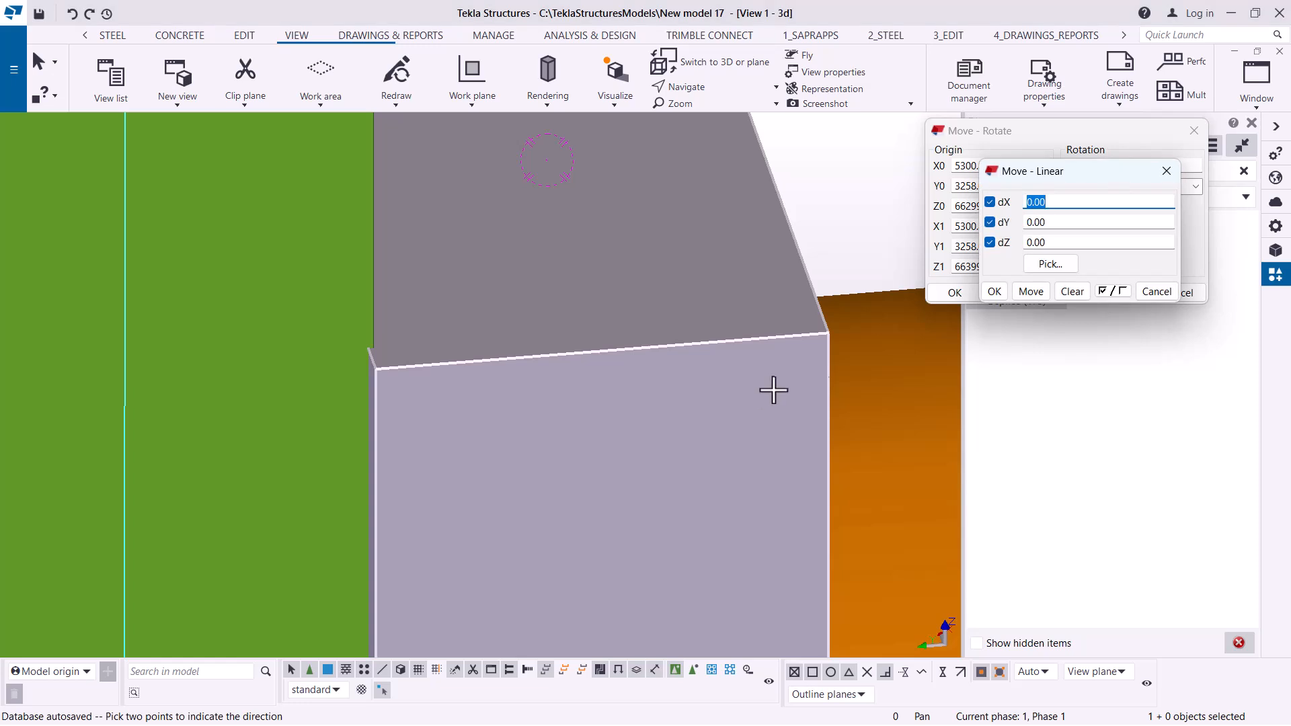
key("Tab")
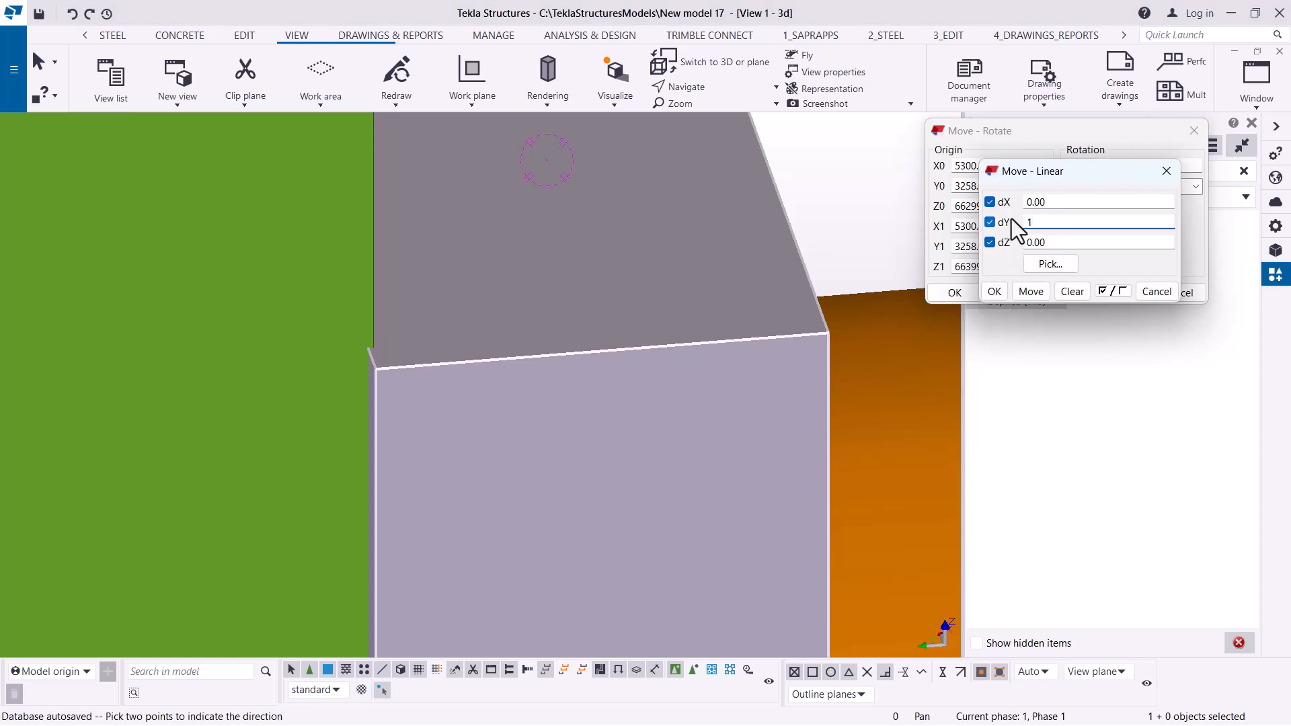
type("1")
type("-")
left_click(1031, 291)
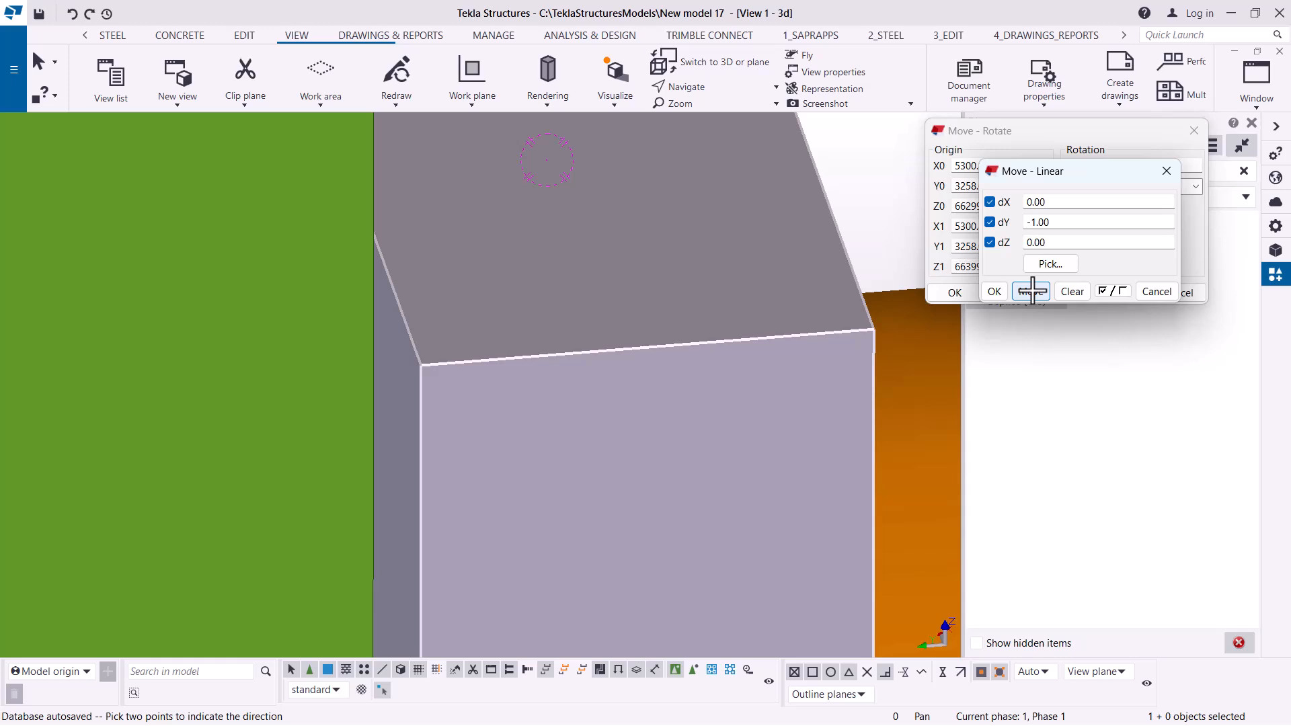
left_click(78, 15)
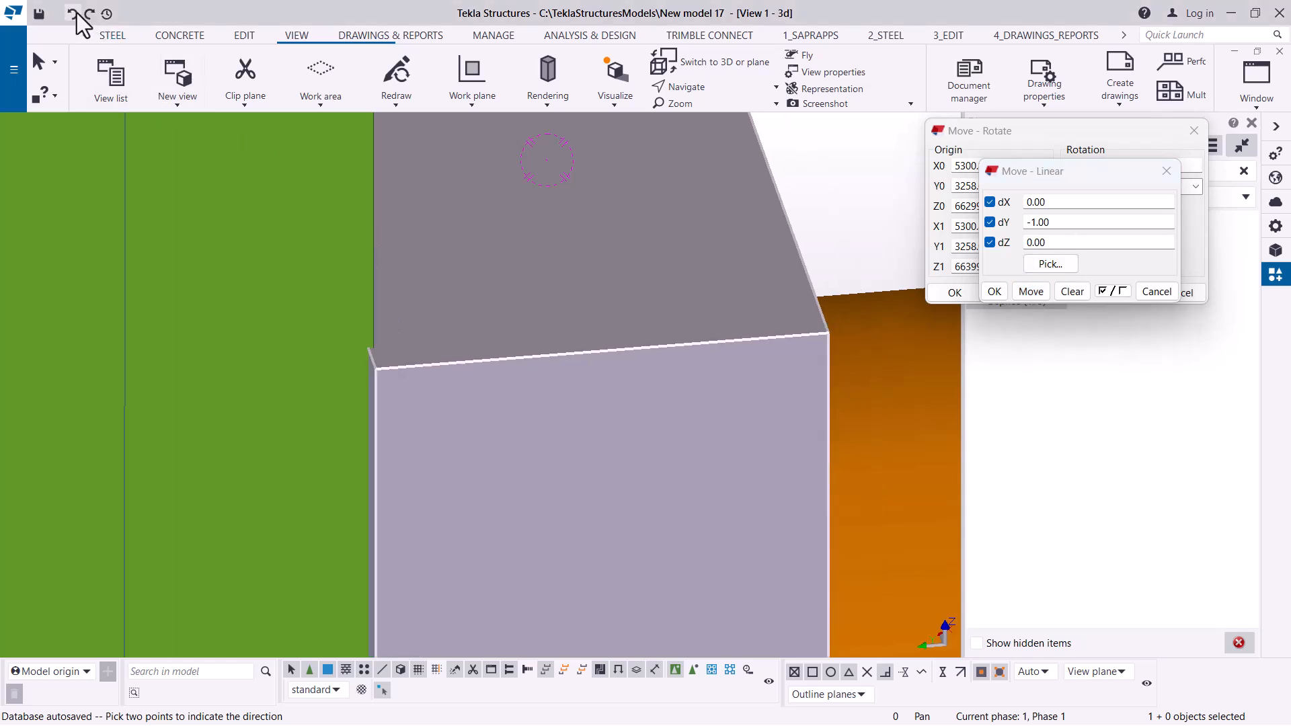
- Move the second splice plate linearly by dY -0.10 mm twice, away from the angle leg
double_click(1035, 224)
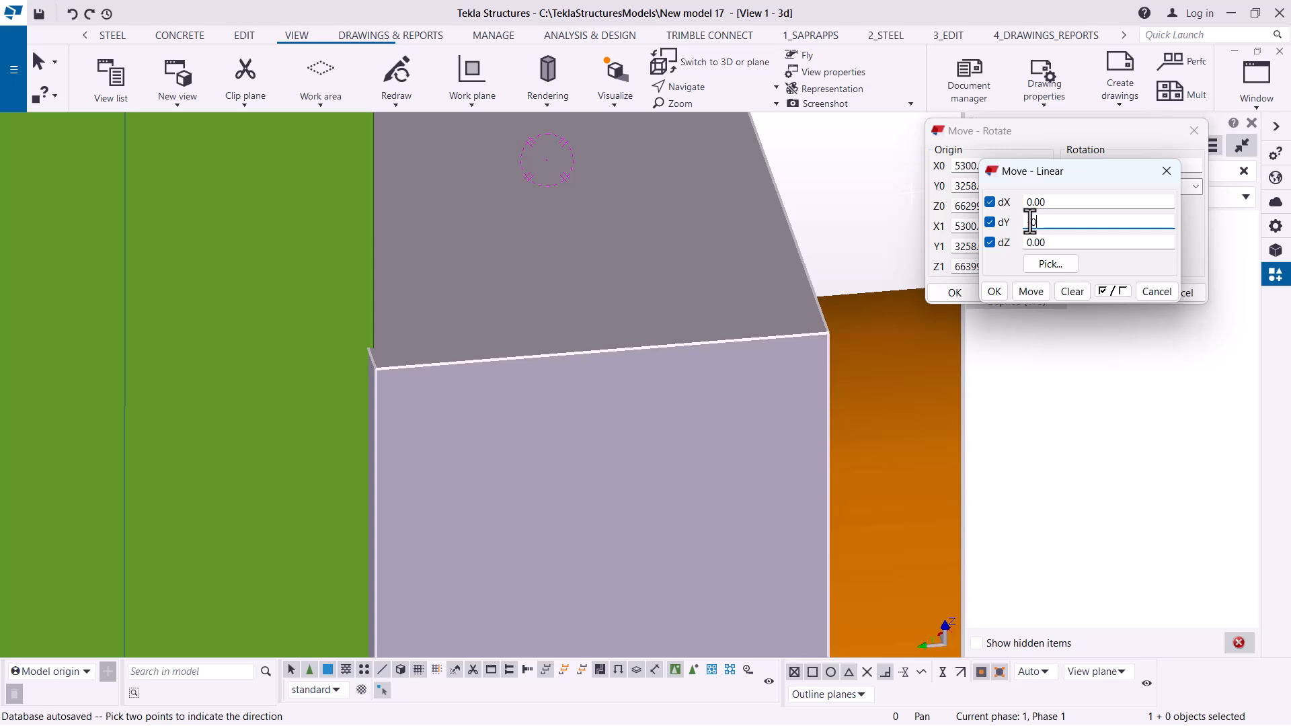
left_click(1030, 294)
left_click(1030, 295)
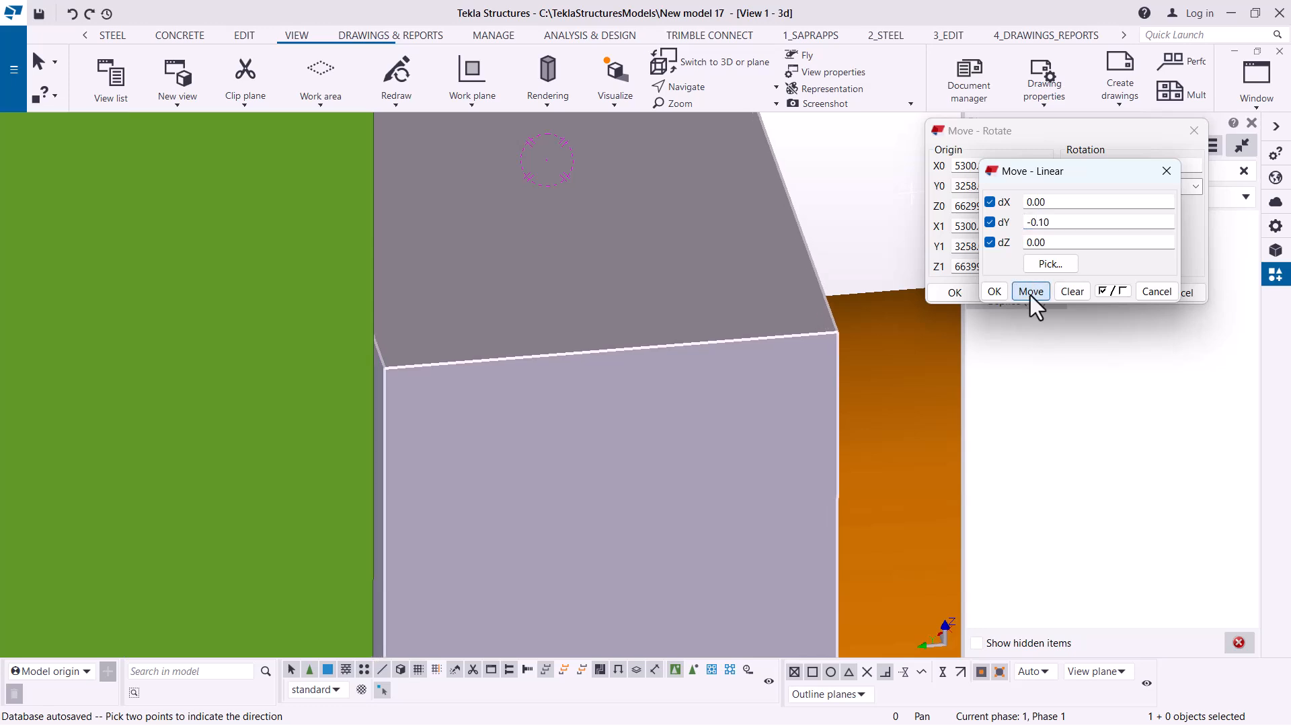
left_click(995, 293)
- Examine the splice from several sides to check how the plates, angle and bolts fit together
left_click(705, 89)
left_click(708, 108)
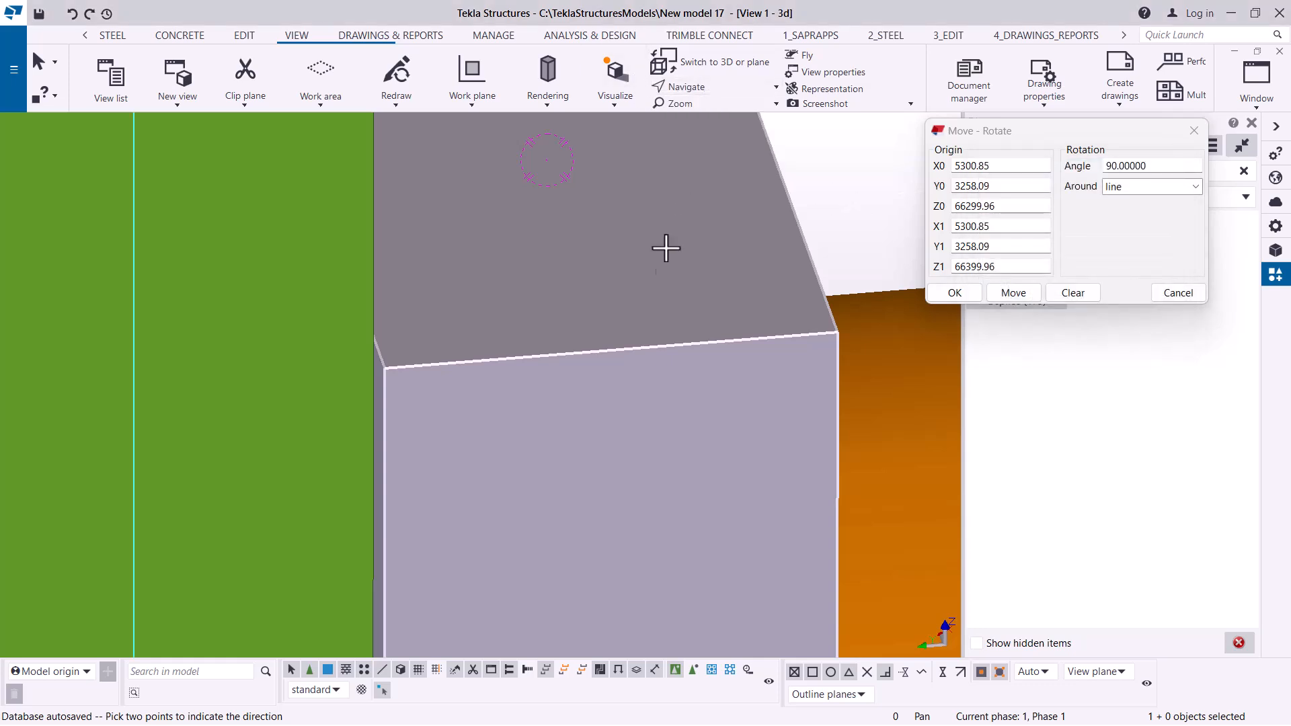
left_click(625, 284)
middle_click_drag(630, 282, 713, 334)
scroll(662, 348, "down", 3)
scroll(540, 357, "down", 5)
scroll(626, 444, "down", 4)
scroll(673, 455, "up", 10)
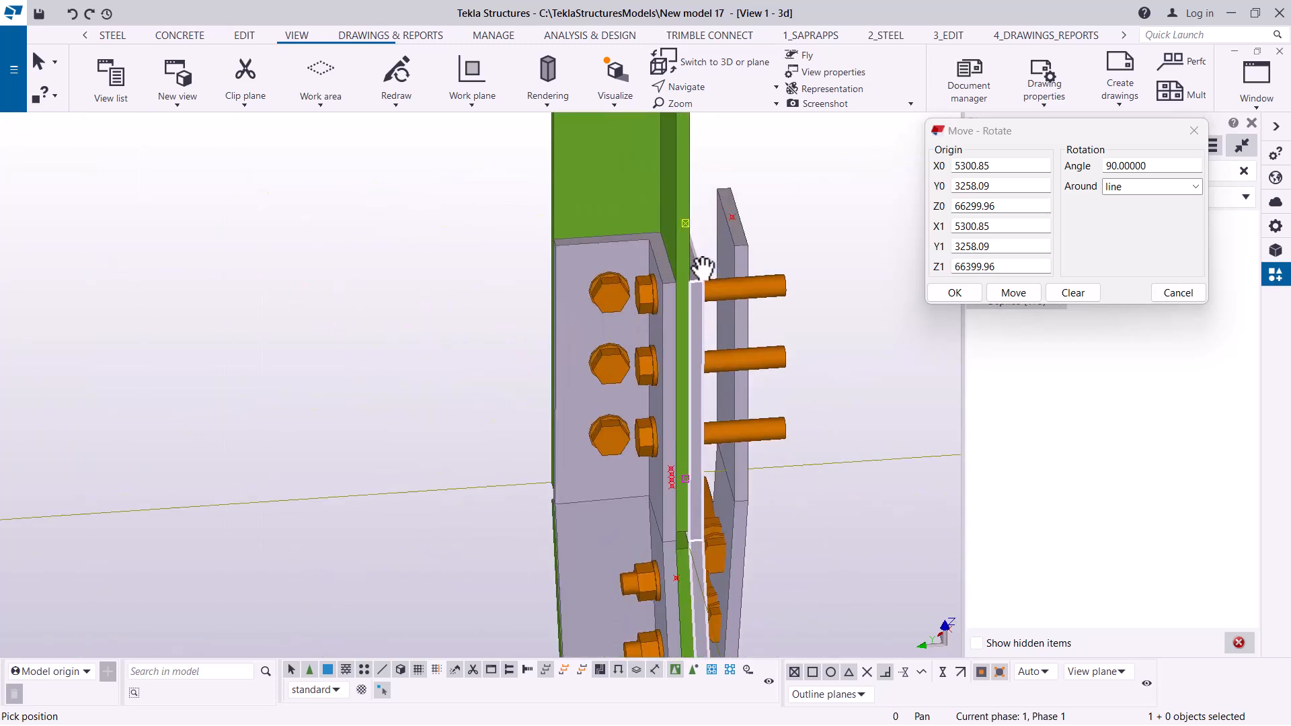
scroll(702, 268, "up", 5)
left_click(699, 88)
left_click(711, 112)
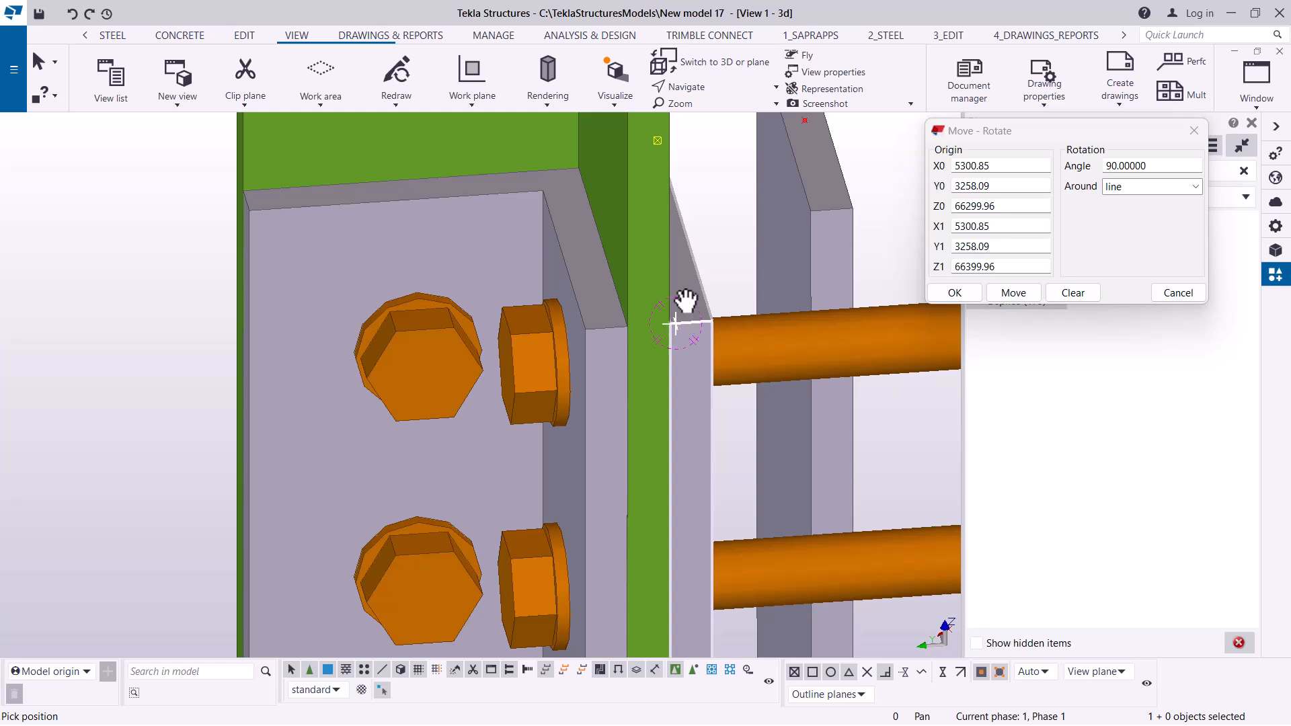
left_click_drag(671, 325, 435, 323)
scroll(632, 356, "up", 7)
scroll(626, 383, "down", 2)
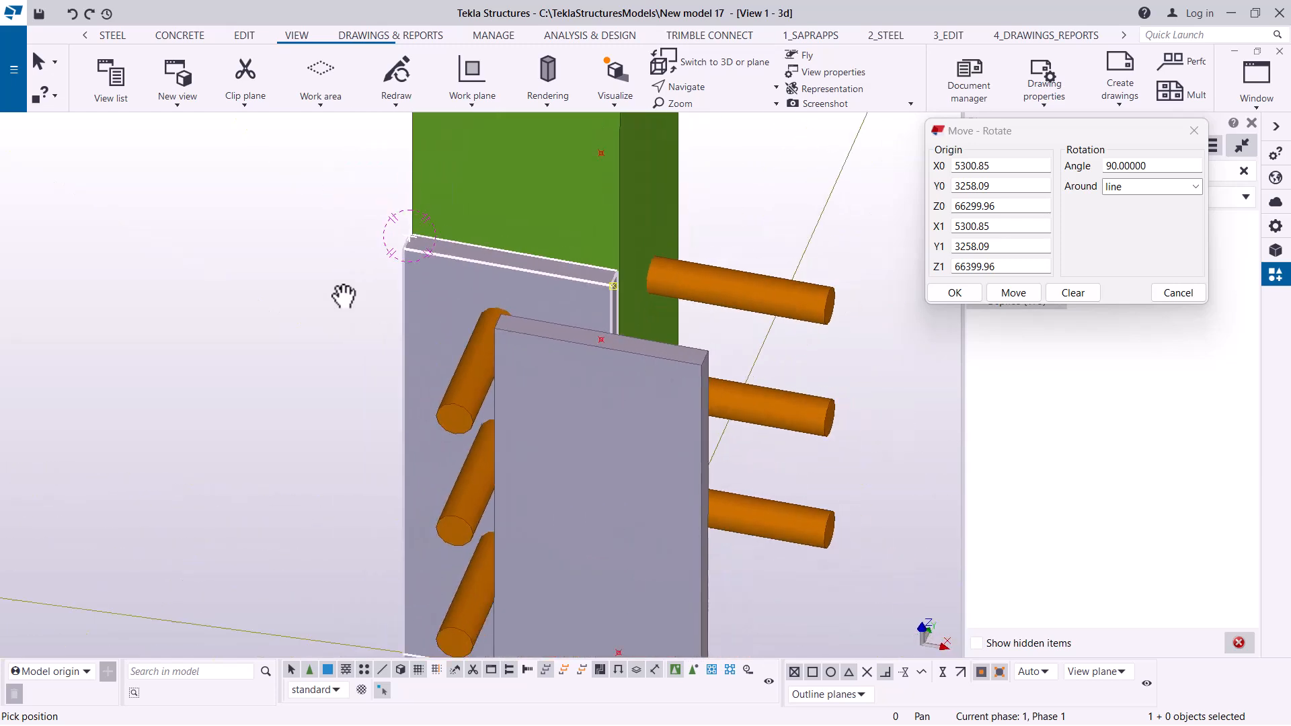
right_click(261, 276)
left_click(302, 286)
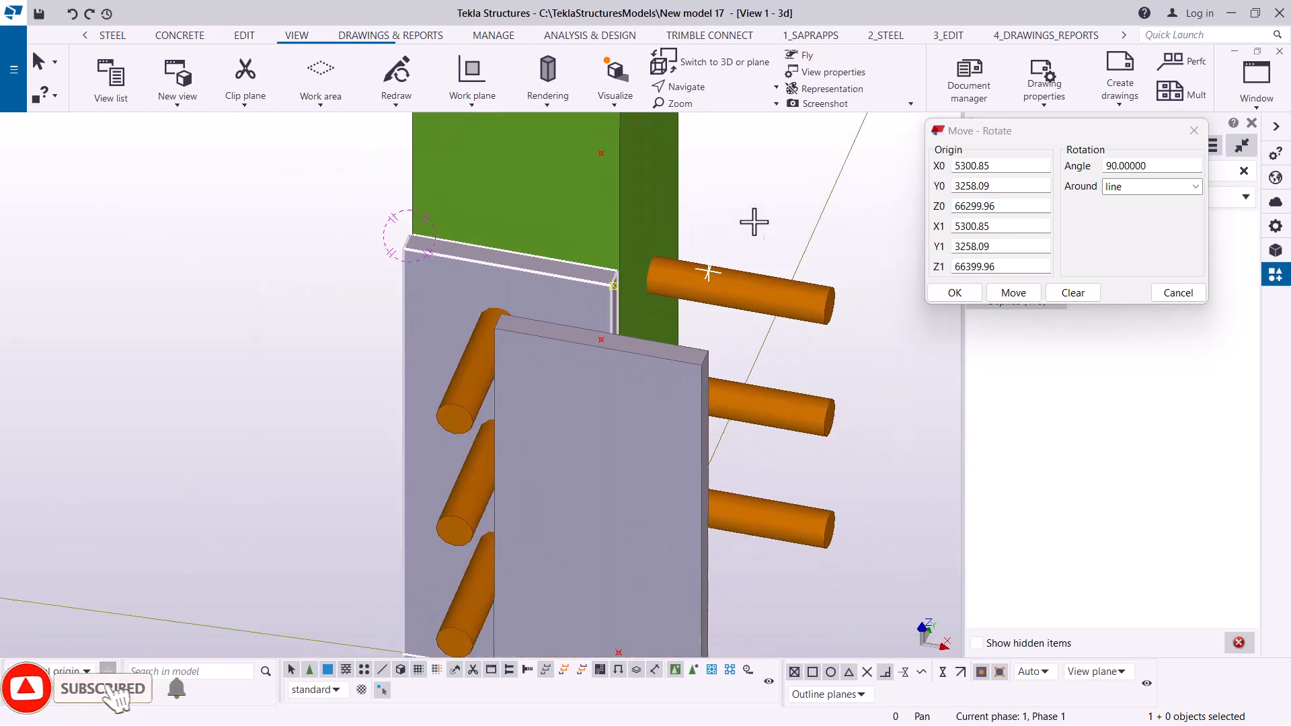
- Rotate the front splice plate by -90 degrees around the vertical line through the two reference points above the plate
right_click(765, 202)
left_click(802, 209)
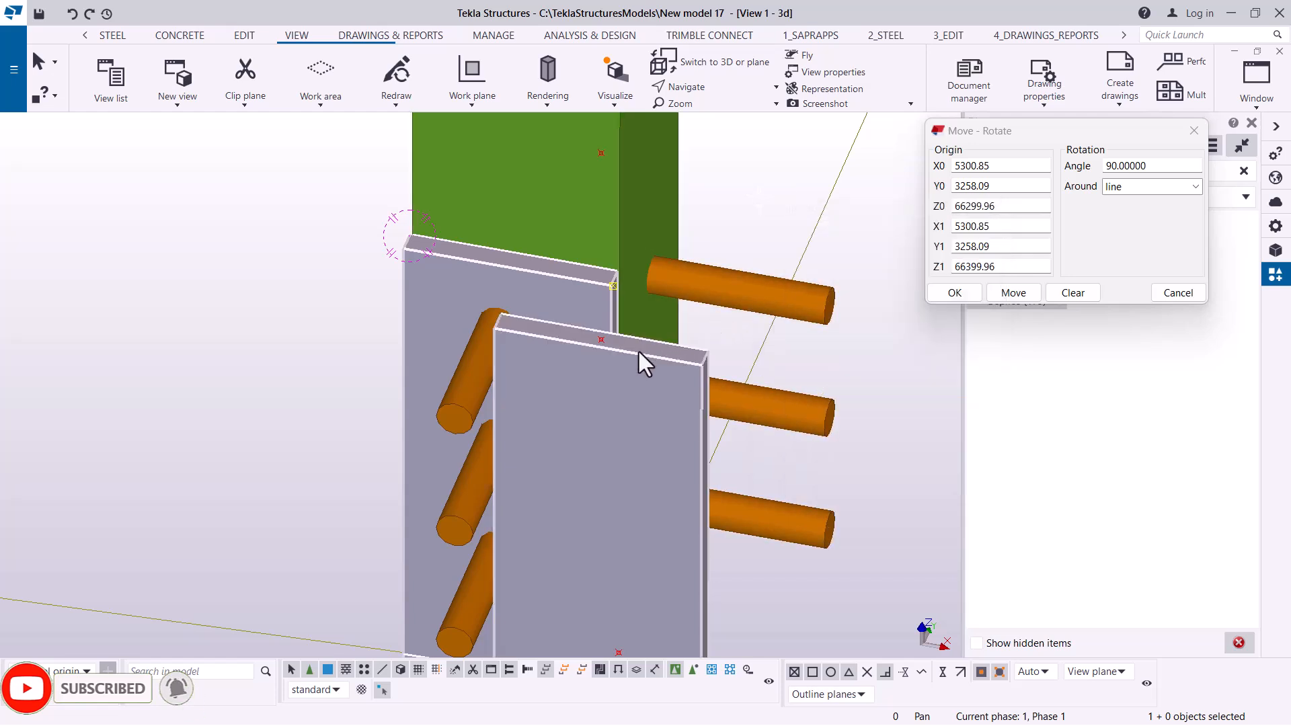
left_click(614, 447)
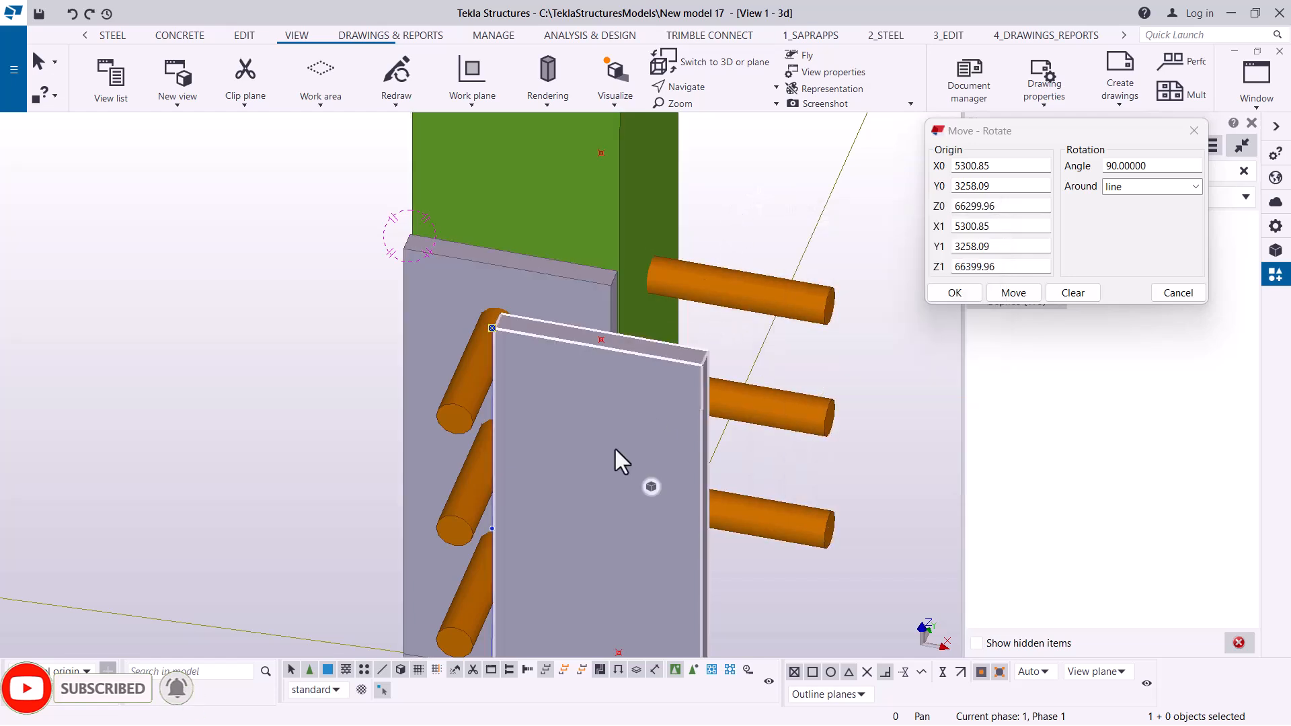
right_click(615, 449)
mouse_move(699, 393)
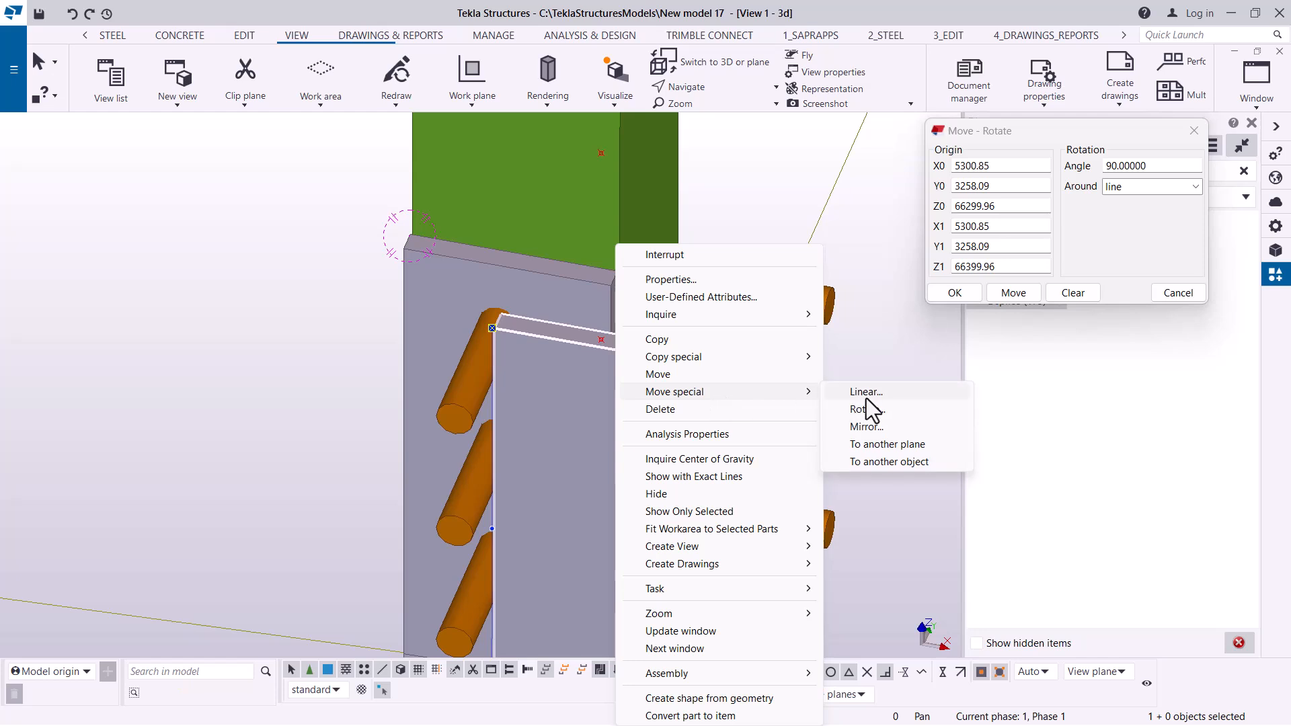
left_click(868, 410)
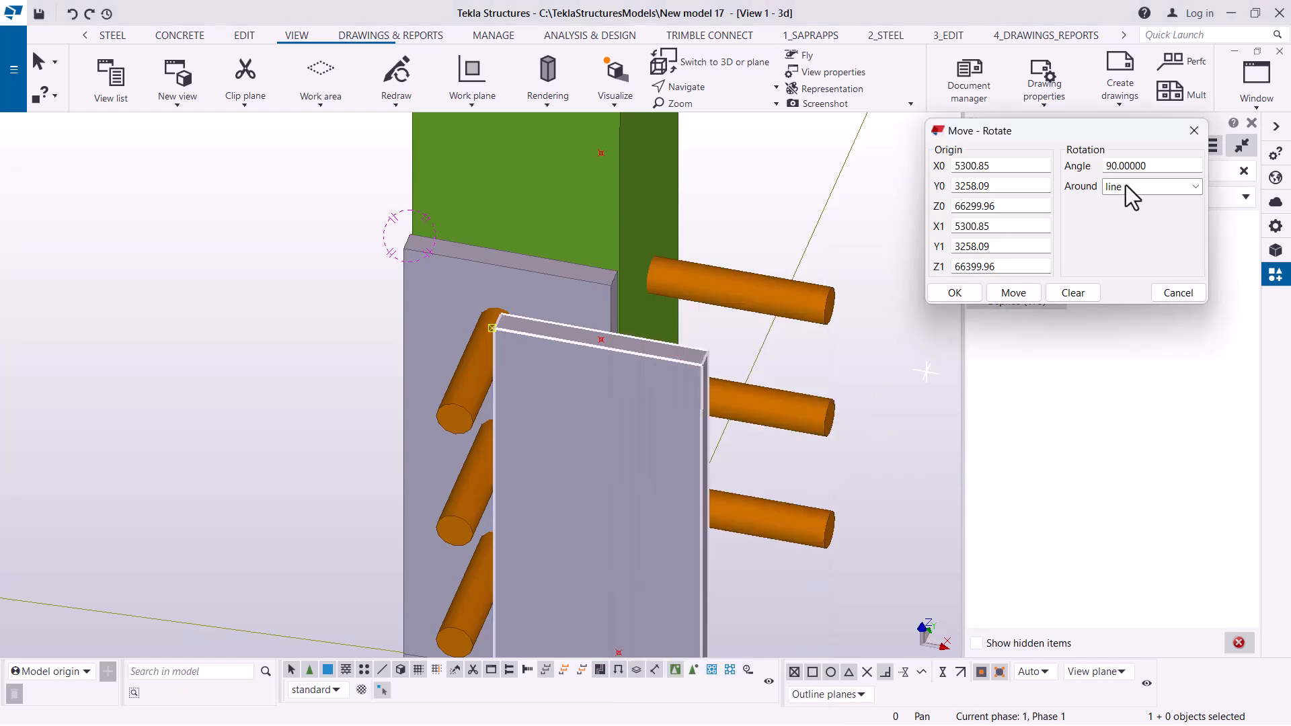
left_click(601, 341)
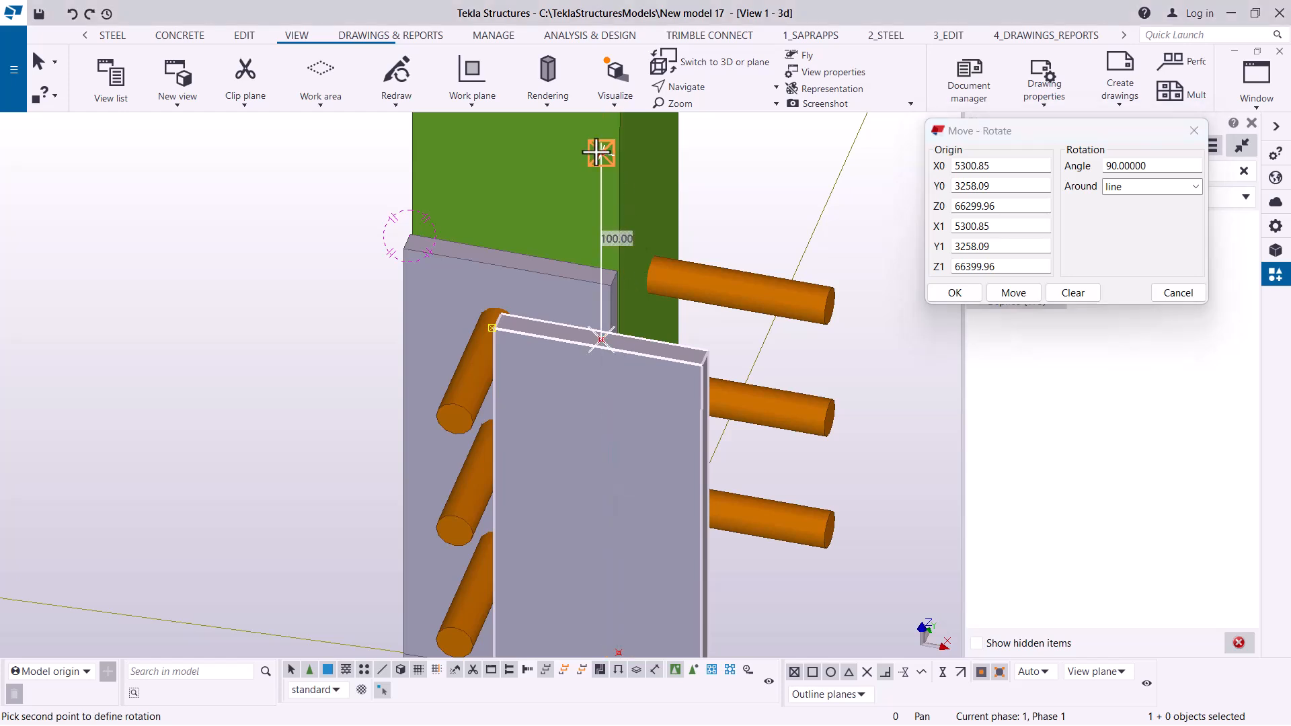
left_click(600, 152)
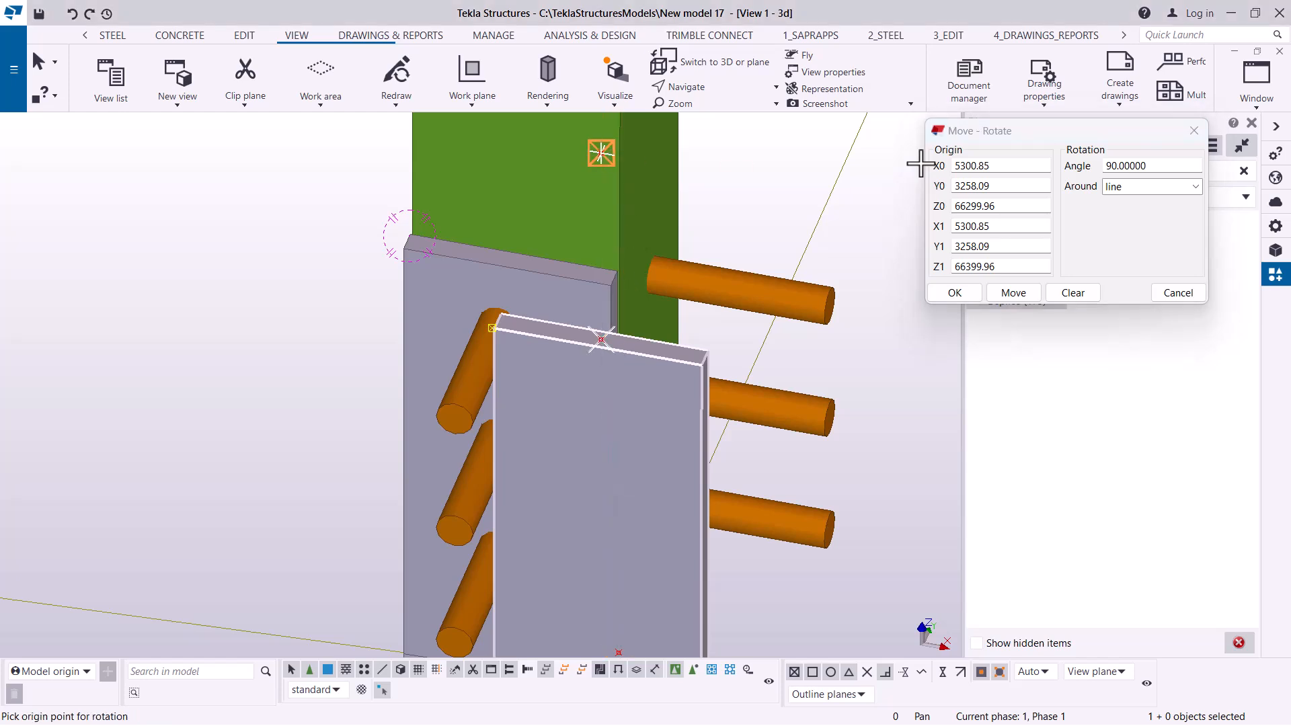
left_click(1105, 166)
type("-")
left_click(1019, 297)
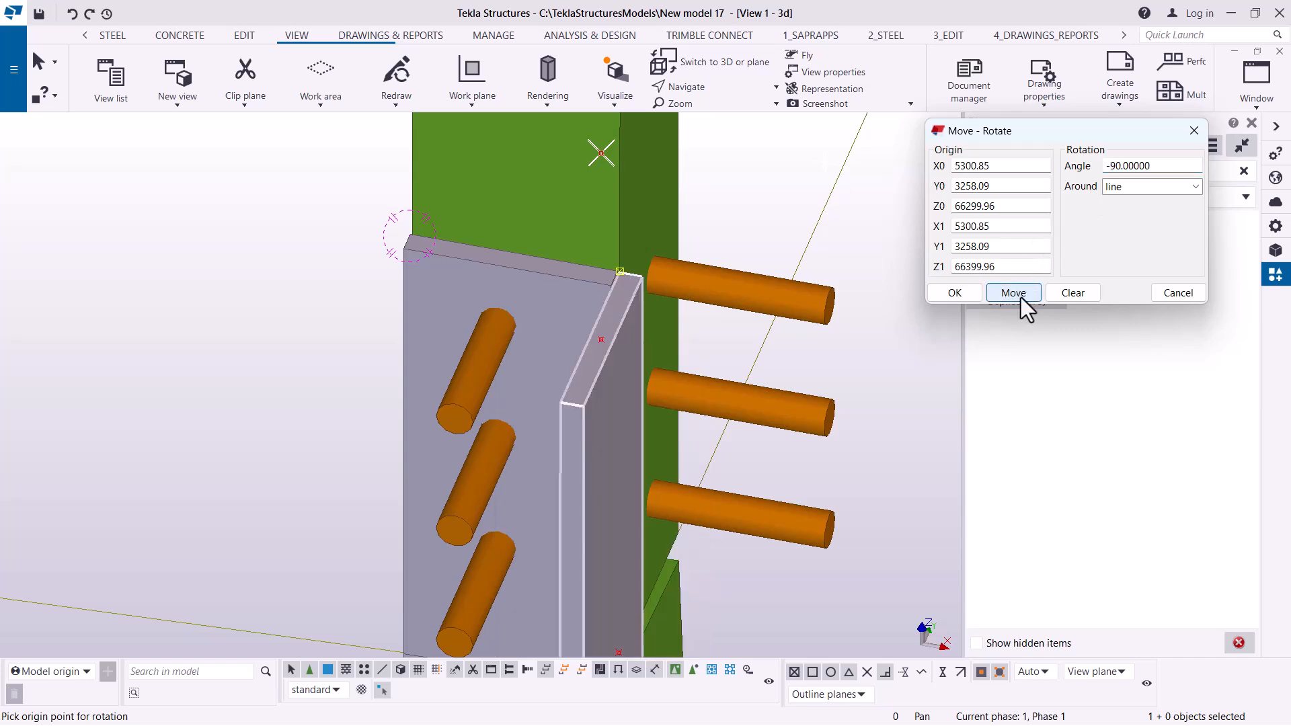
right_click(760, 211)
left_click(807, 220)
- Move the rotated splice plate from its front top corner to the other plate's rear top corner at the angle's heel
scroll(555, 375, "up", 3)
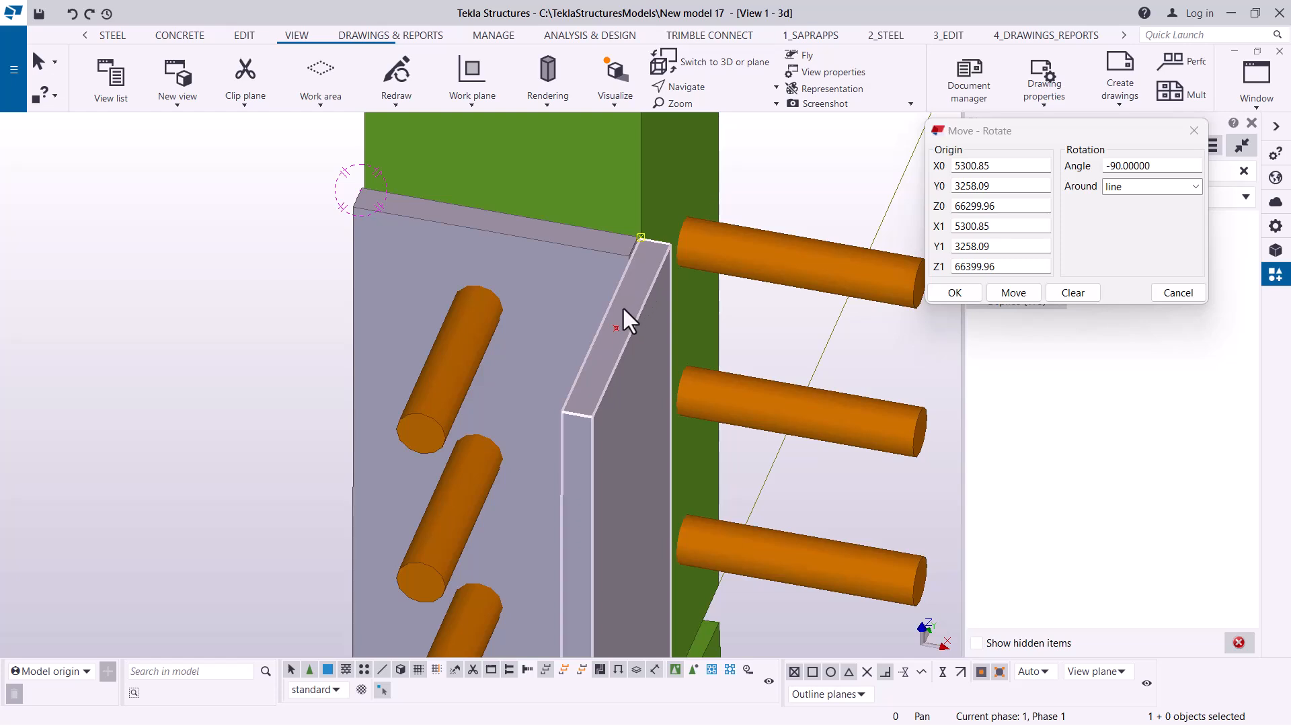
scroll(623, 251, "down", 3)
scroll(622, 292, "up", 3)
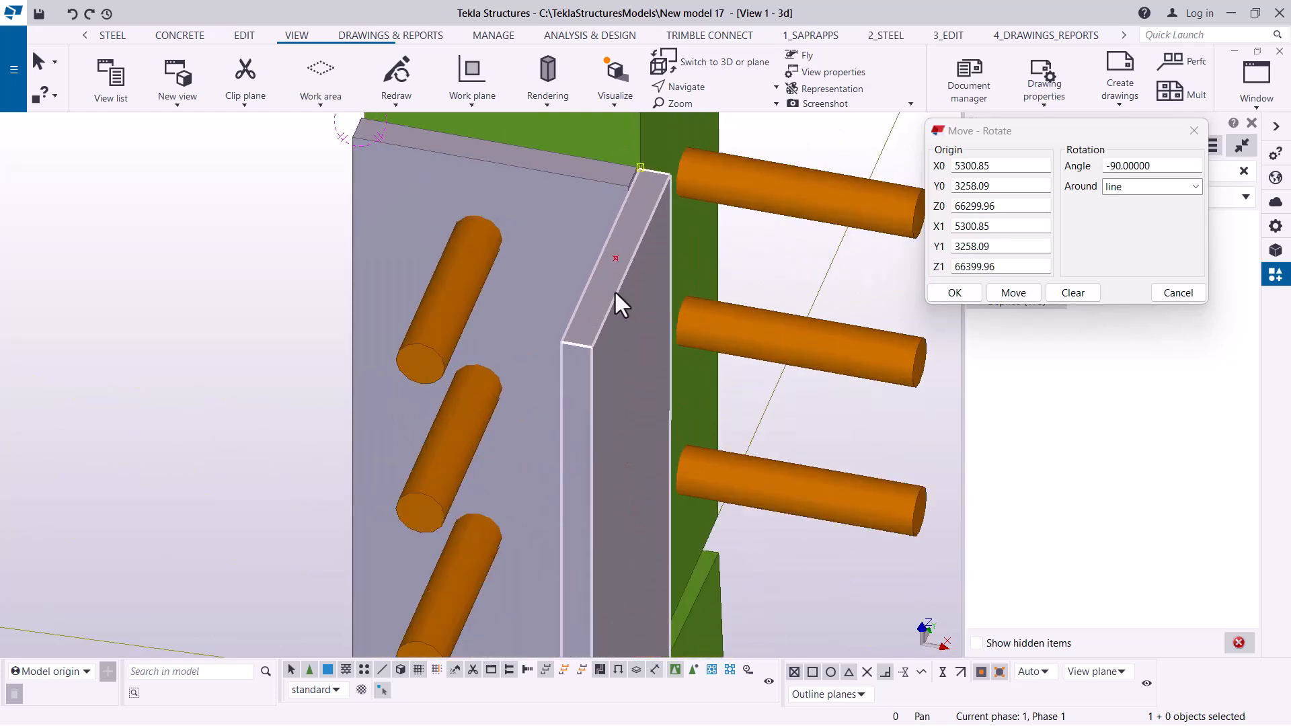
right_click(610, 284)
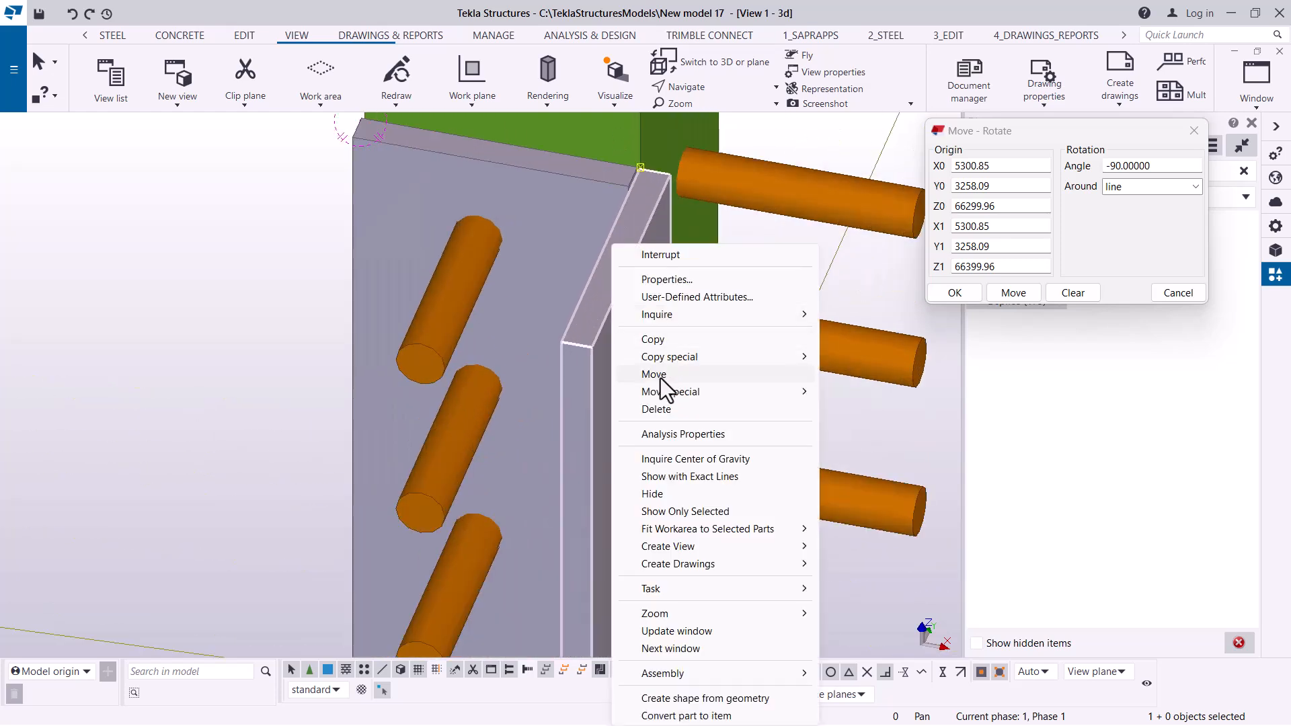
left_click(669, 374)
left_click(563, 342)
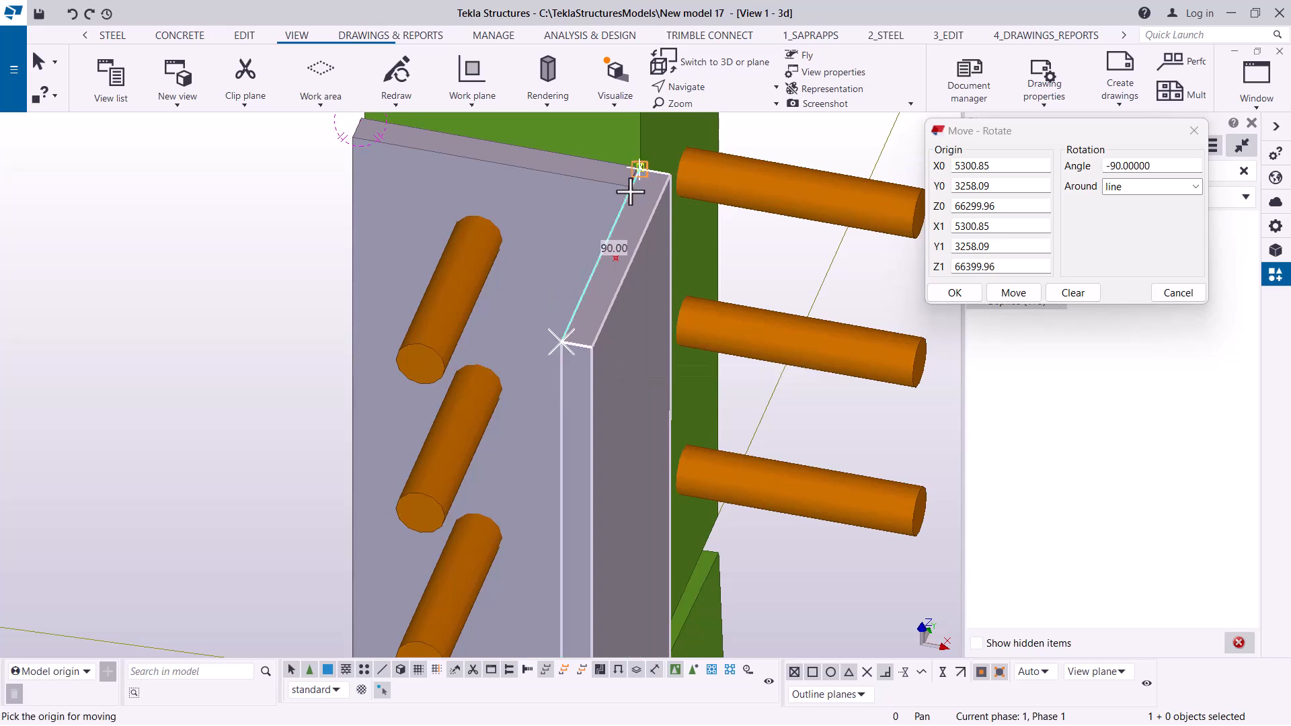
scroll(638, 170, "up", 3)
scroll(648, 148, "up", 4)
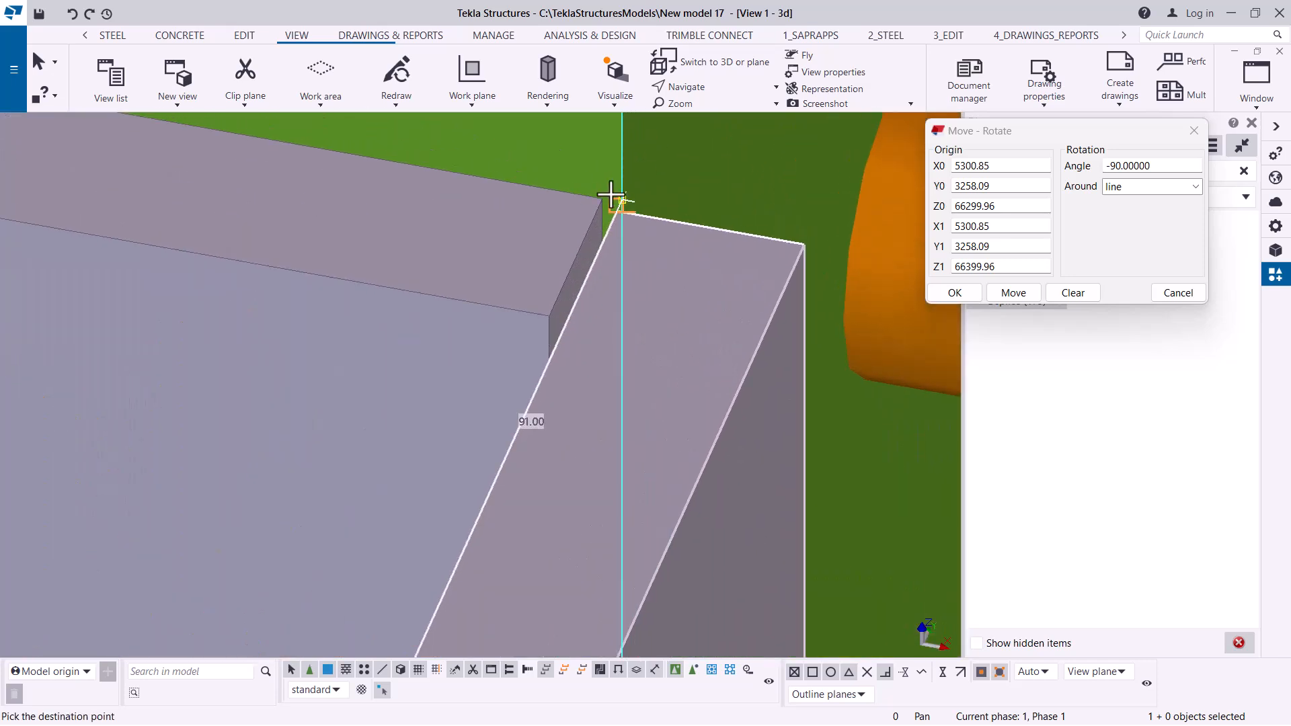
left_click(629, 205)
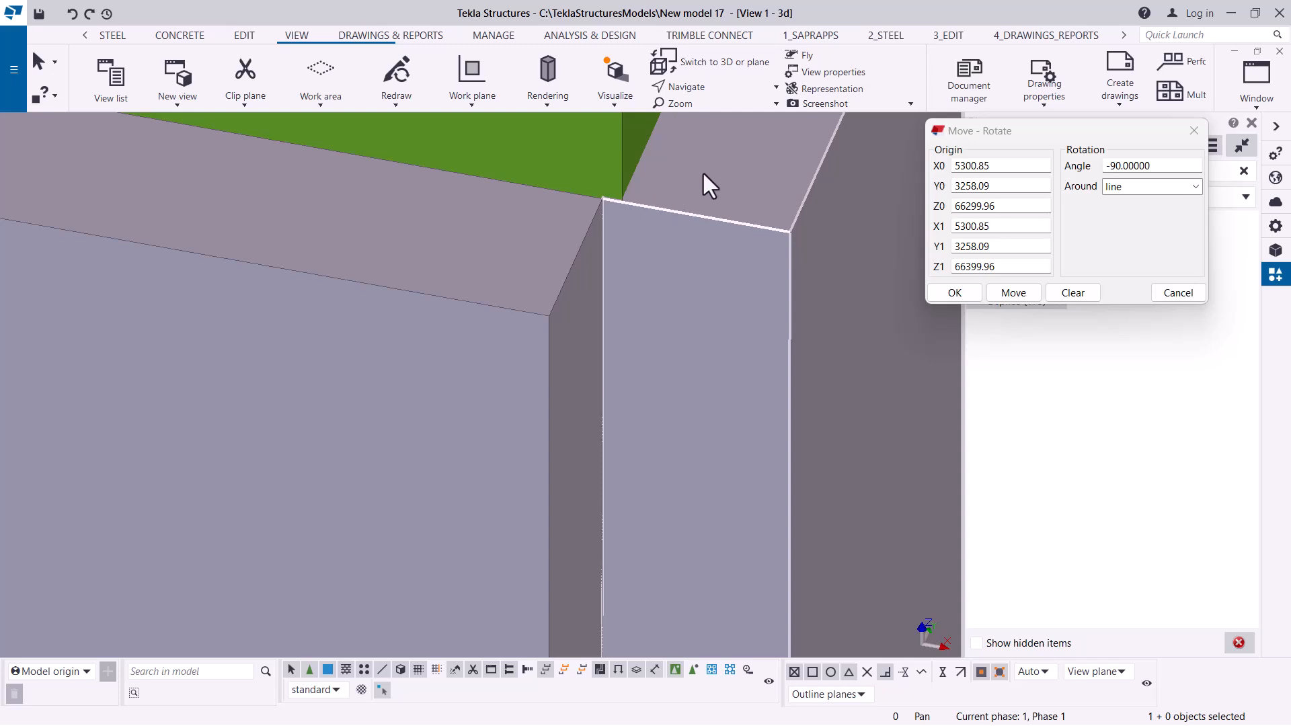
- Move the rotated splice plate linearly by dX 0.10 mm eleven times, away from the other plate's edge
scroll(645, 181, "up", 4)
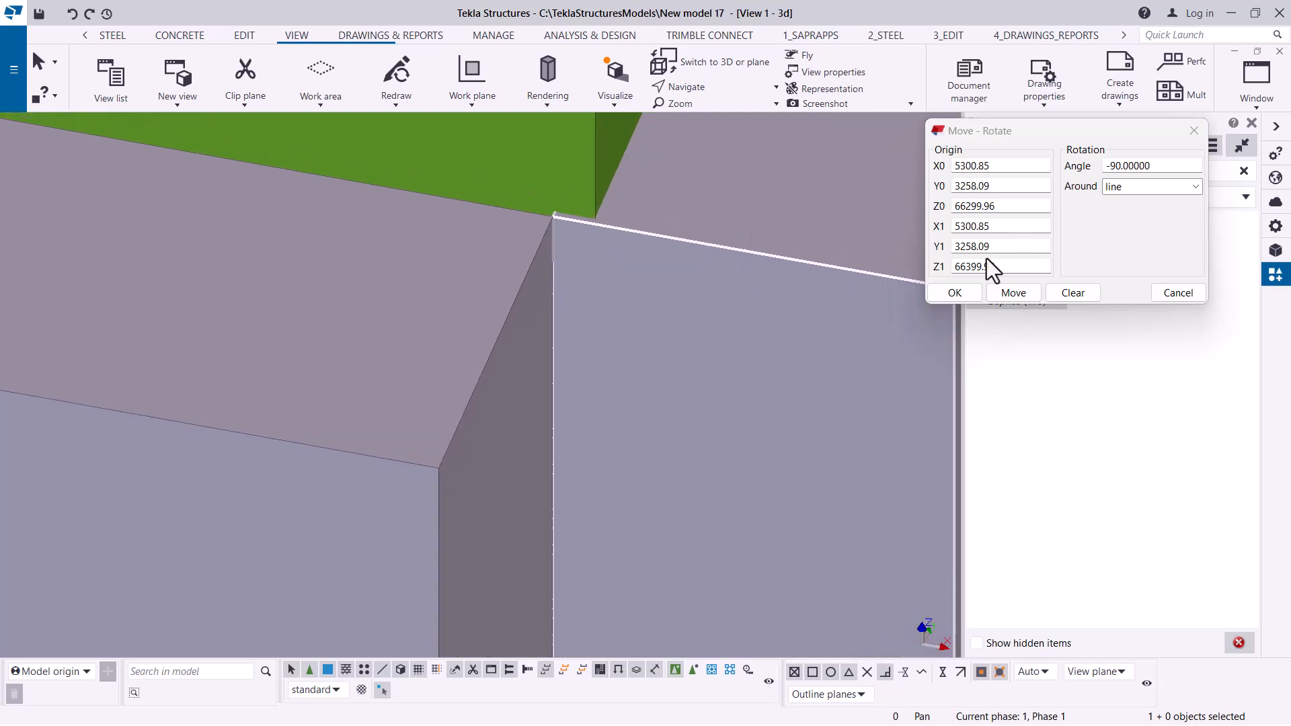
scroll(452, 320, "down", 2)
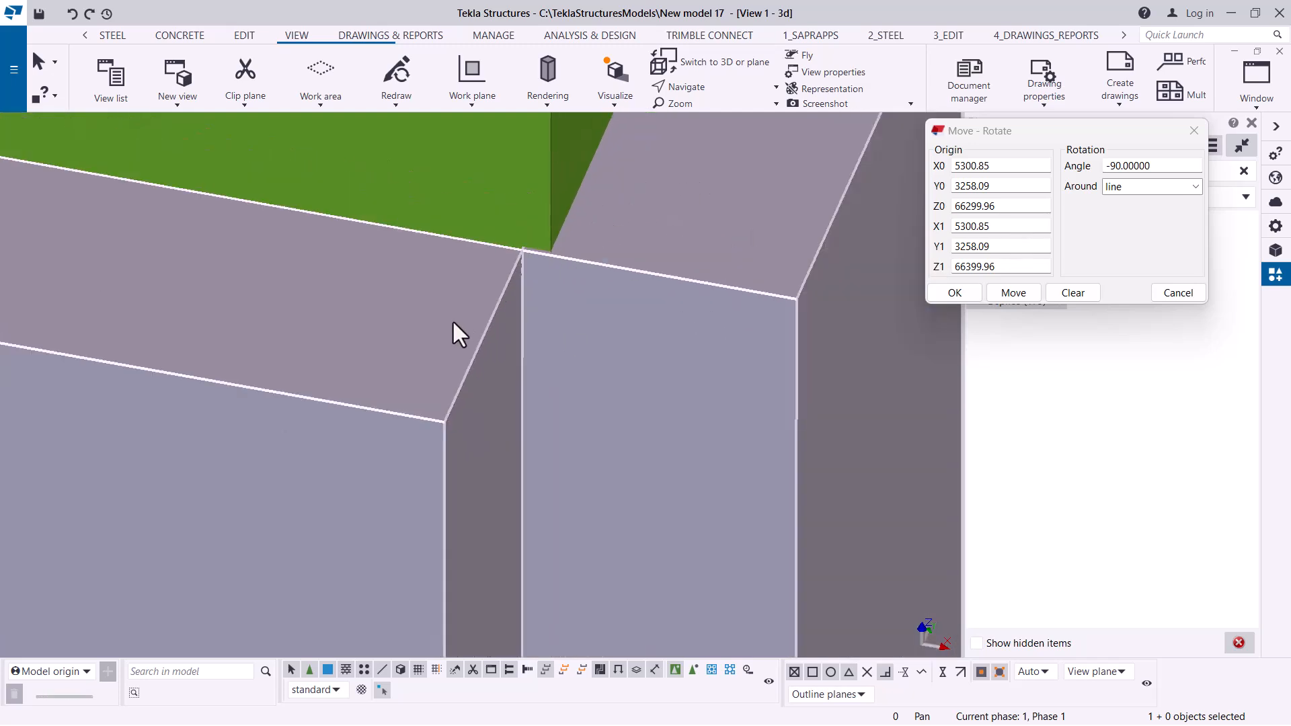
right_click(668, 317)
mouse_move(743, 392)
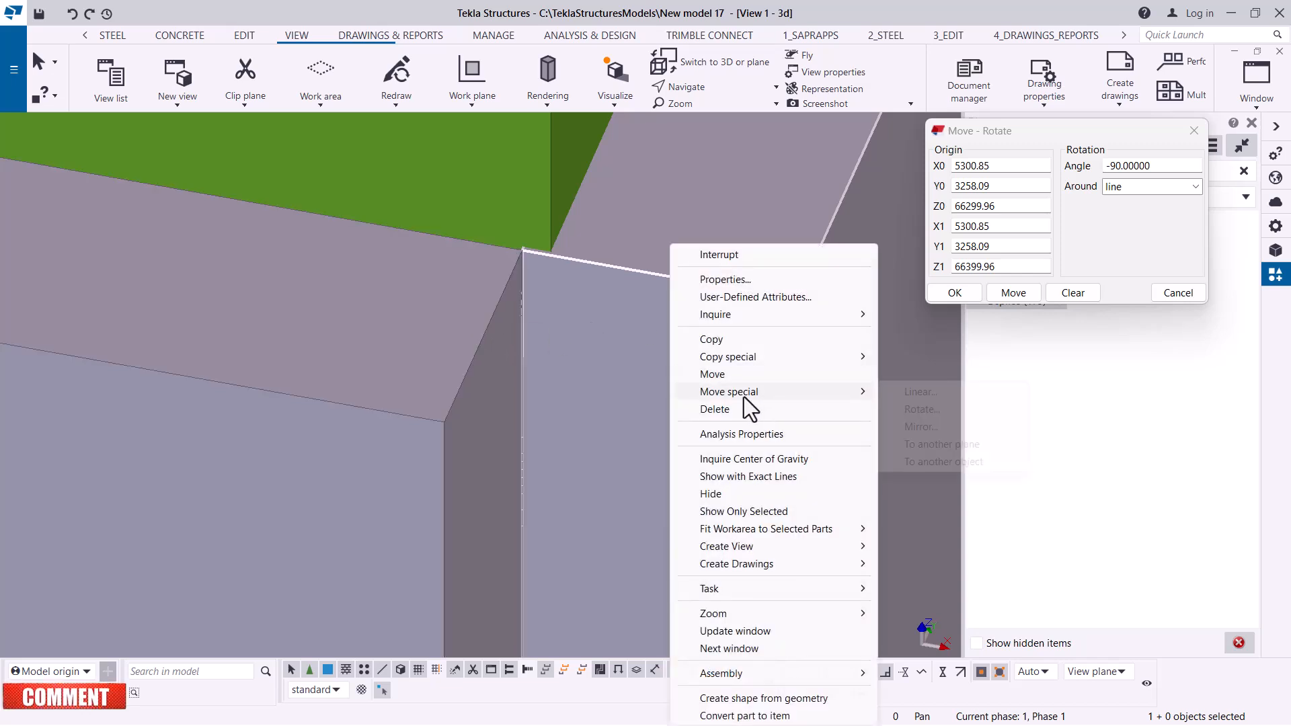
left_click(930, 394)
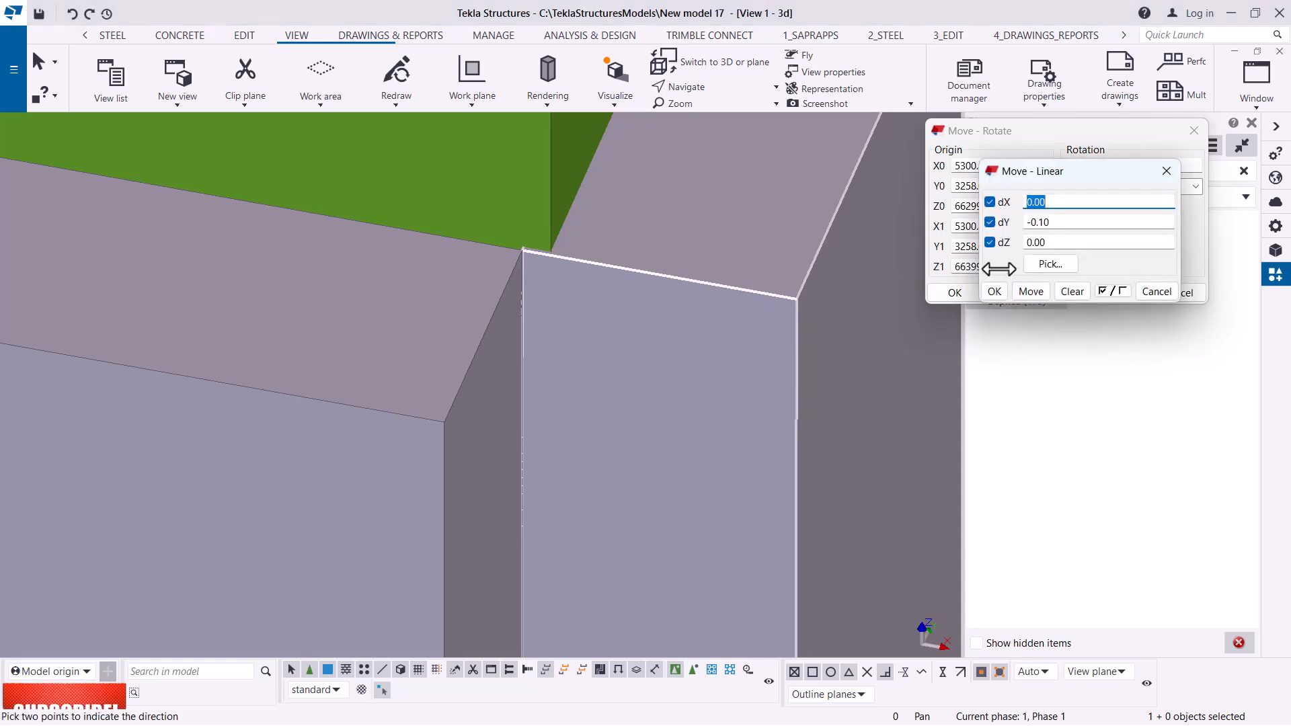
left_click(1072, 291)
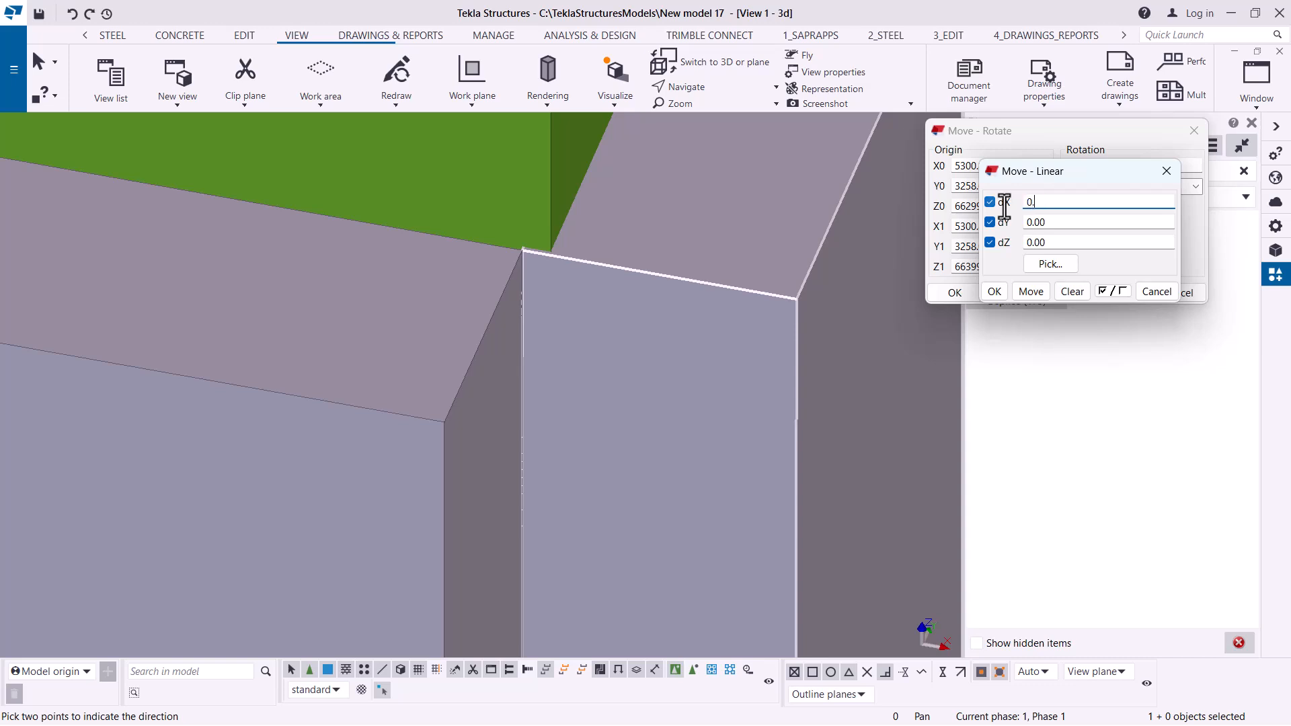
left_click(1034, 291)
left_click(1035, 293)
left_click(1035, 293)
left_click(1035, 293)
left_click(1035, 293)
left_click(1035, 293)
left_click(1035, 293)
left_click(1035, 293)
left_click(1035, 293)
left_click(1035, 293)
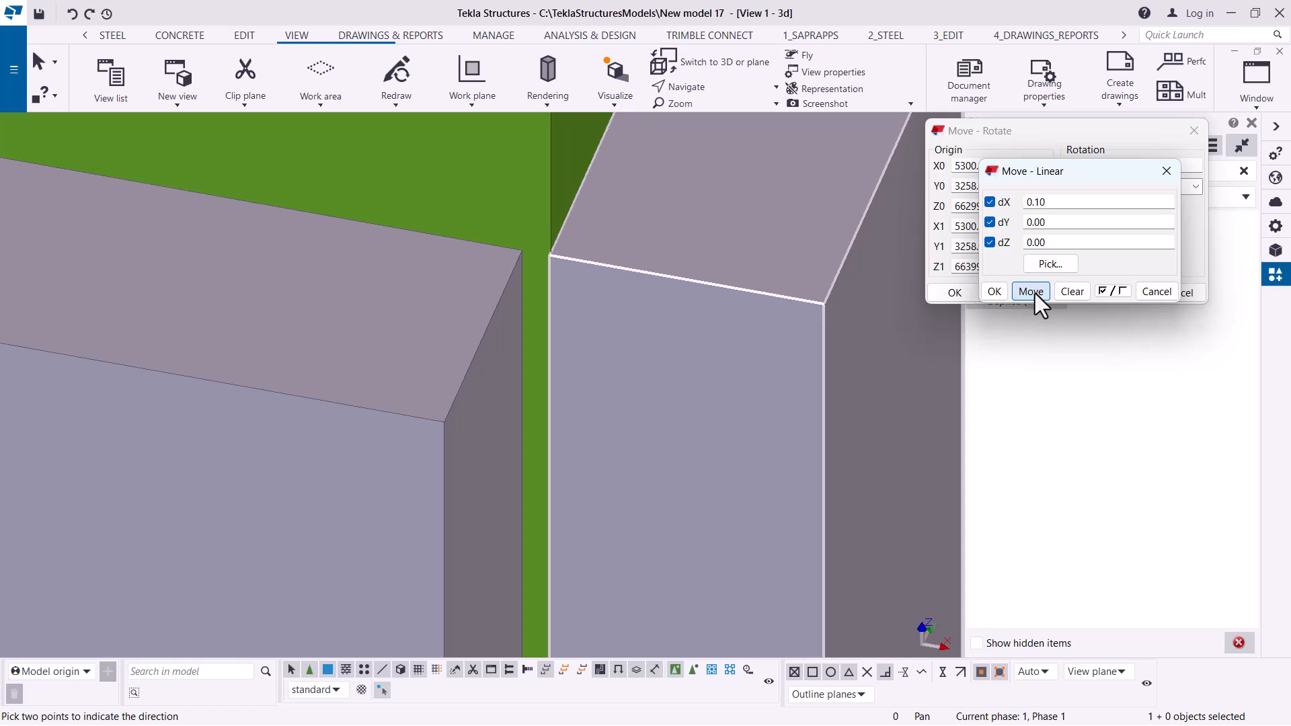
left_click(1035, 293)
left_click(994, 292)
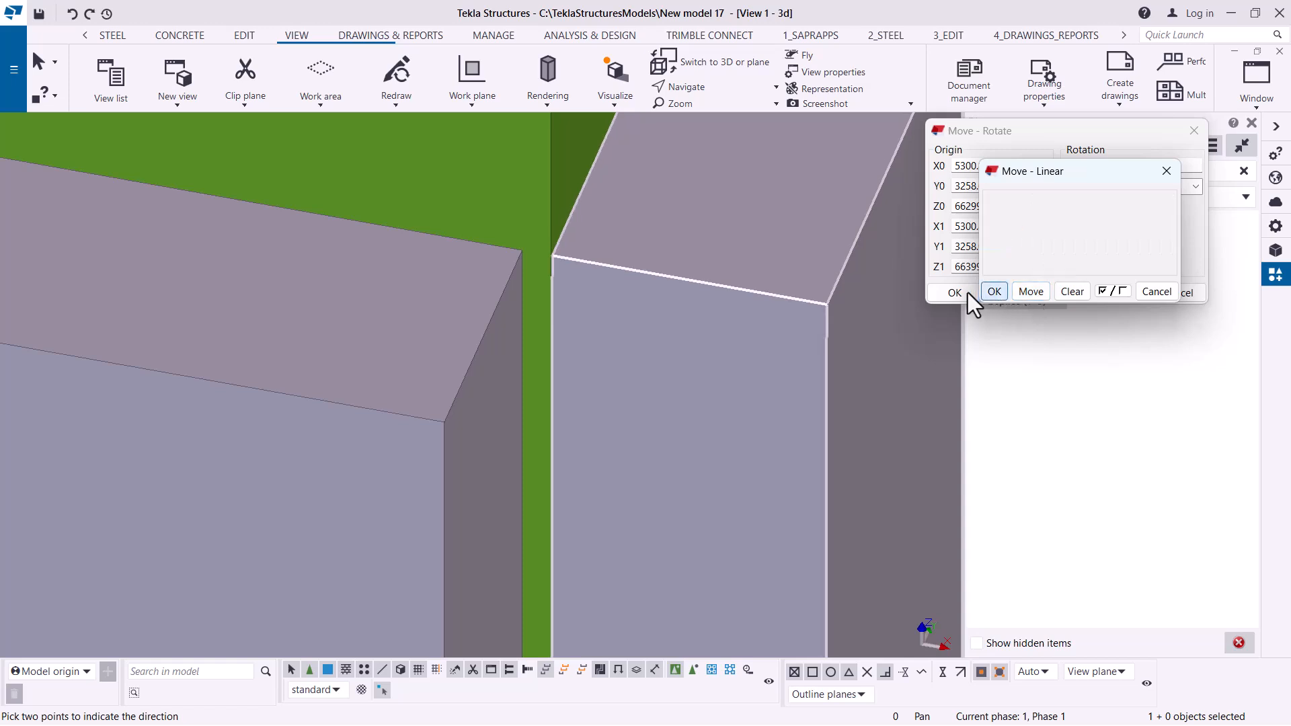
left_click(954, 293)
- Move the same splice plate linearly by dX 0, dY 1 and dZ 0 mm
scroll(537, 387, "down", 5)
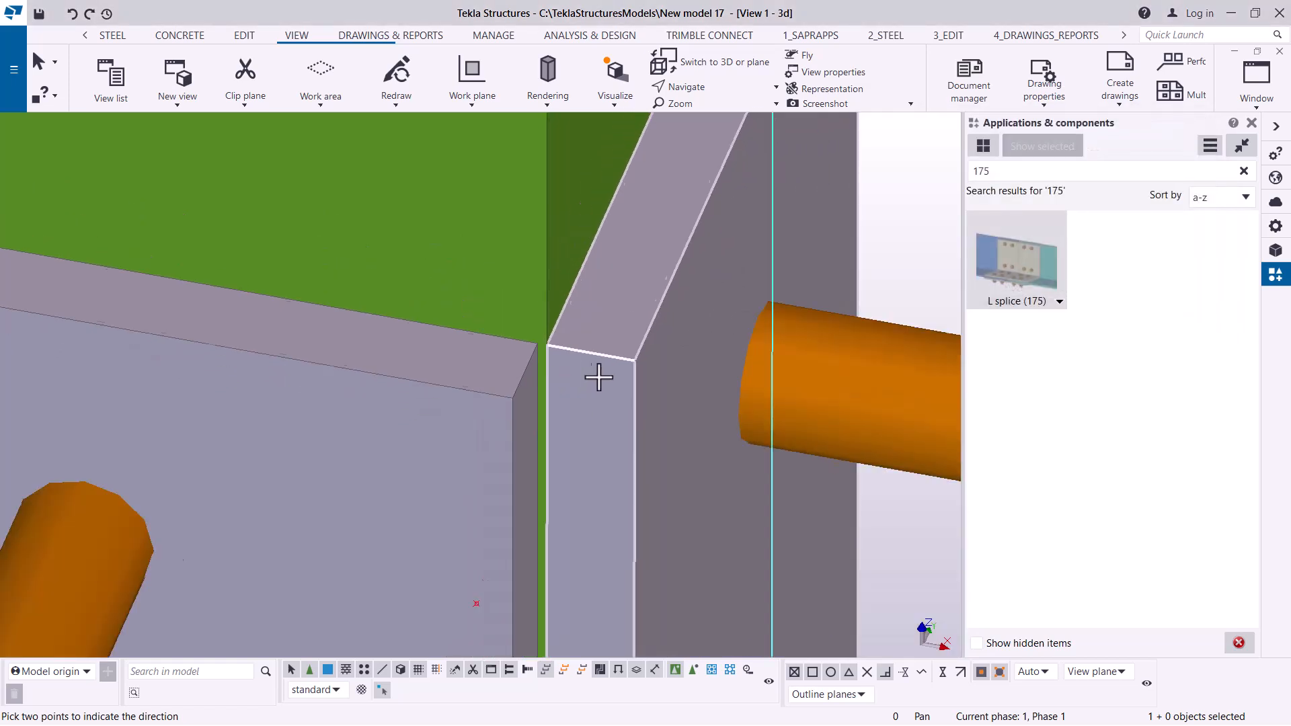
scroll(571, 366, "up", 3)
scroll(551, 355, "up", 3)
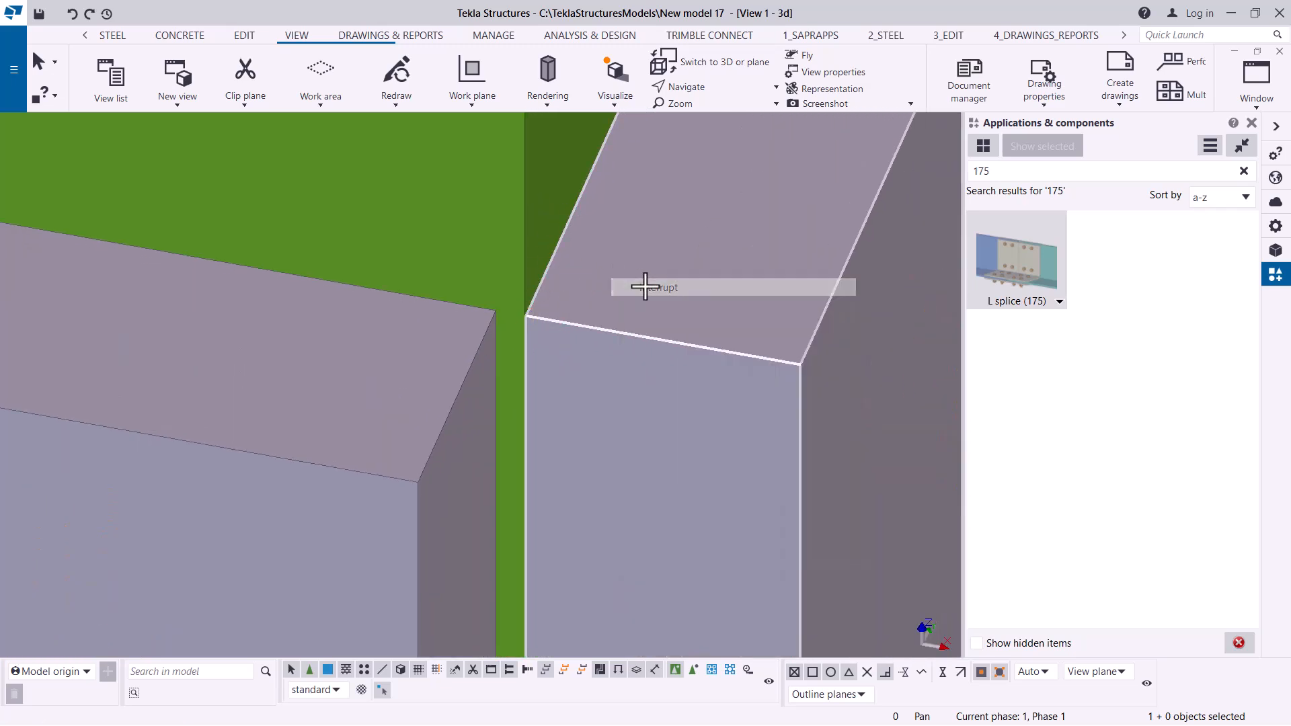
left_click(710, 91)
left_click(683, 176)
left_click_drag(655, 285, 531, 262)
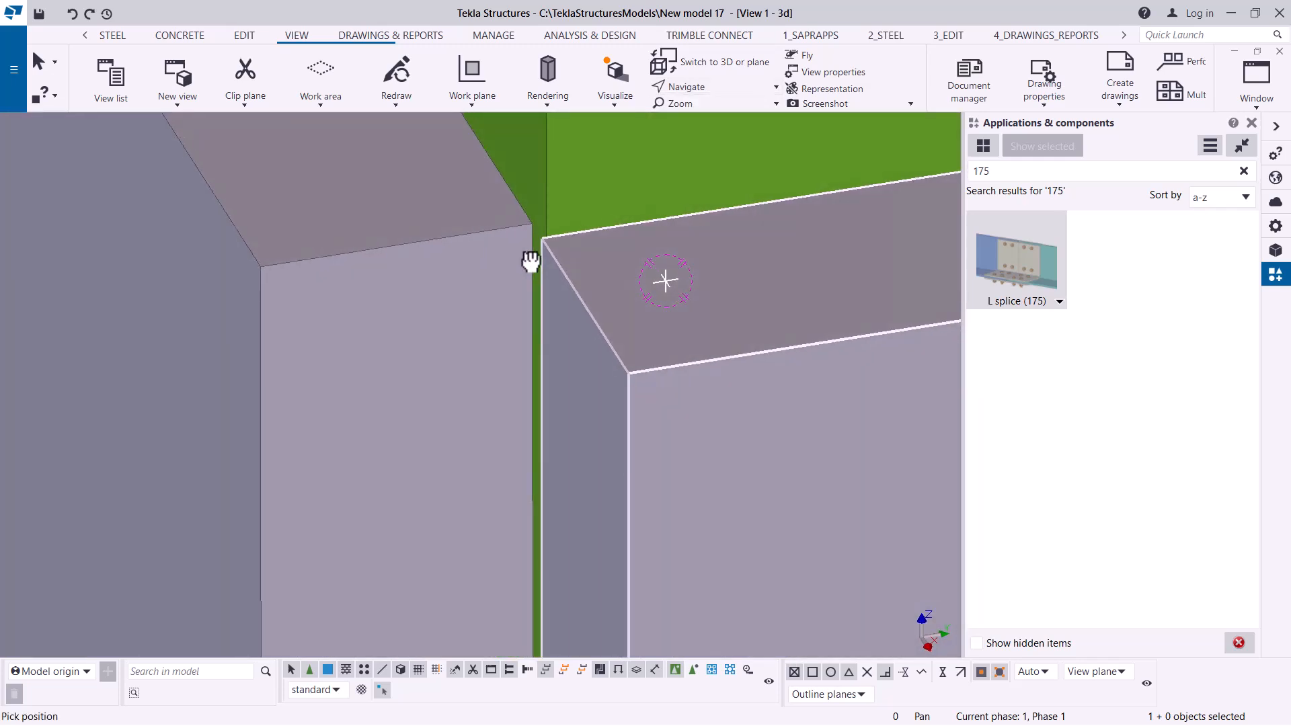
right_click(735, 253)
left_click(787, 262)
right_click(692, 275)
mouse_move(780, 390)
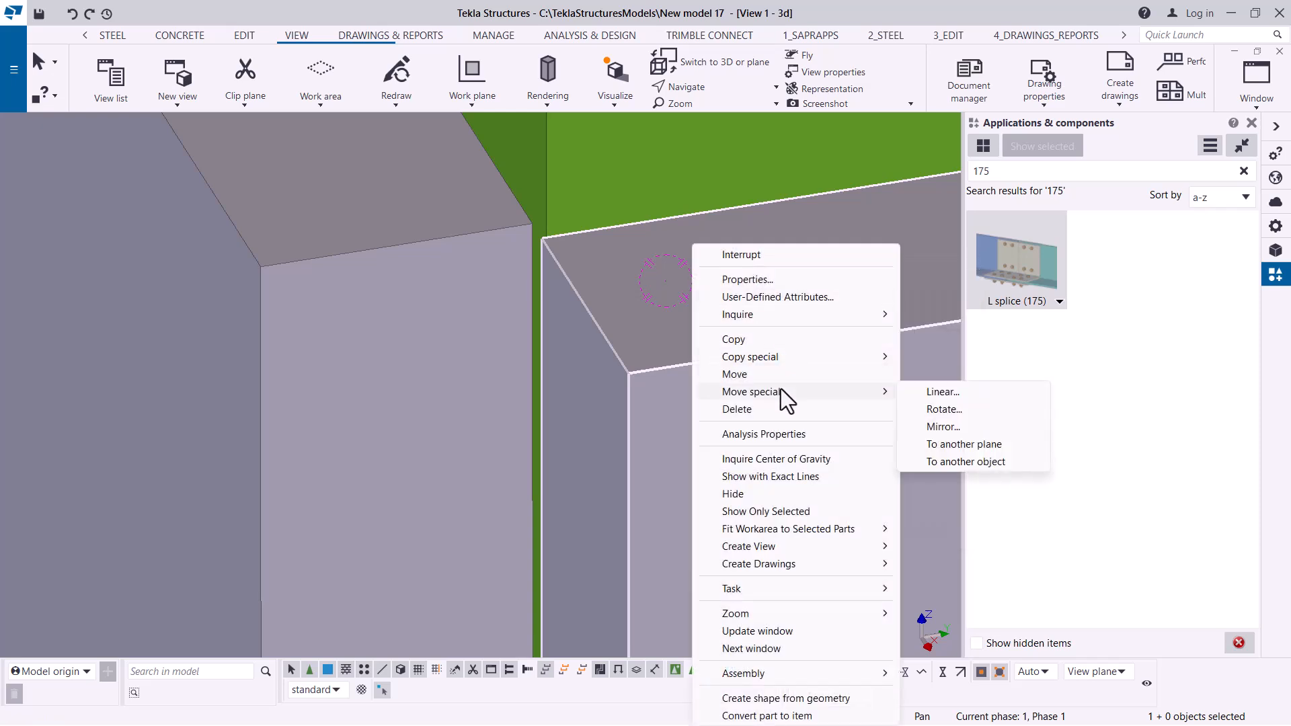
left_click(940, 391)
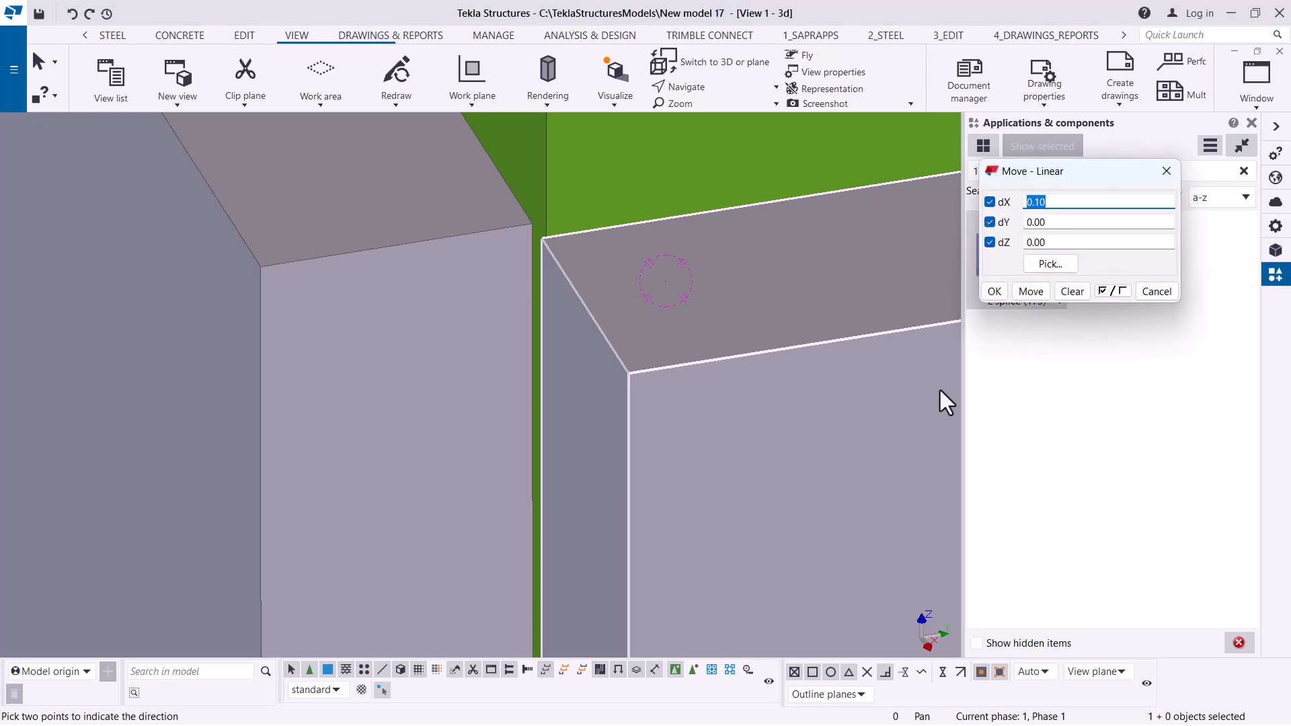
left_click(1072, 294)
double_click(1041, 222)
left_click_drag(1001, 231, 987, 231)
type("1")
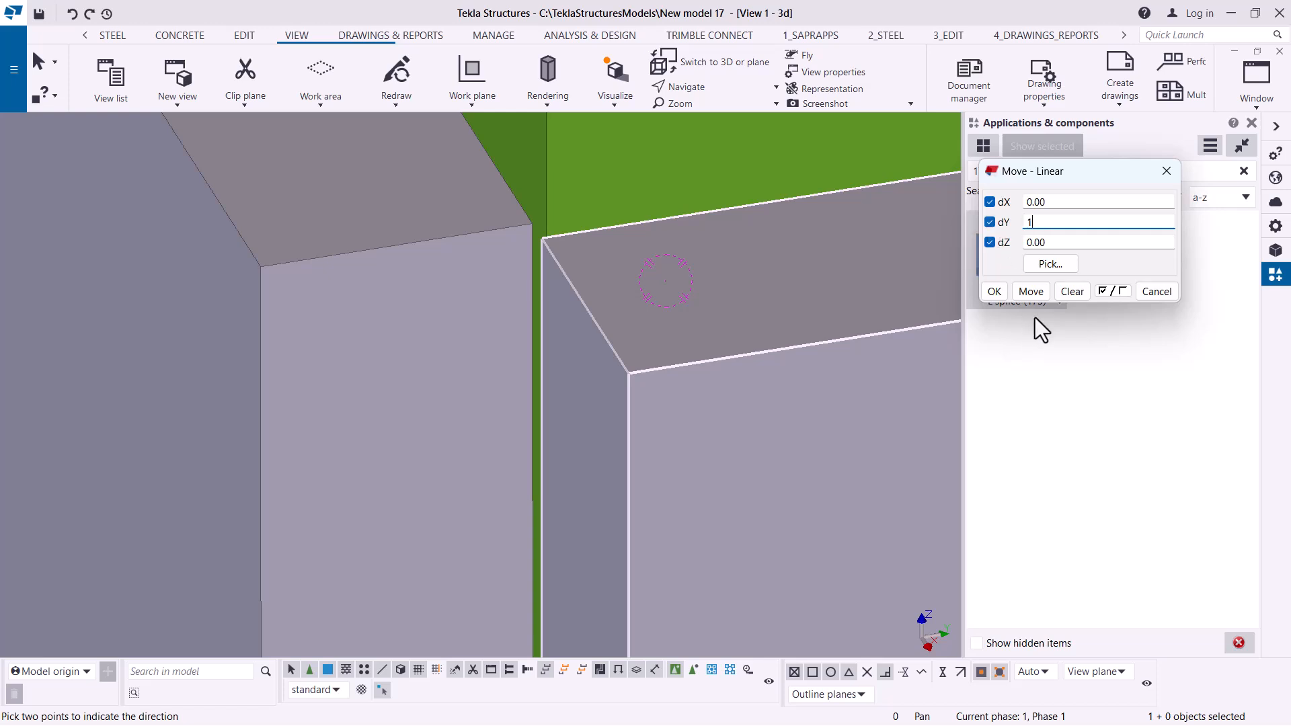
left_click(1034, 291)
left_click(995, 296)
right_click(709, 222)
left_click(769, 233)
- Examine the whole splice from different sides to check the plates' fit on the angle and the bolt positions
scroll(685, 302, "down", 2)
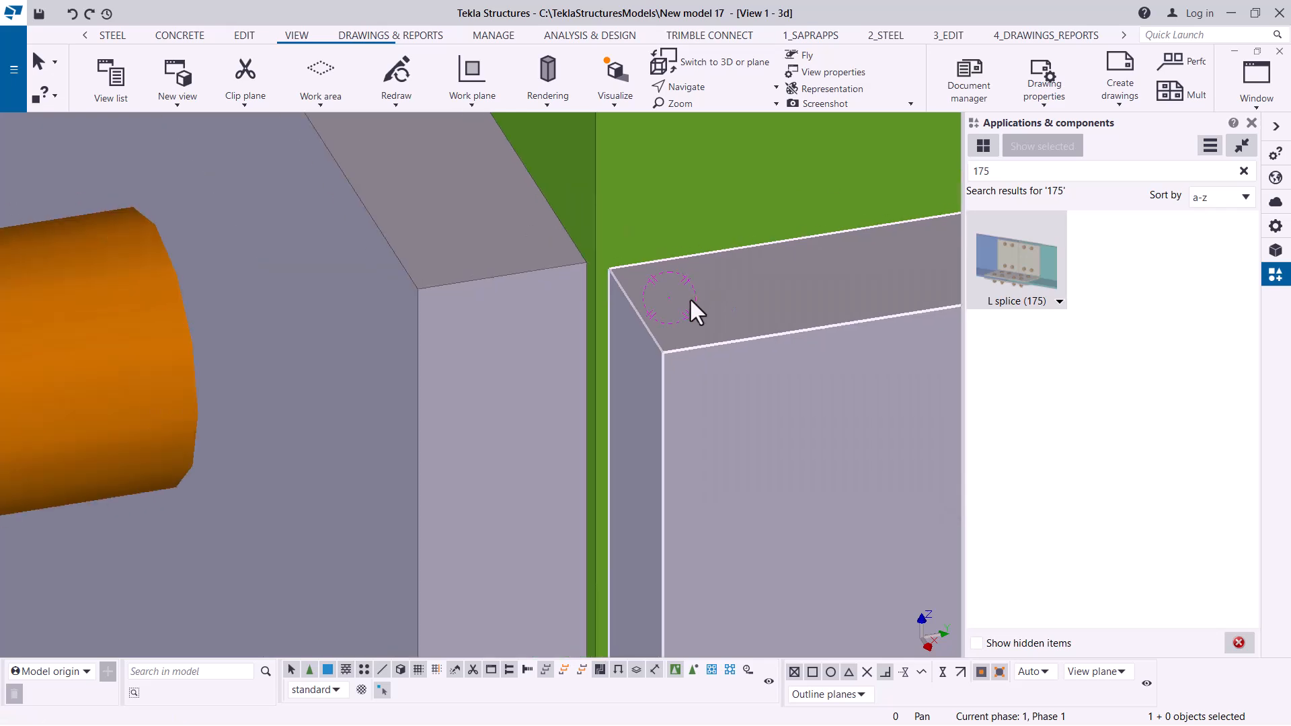
scroll(691, 296, "down", 6)
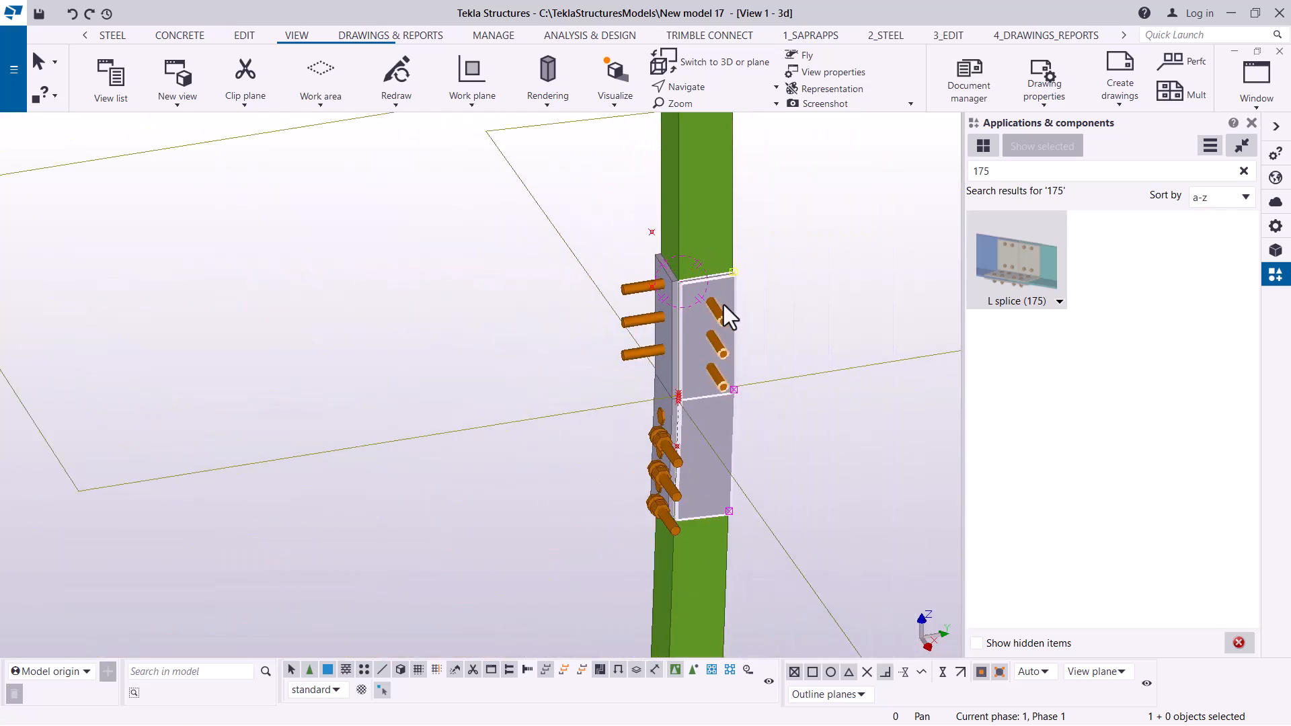
left_click(699, 88)
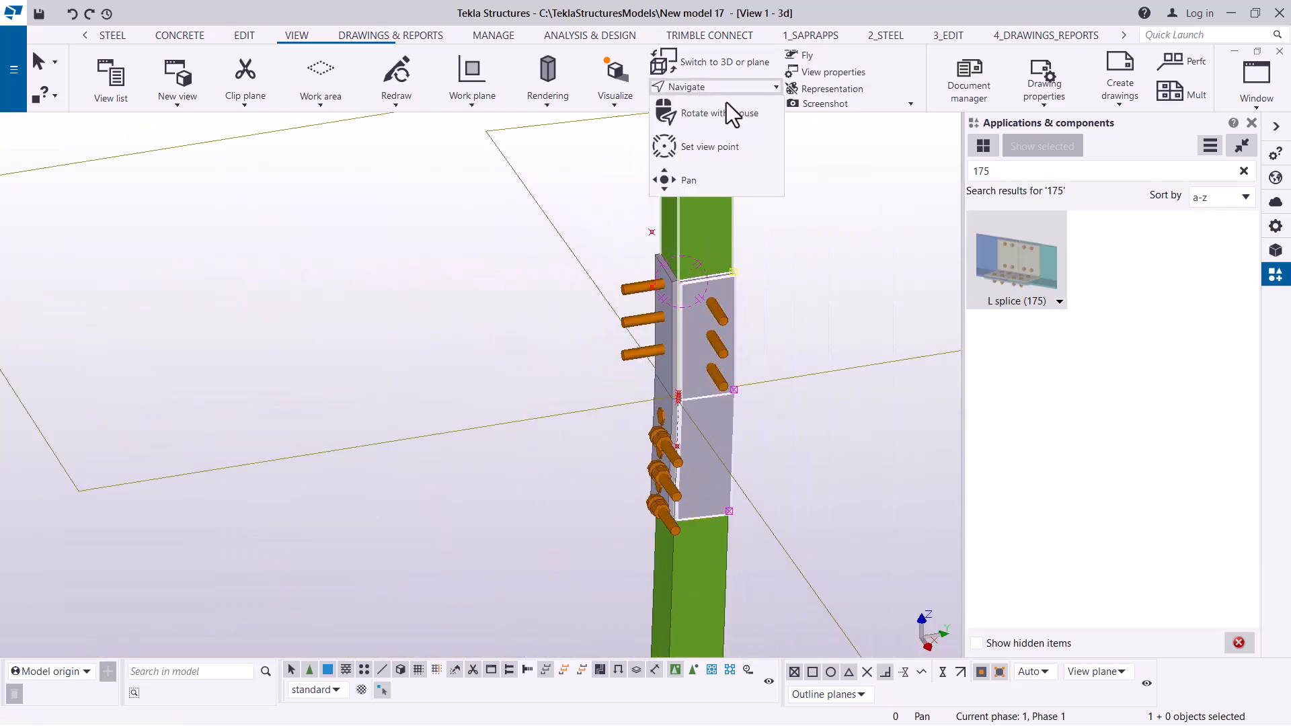
left_click(722, 113)
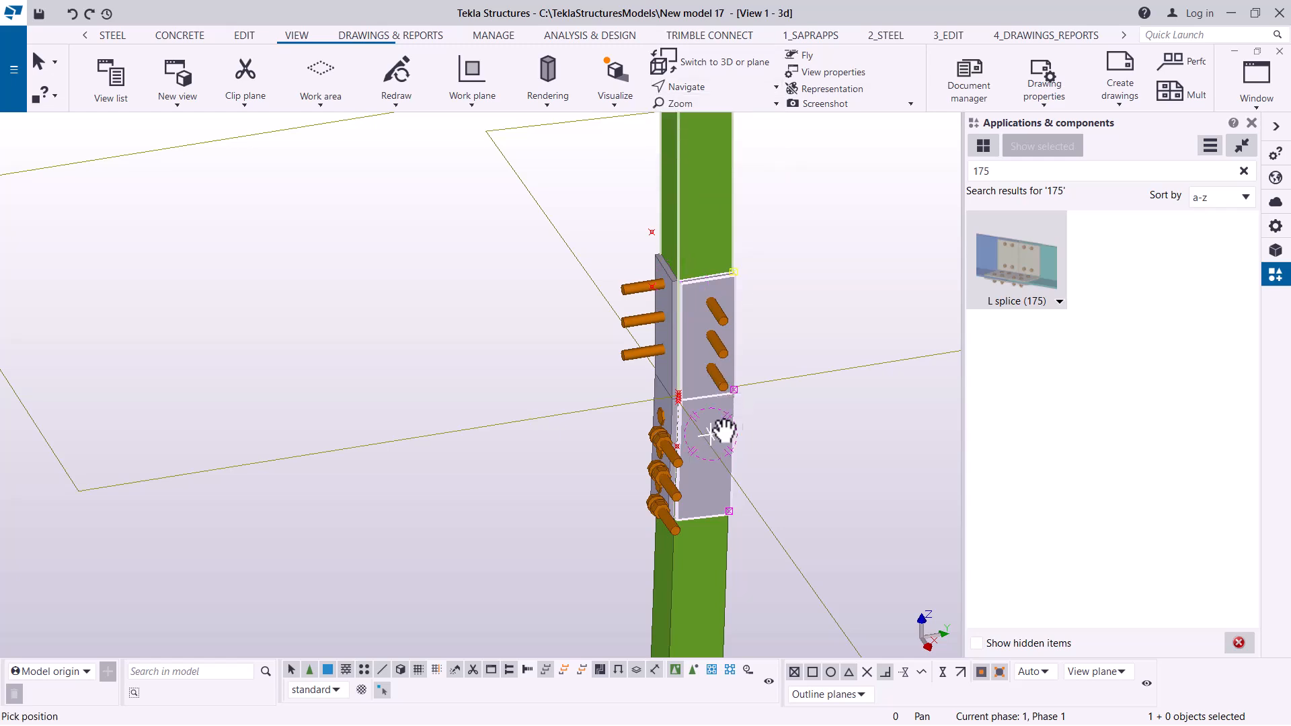
left_click_drag(706, 433, 334, 449)
right_click(335, 279)
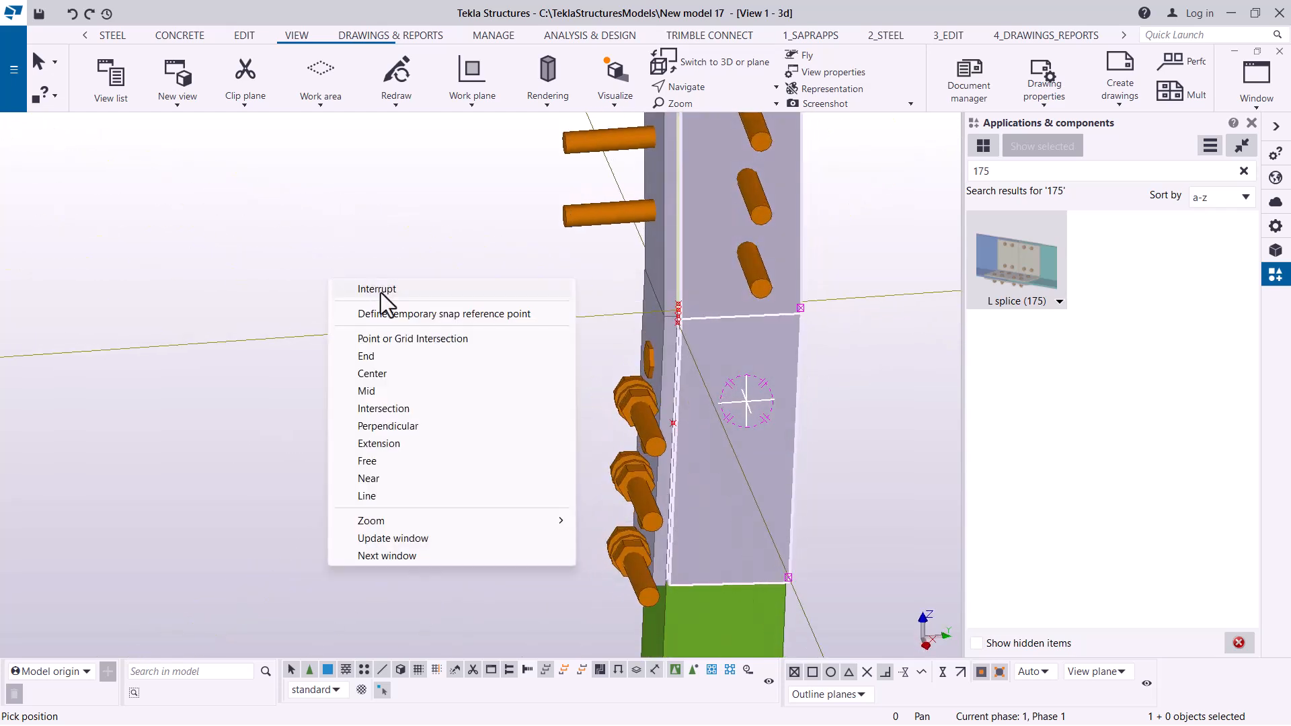
left_click(356, 285)
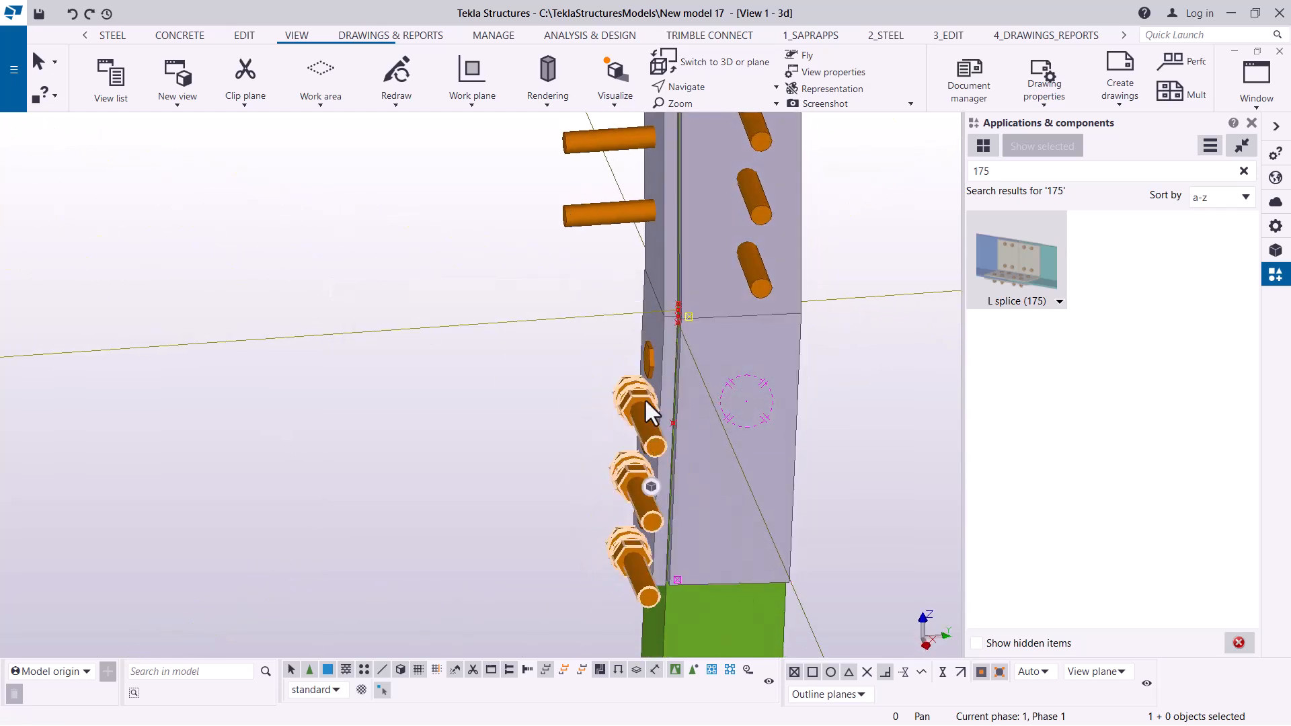
- Try to move the lower bolt group linearly by dX 0, dY 1 and dZ 0 mm, and undo the move
double_click(643, 397)
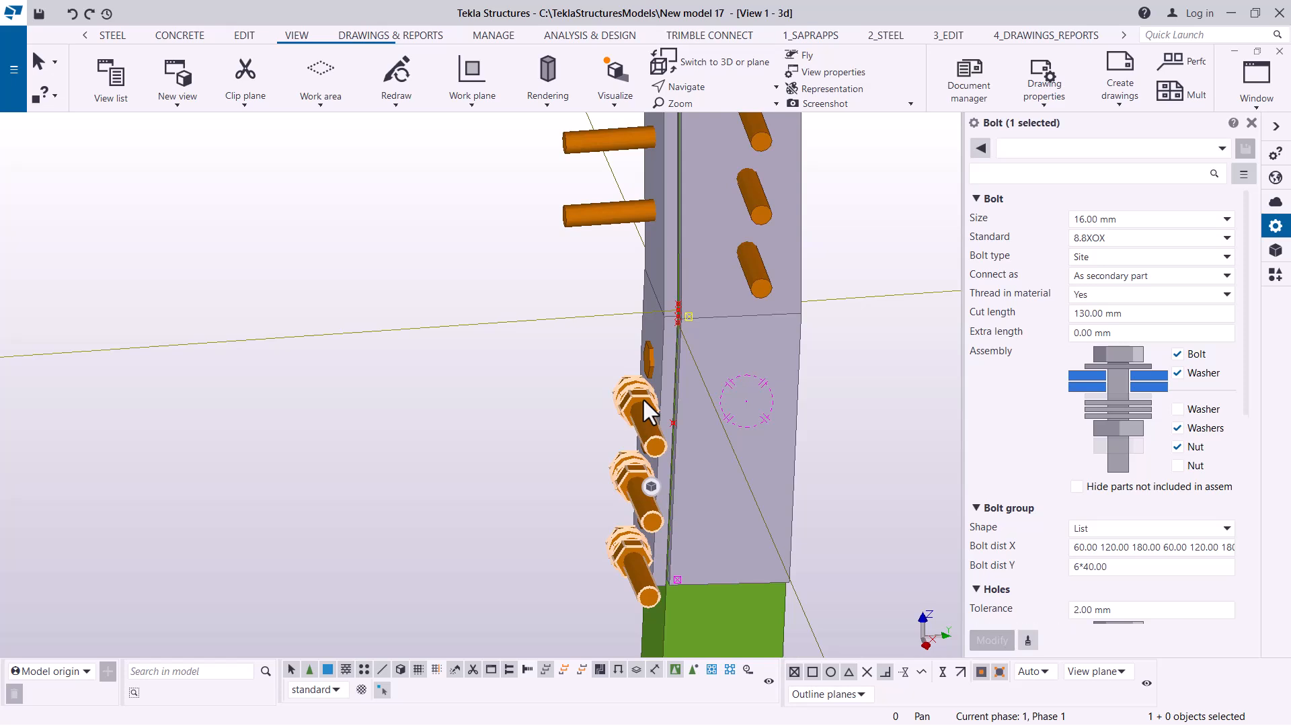
left_click(1154, 548)
left_click(1162, 567)
right_click(630, 402)
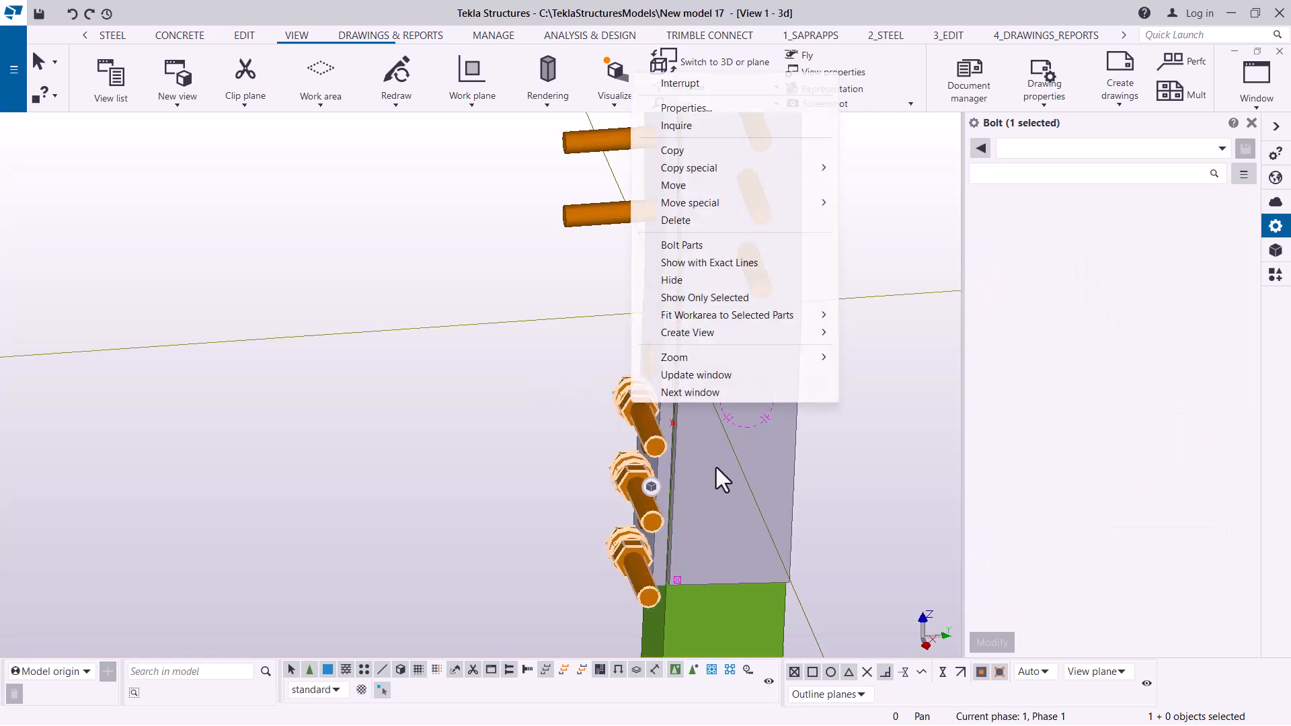
mouse_move(812, 203)
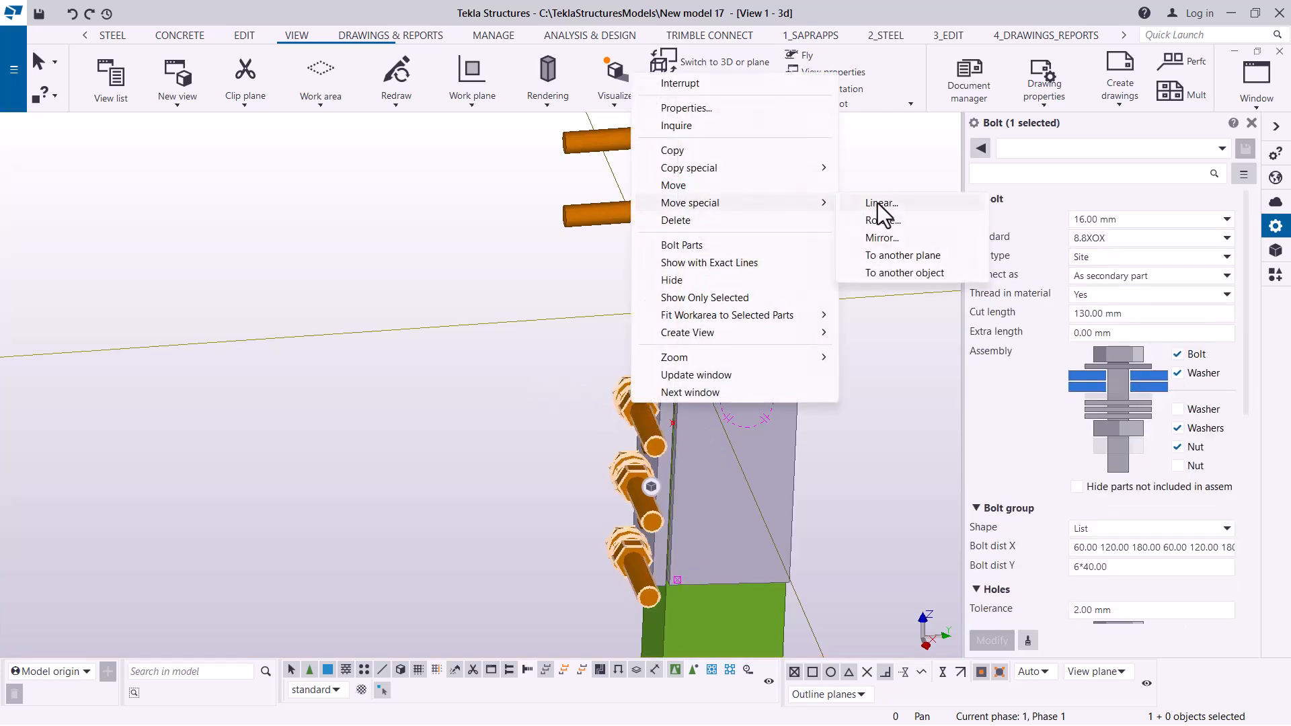
left_click(878, 203)
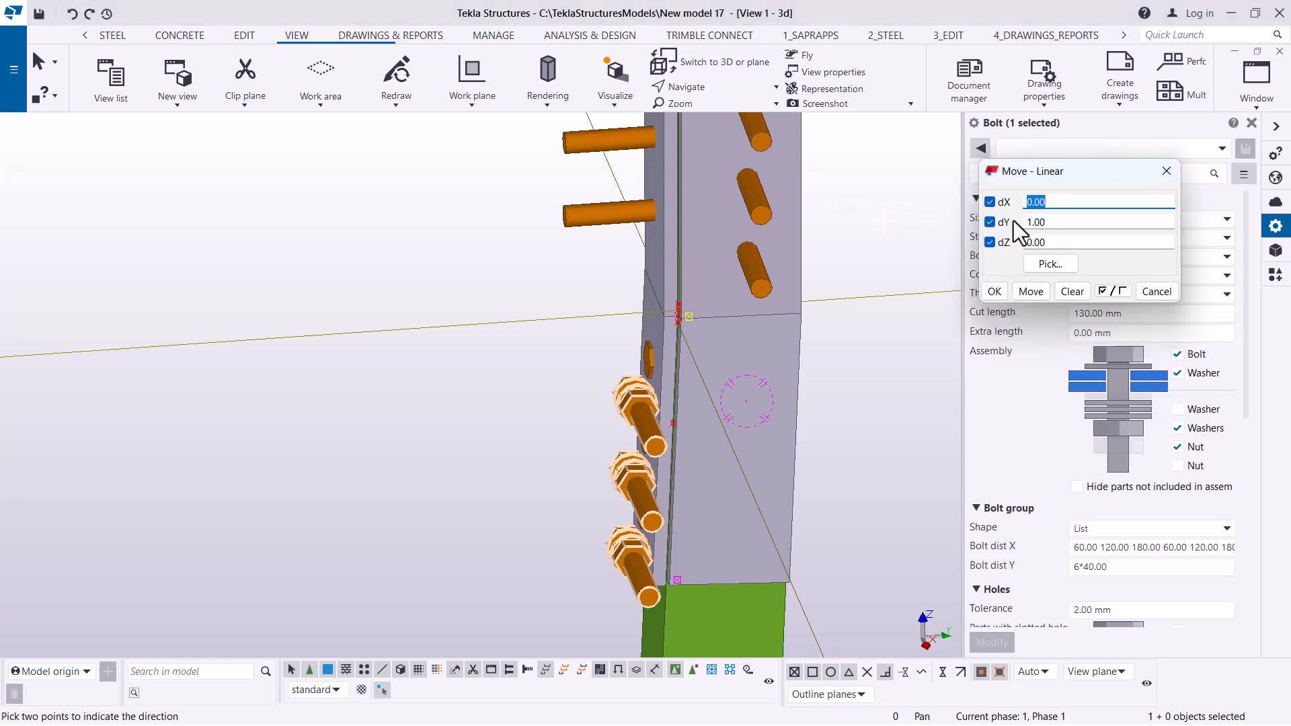
left_click(1031, 290)
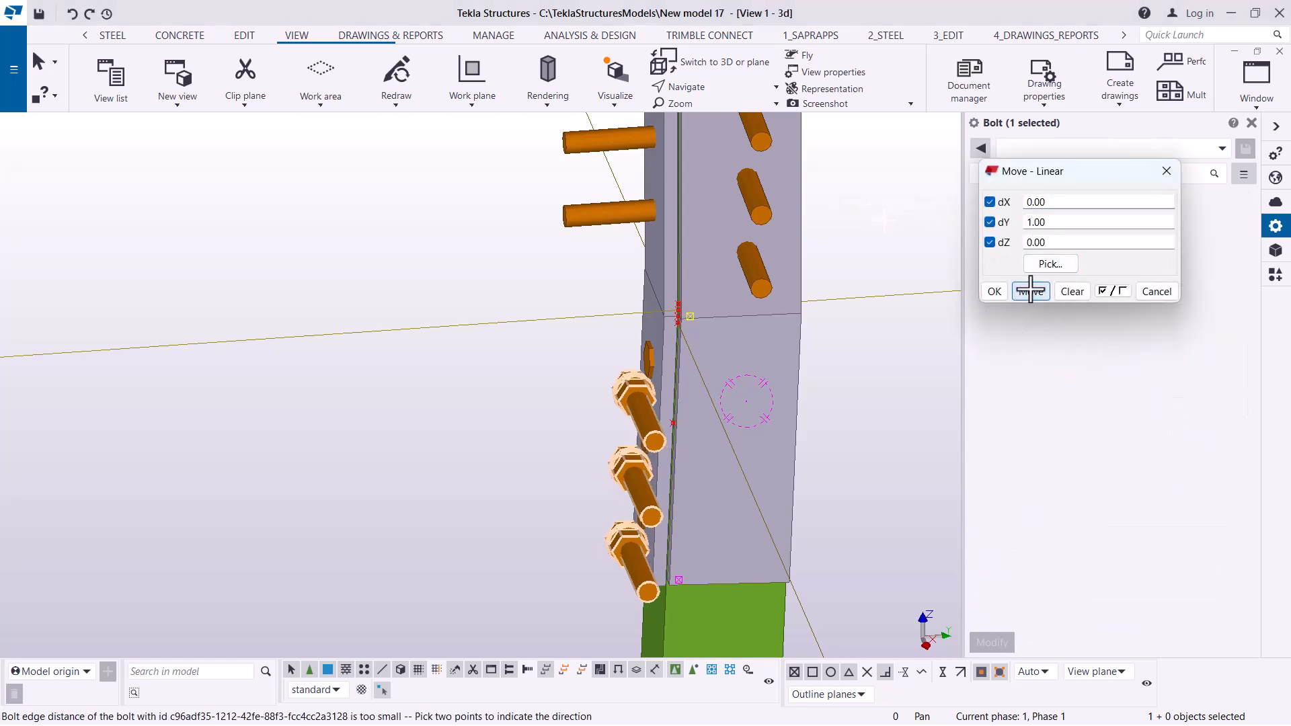
left_click(72, 14)
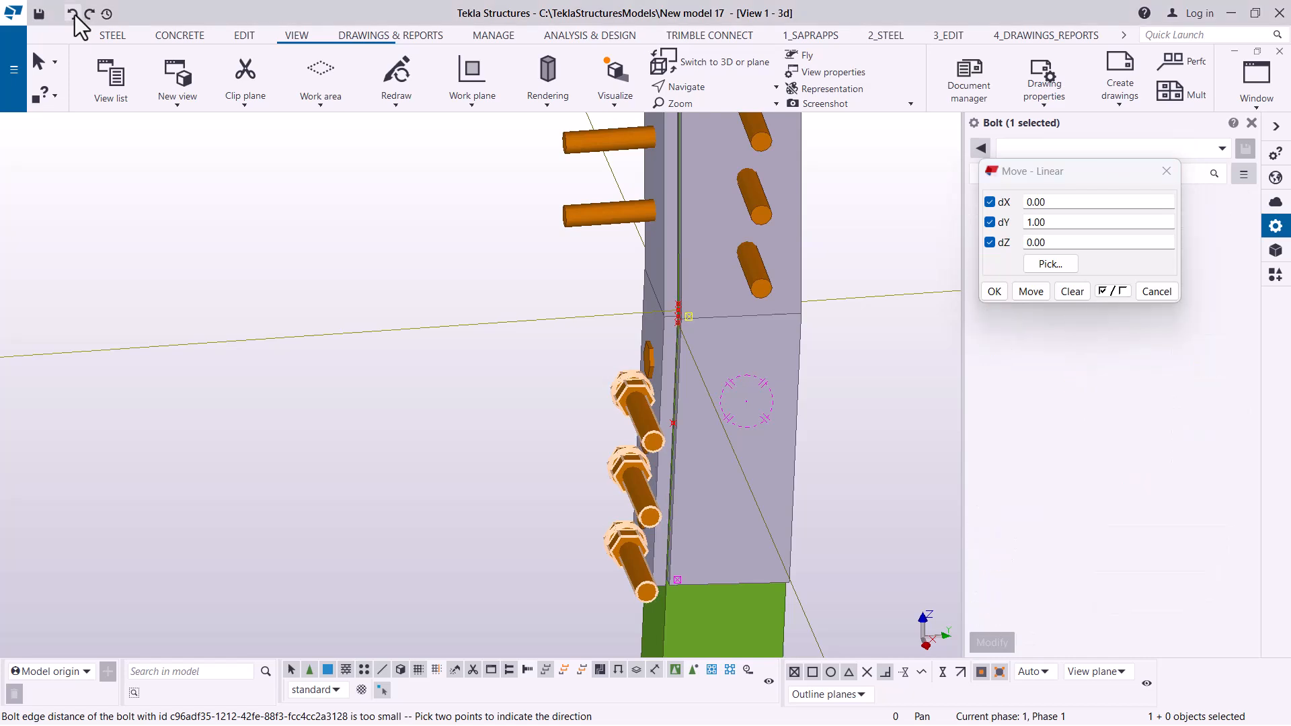
left_click(73, 14)
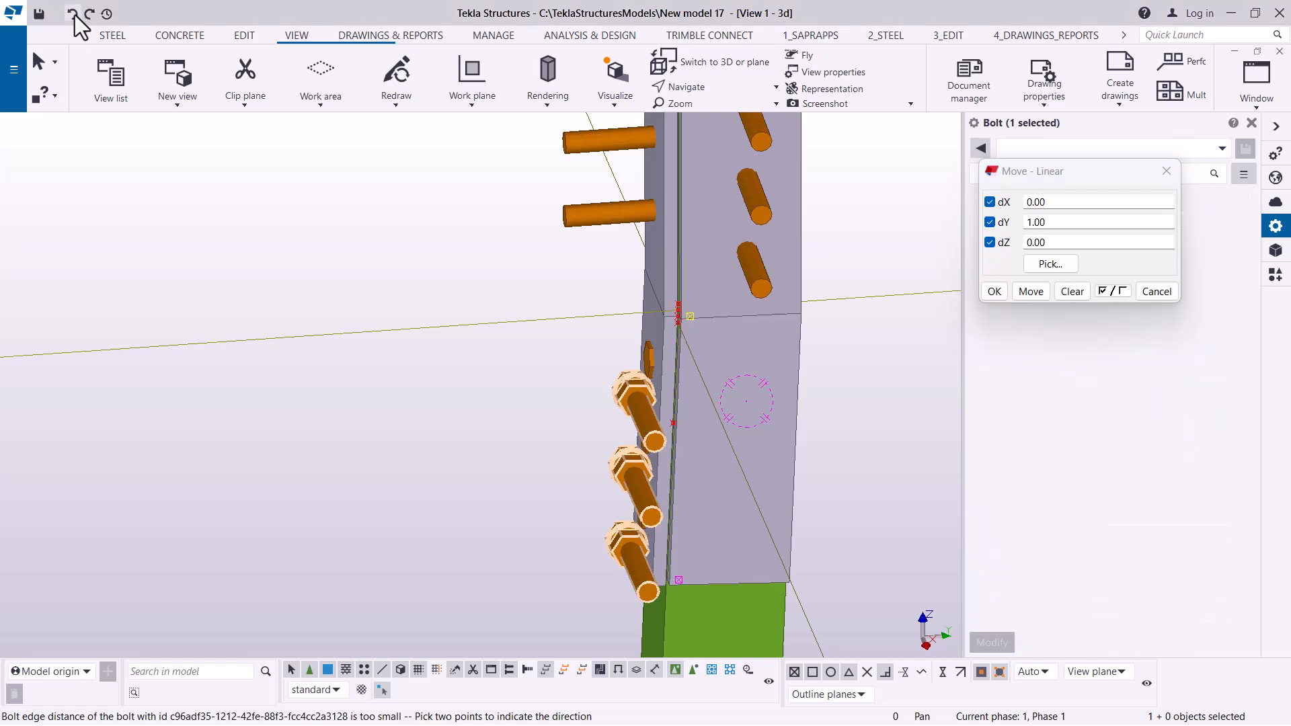
left_click(1166, 171)
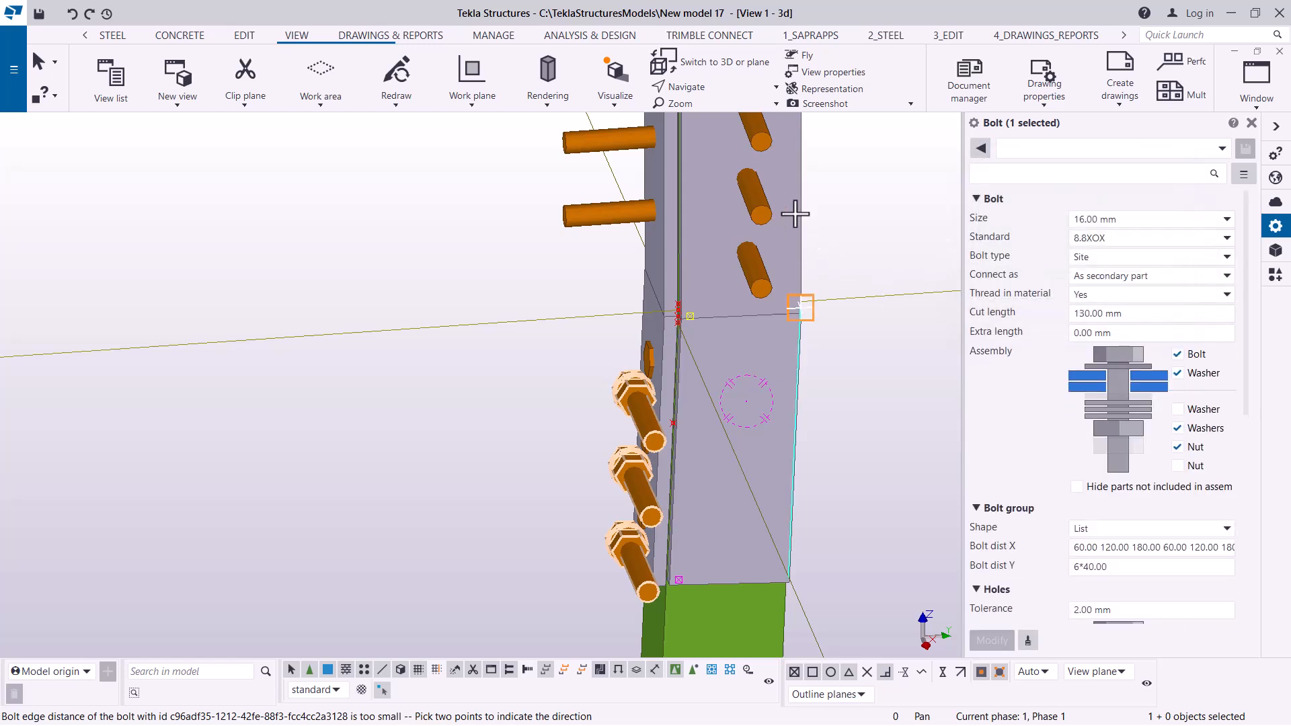
right_click(878, 196)
left_click(914, 207)
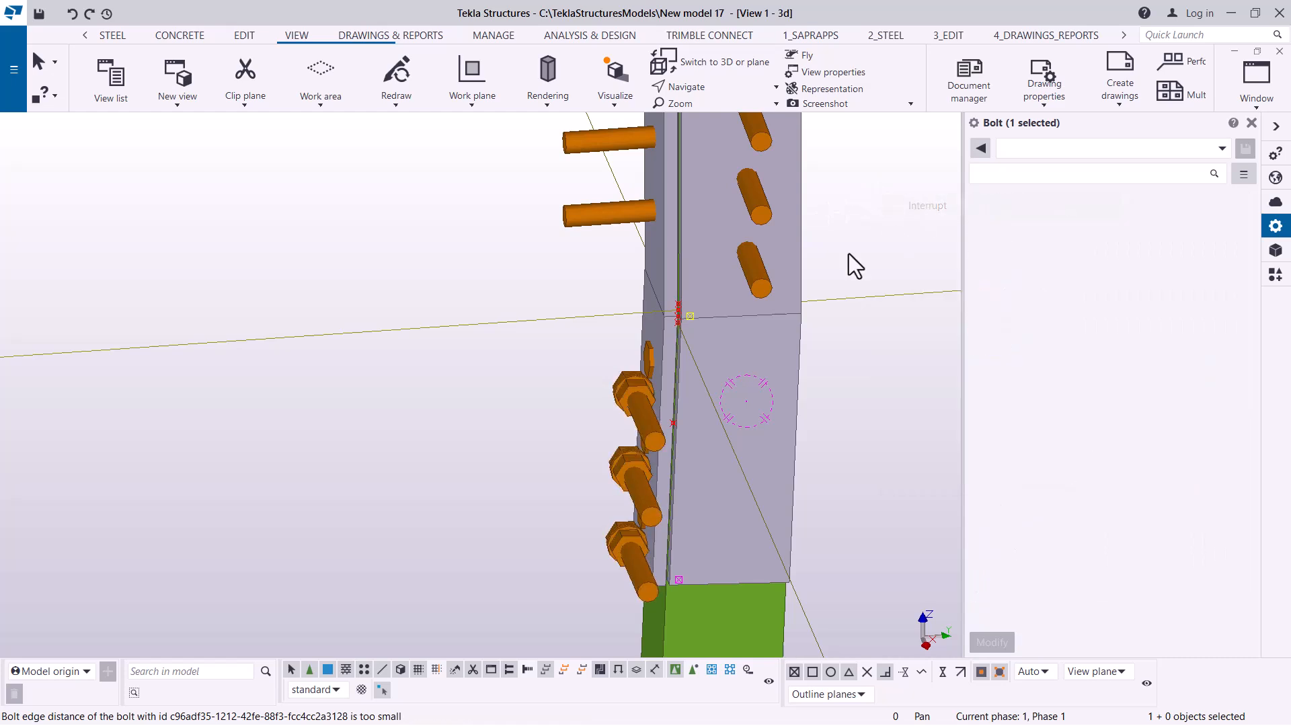
- Re-bolt the upper bolt group on one angle leg to the inner L-shaped splice part and the outer splice plate with Bolt Parts
scroll(781, 152, "down", 1)
left_click(696, 90)
left_click(701, 109)
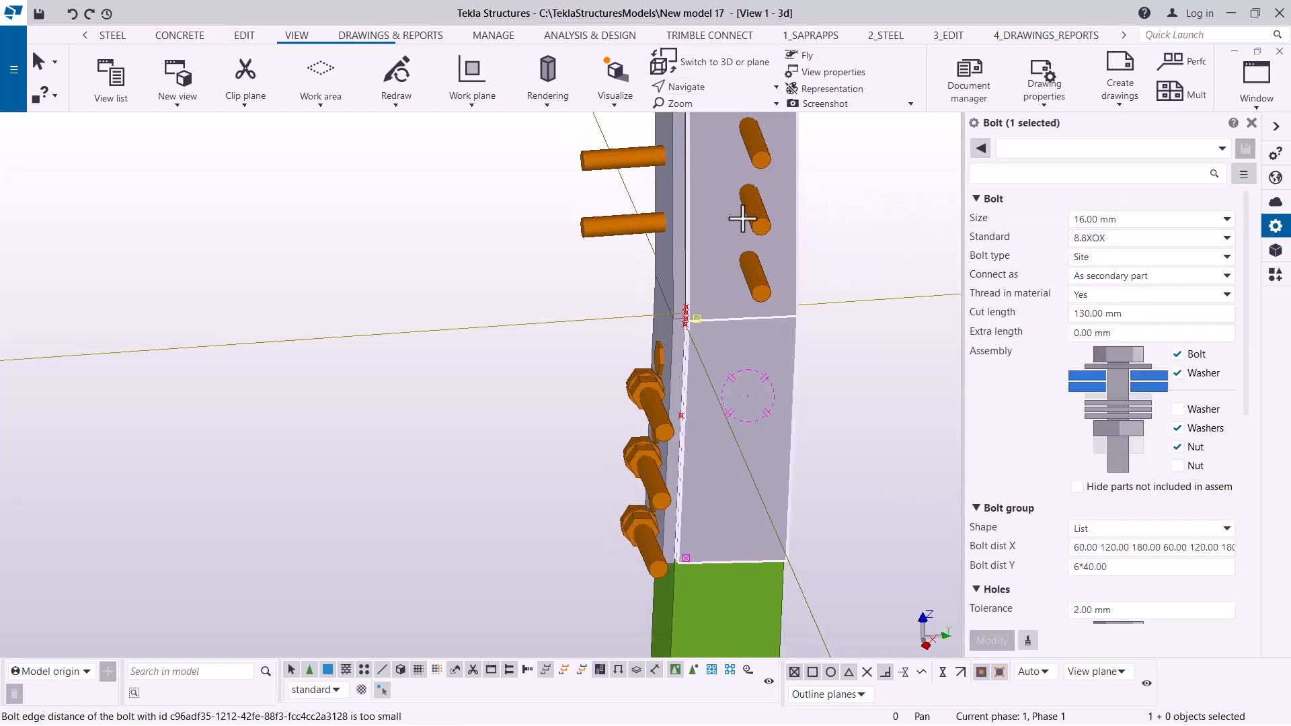
middle_click_drag(758, 220, 412, 231, "ctrl")
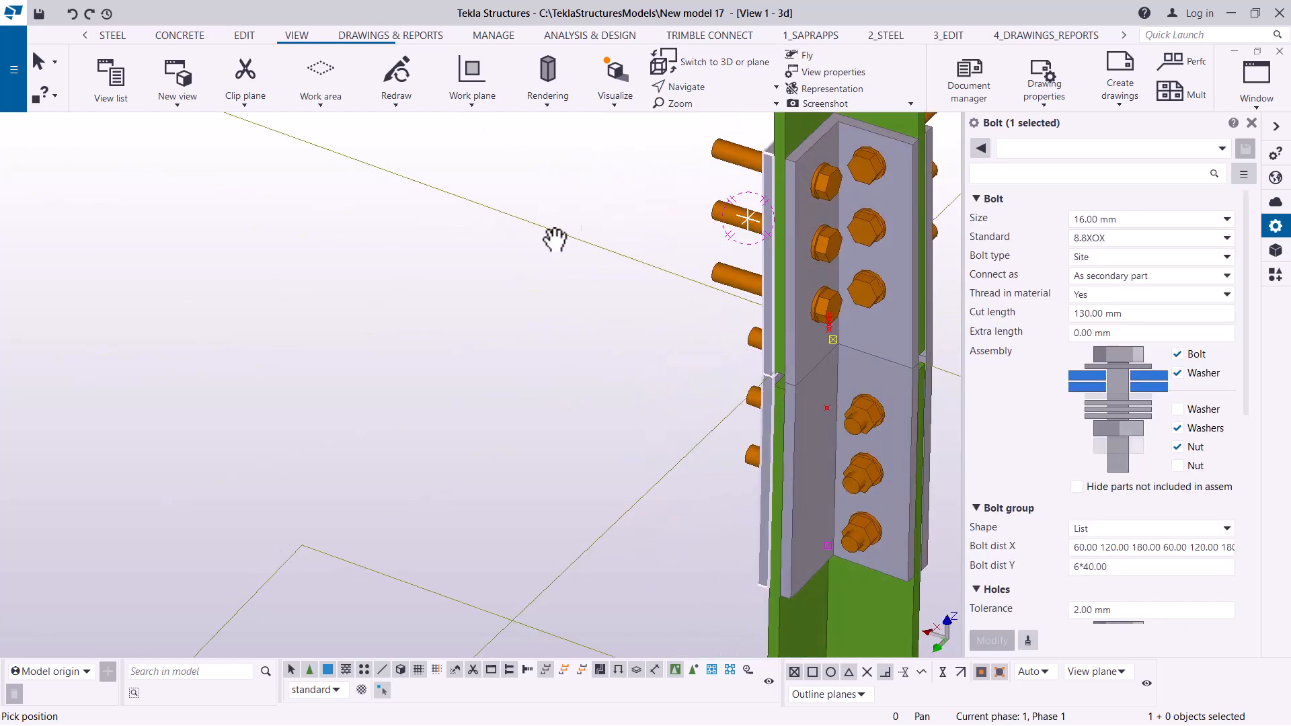
right_click(597, 204)
left_click(598, 210)
left_click(831, 237)
right_click(831, 236)
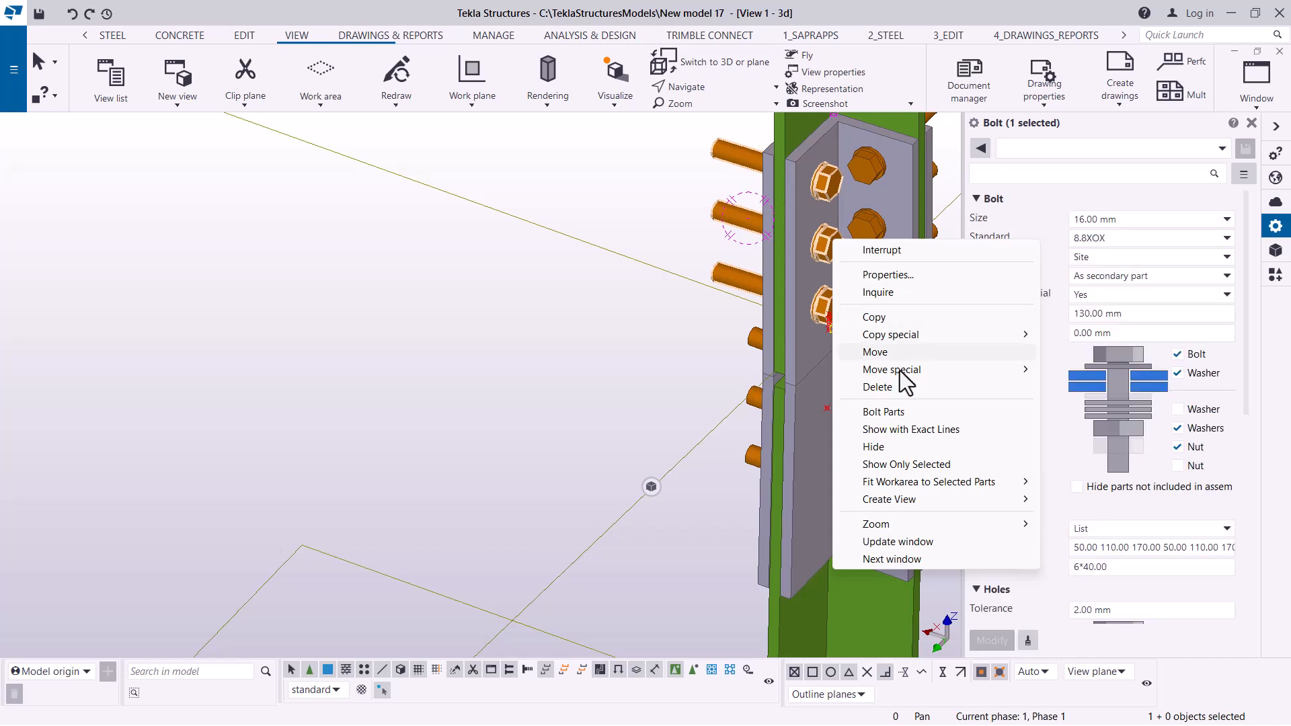
left_click(891, 413)
scroll(804, 249, "up", 2)
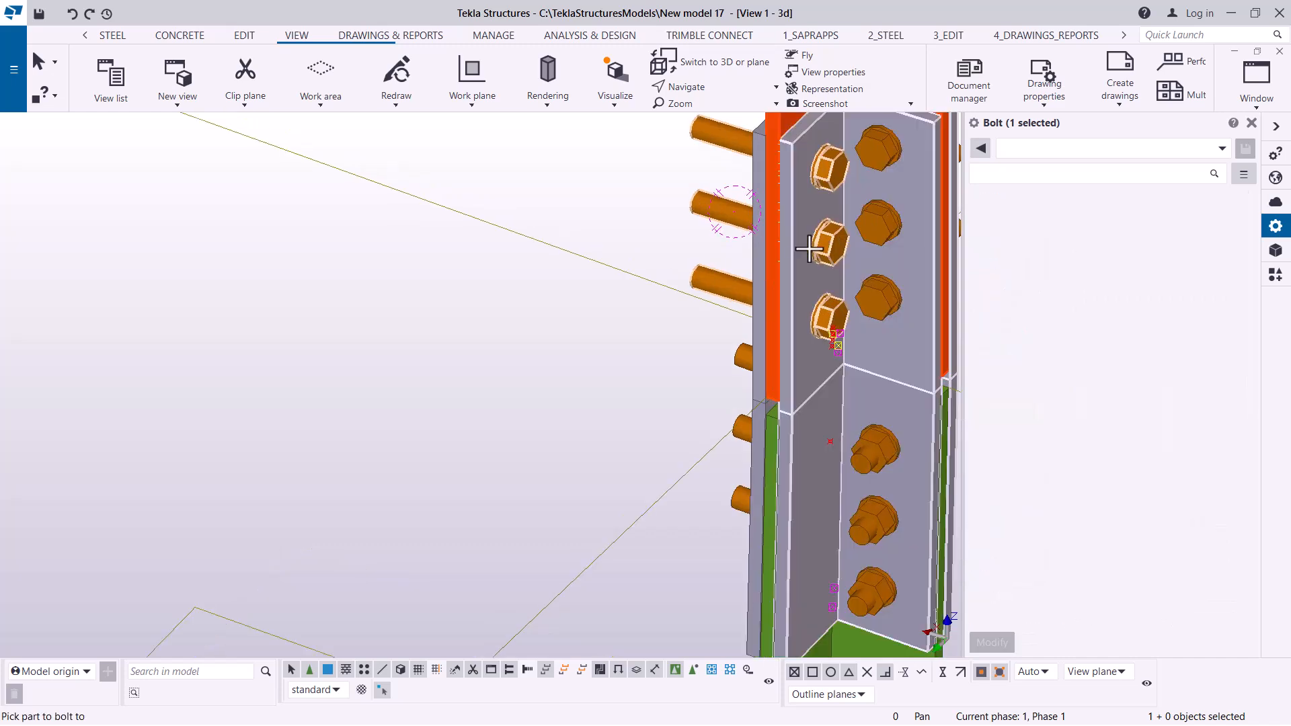
left_click(804, 249)
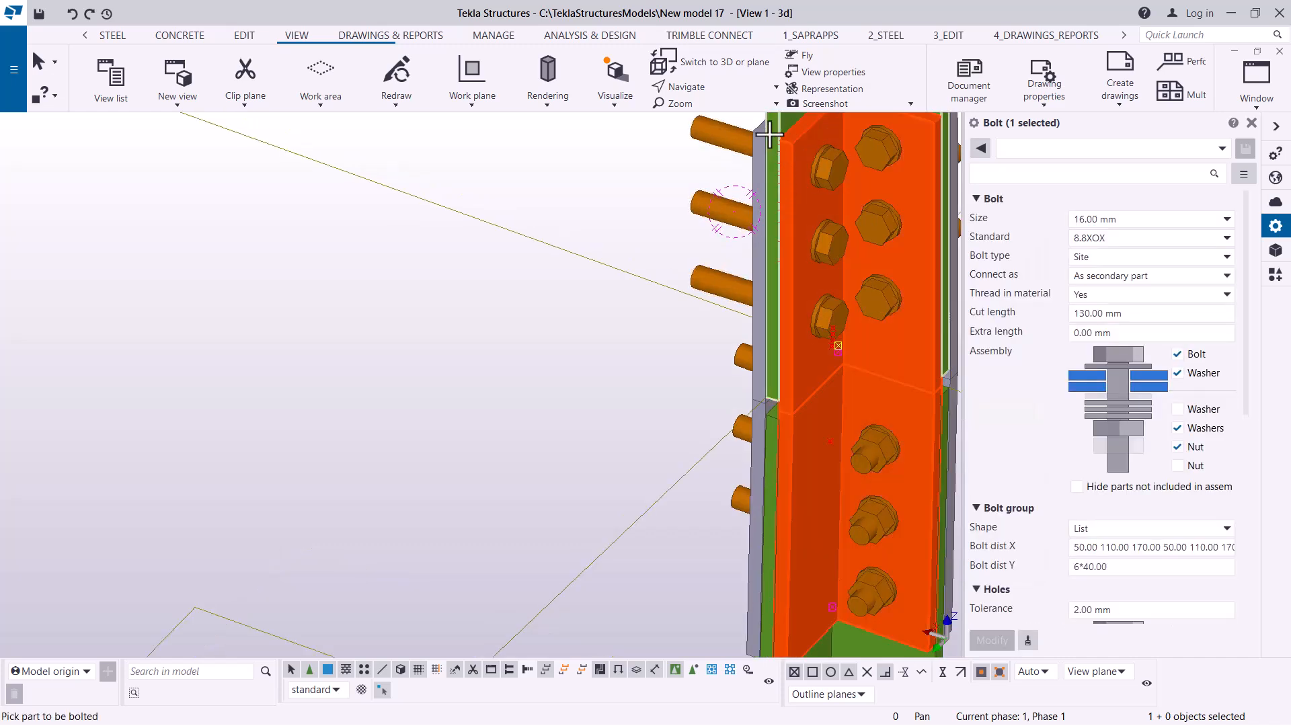
left_click(760, 148)
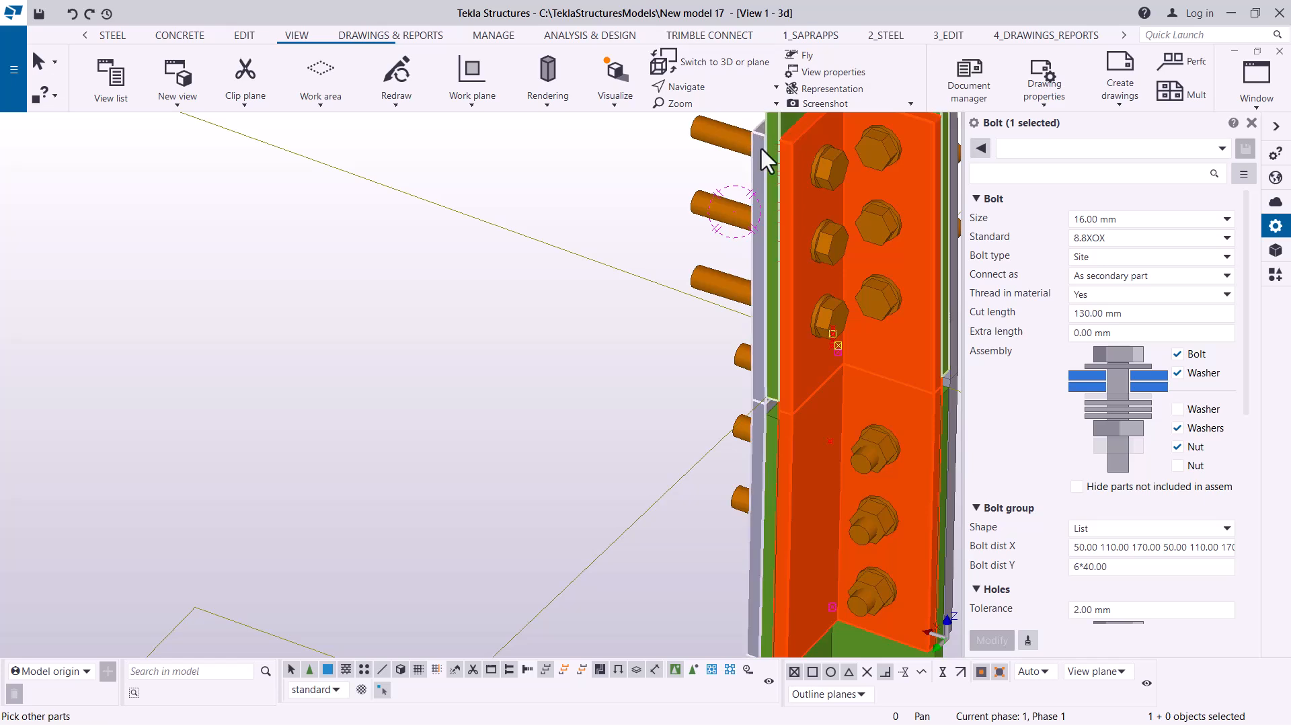
middle_click(761, 148)
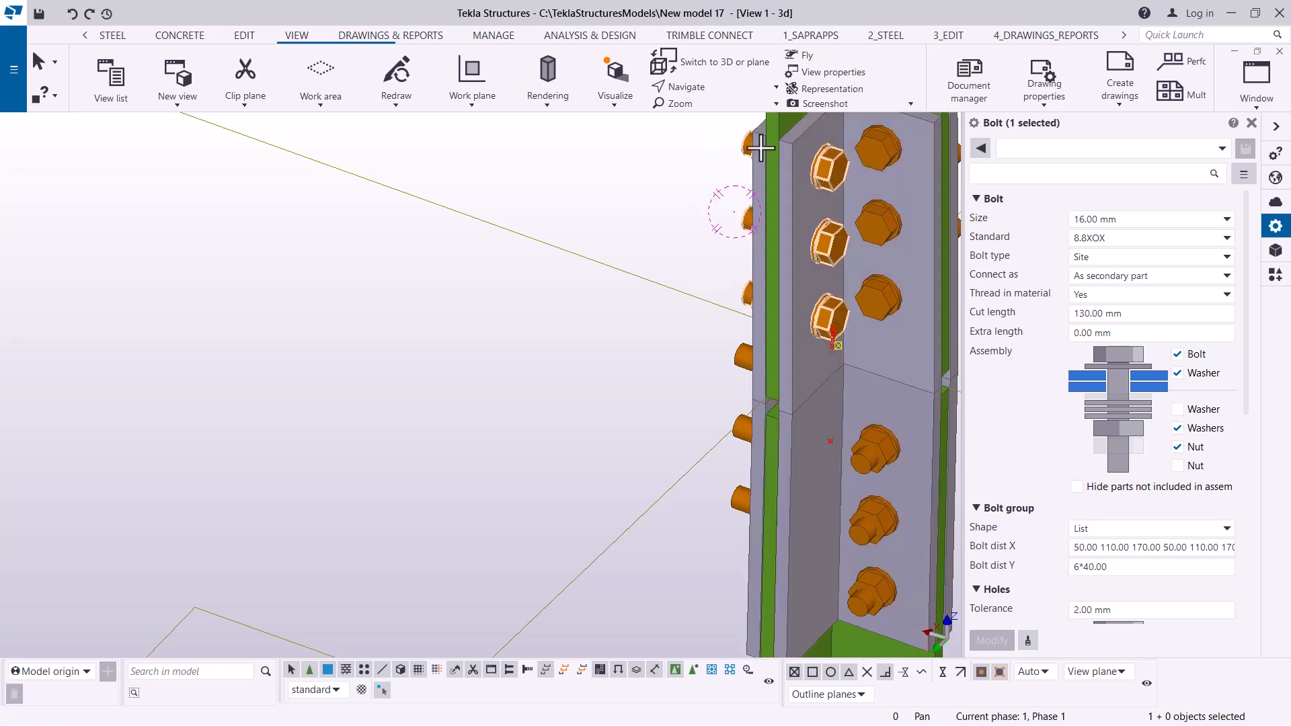
- Re-bolt the upper bolt group on the adjacent leg to the splice plates on both sides of the angle
left_click(707, 95)
left_click(711, 112)
middle_click_drag(843, 267, 522, 207, "ctrl")
right_click(515, 213)
left_click(565, 222)
scroll(826, 260, "up", 6)
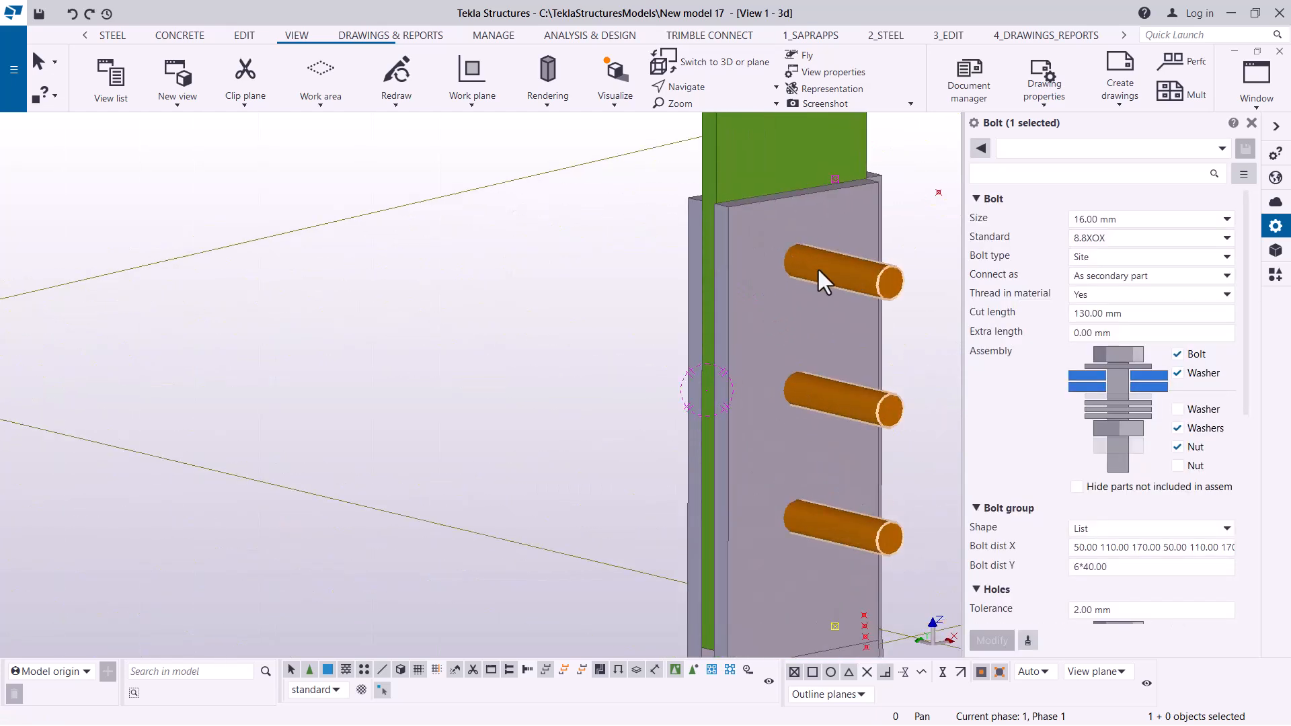
left_click(818, 271)
right_click(818, 271)
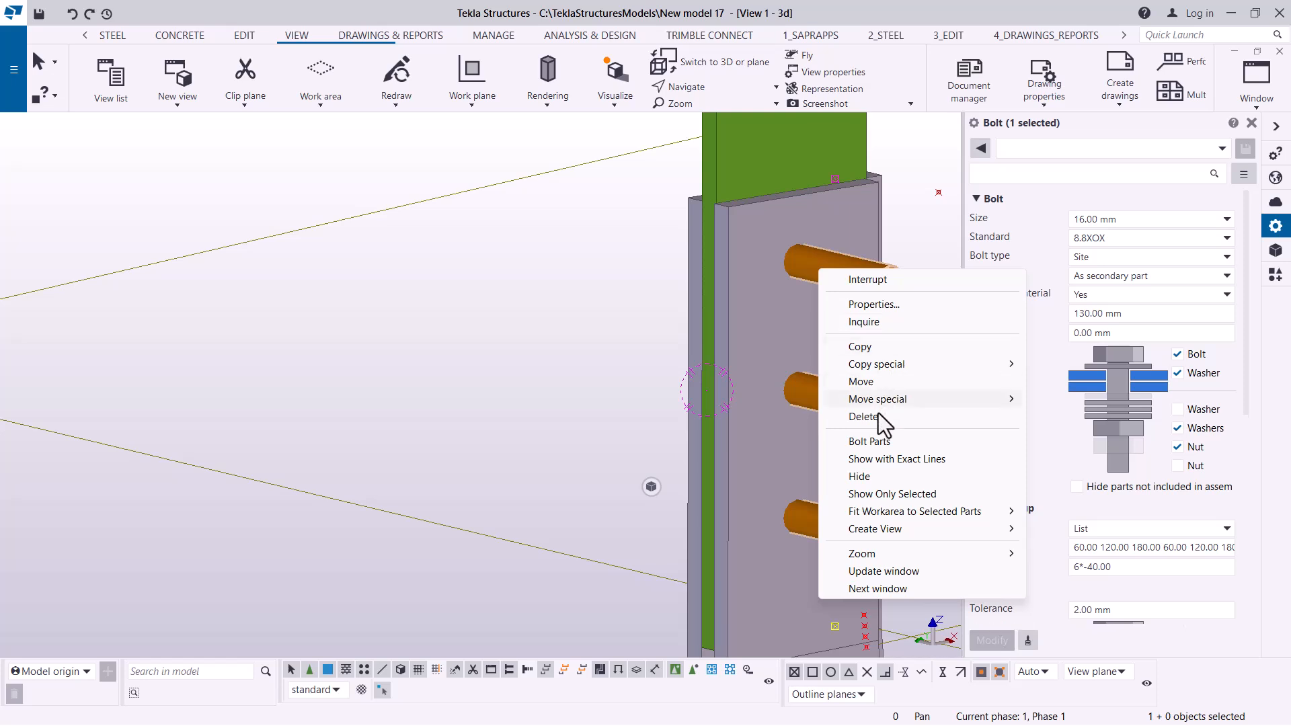
left_click(882, 440)
left_click(738, 182)
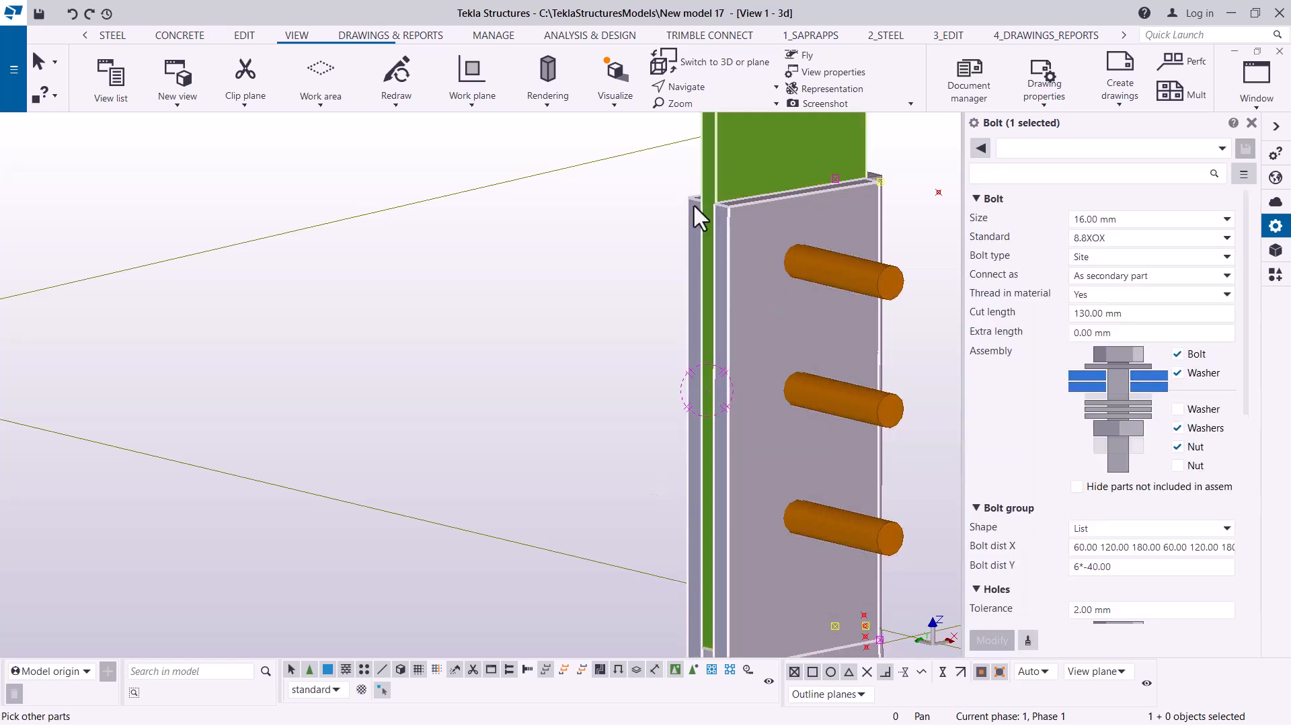
left_click(693, 204)
middle_click(693, 204)
right_click(521, 229)
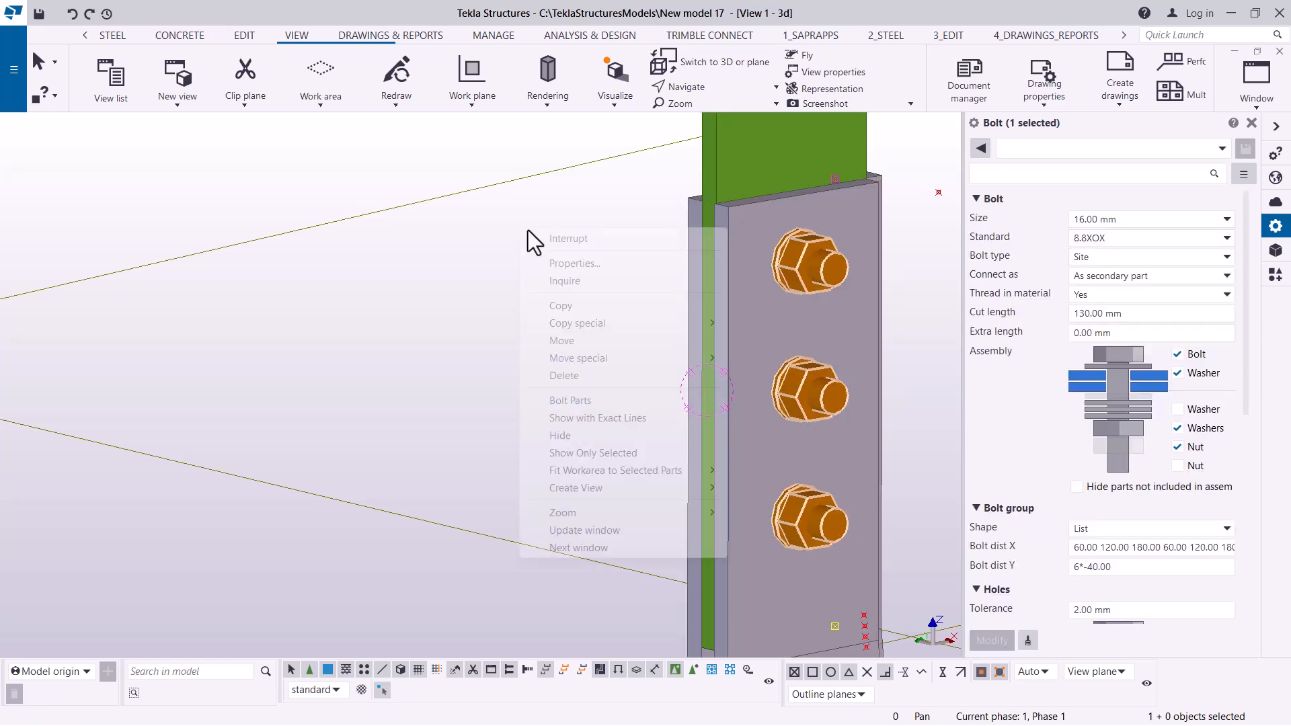
left_click(563, 238)
- Re-bolt the correctly placed lower bolt group below the joint to the outer splice plate and the lower angle
scroll(682, 213, "down", 6)
scroll(740, 445, "up", 2)
scroll(722, 416, "up", 2)
left_click(707, 90)
left_click(711, 110)
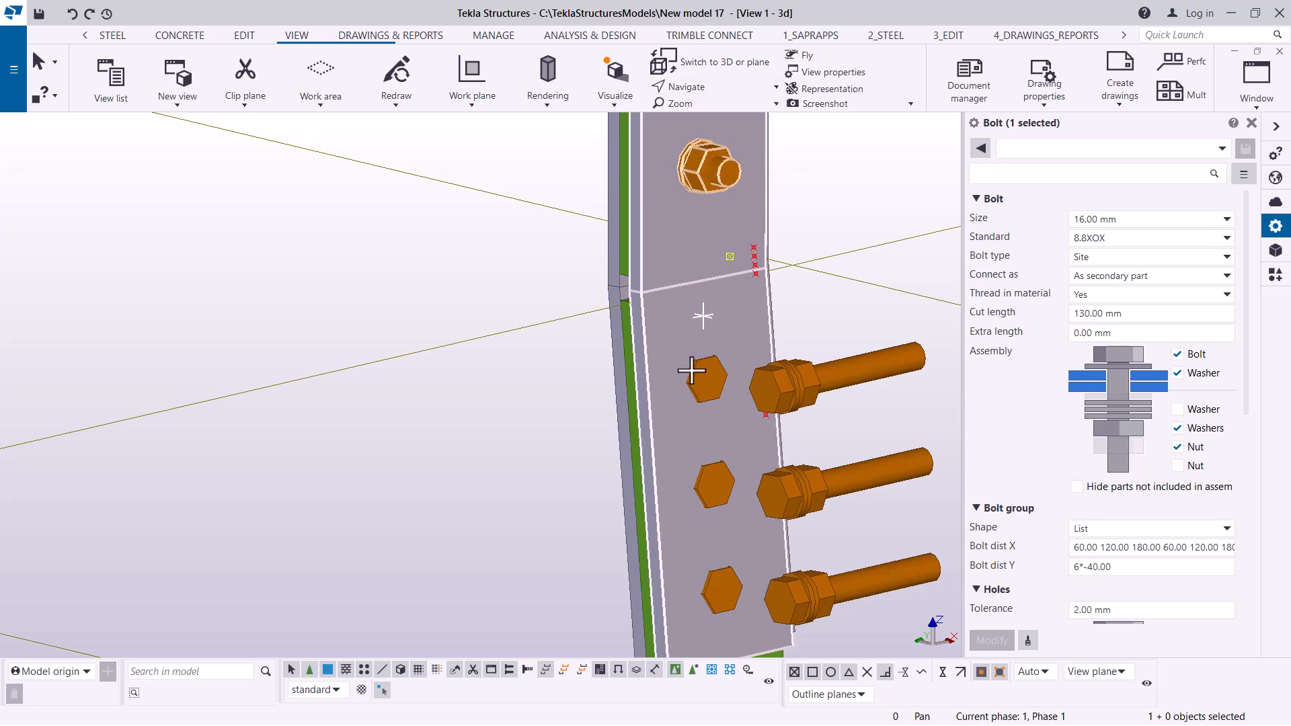
left_click(693, 369)
left_click_drag(706, 375, 672, 346)
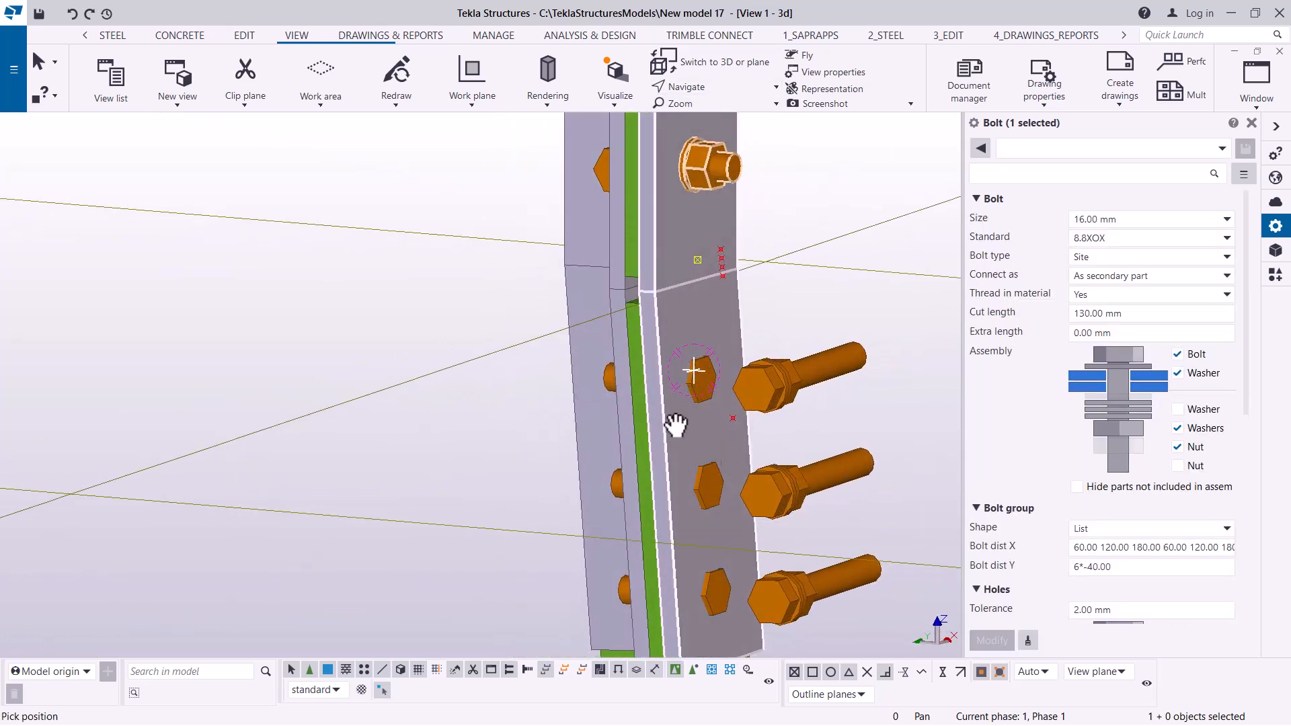
scroll(712, 389, "up", 2)
right_click(817, 254)
left_click(874, 266)
left_click(697, 364)
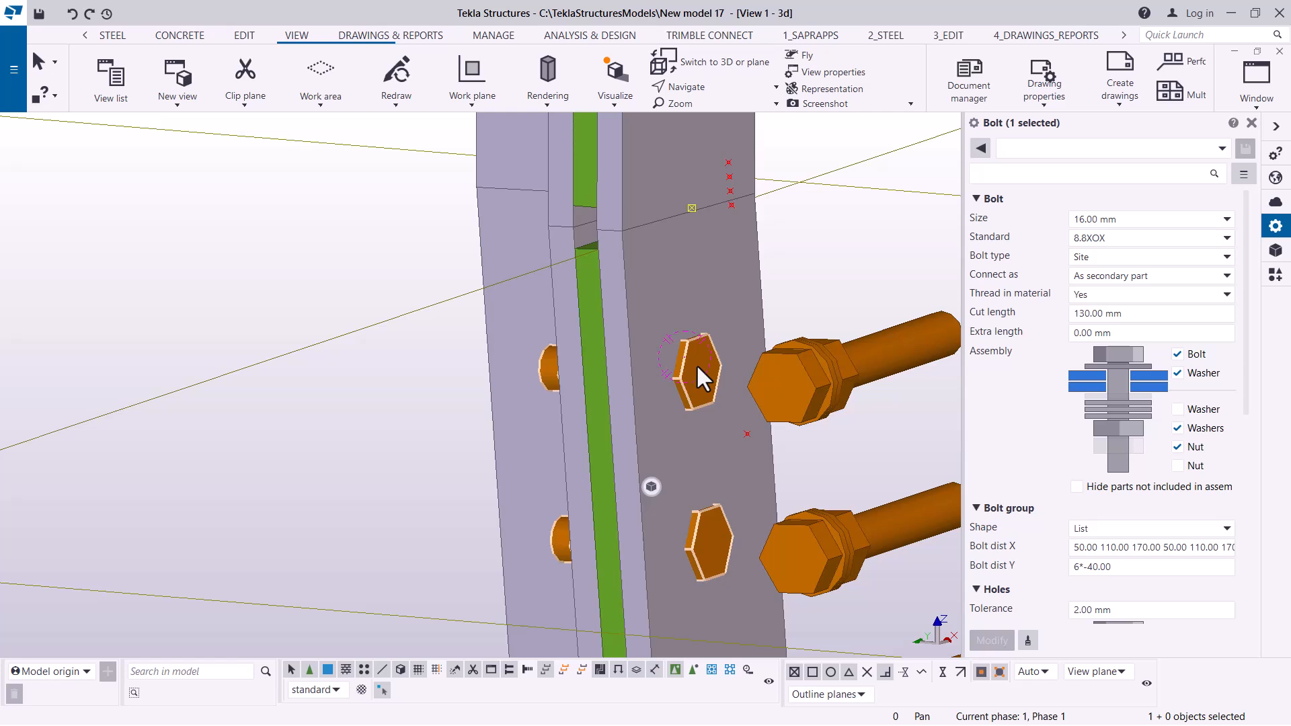
right_click(696, 365)
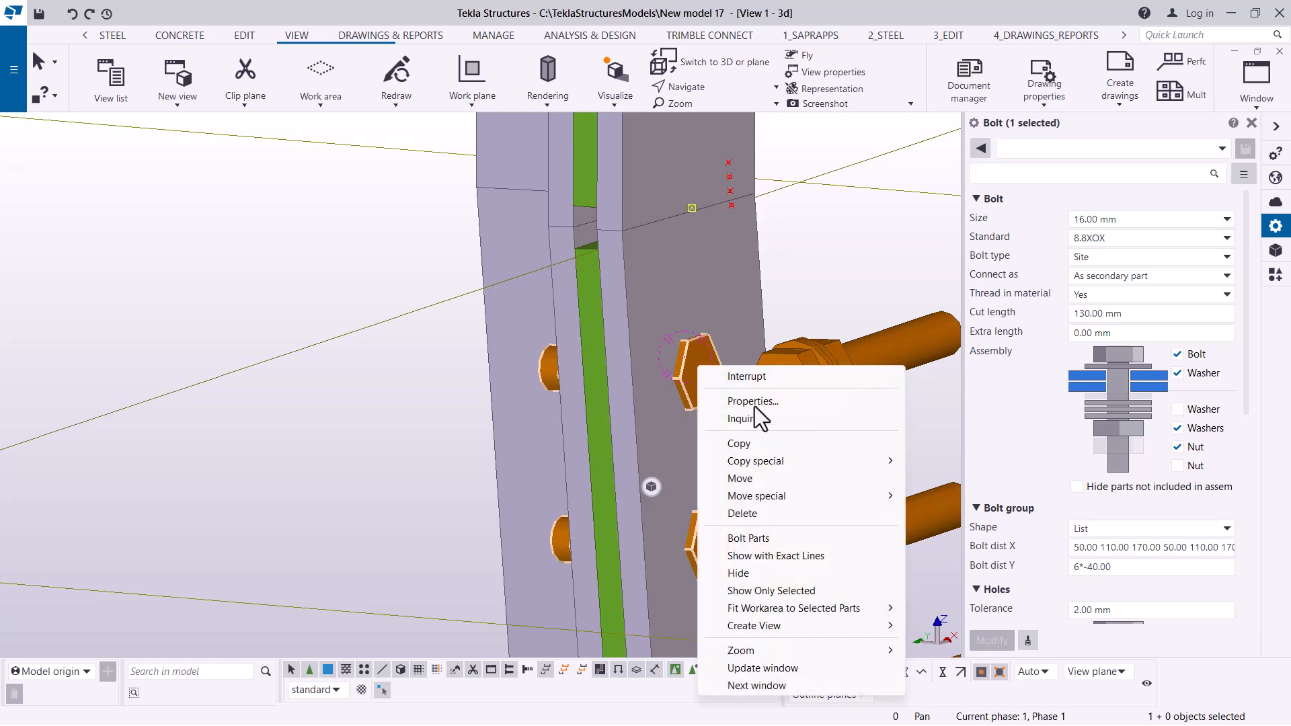
left_click(749, 538)
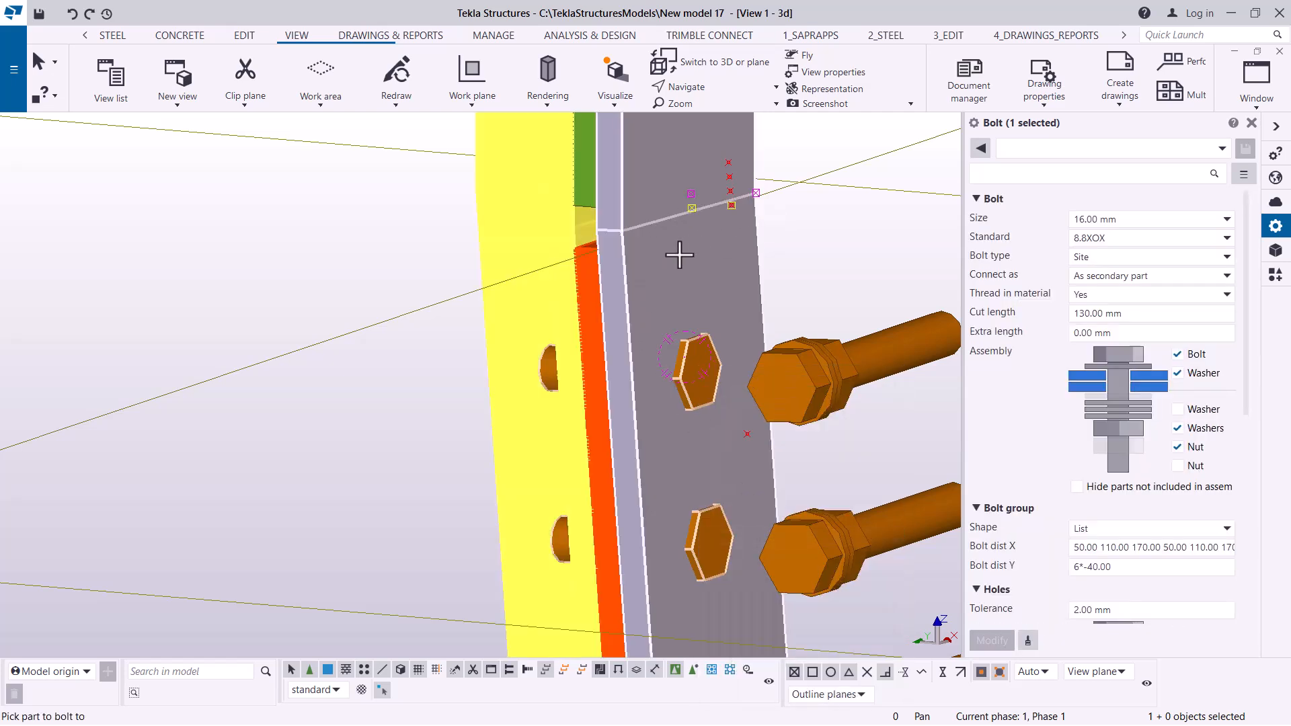
left_click(652, 283)
left_click(583, 292)
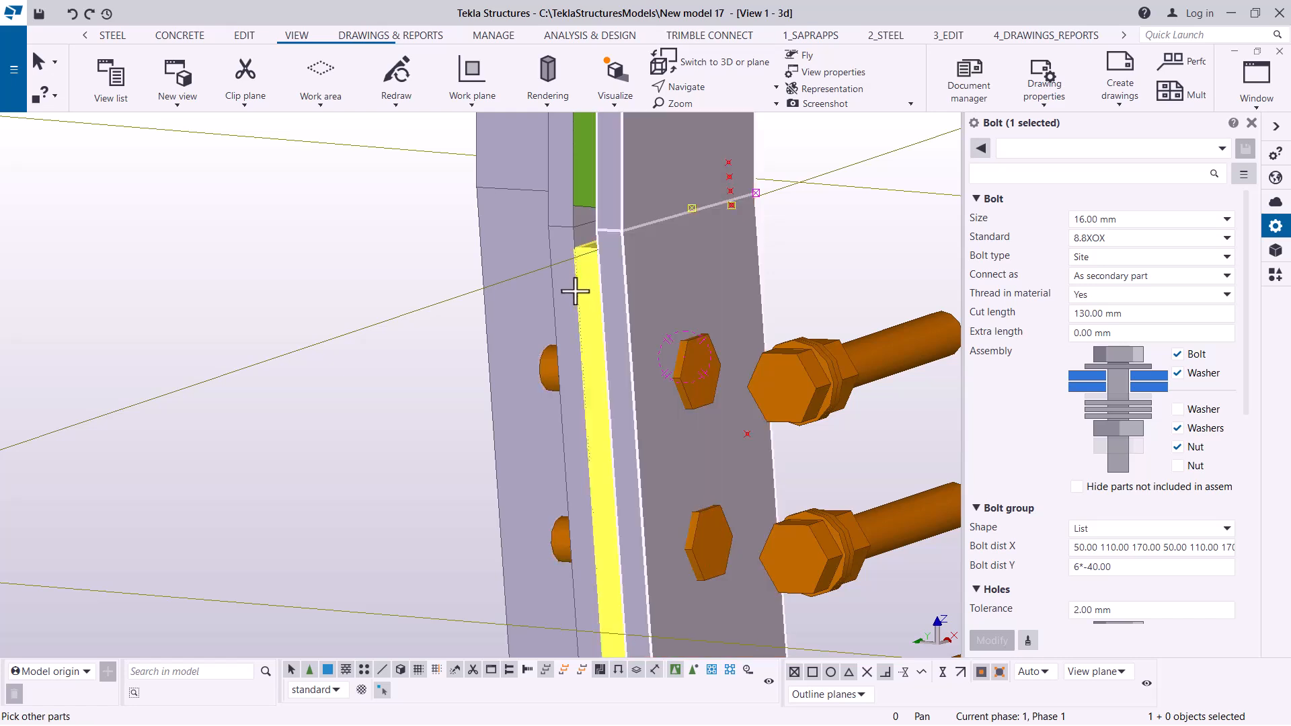
middle_click(568, 289)
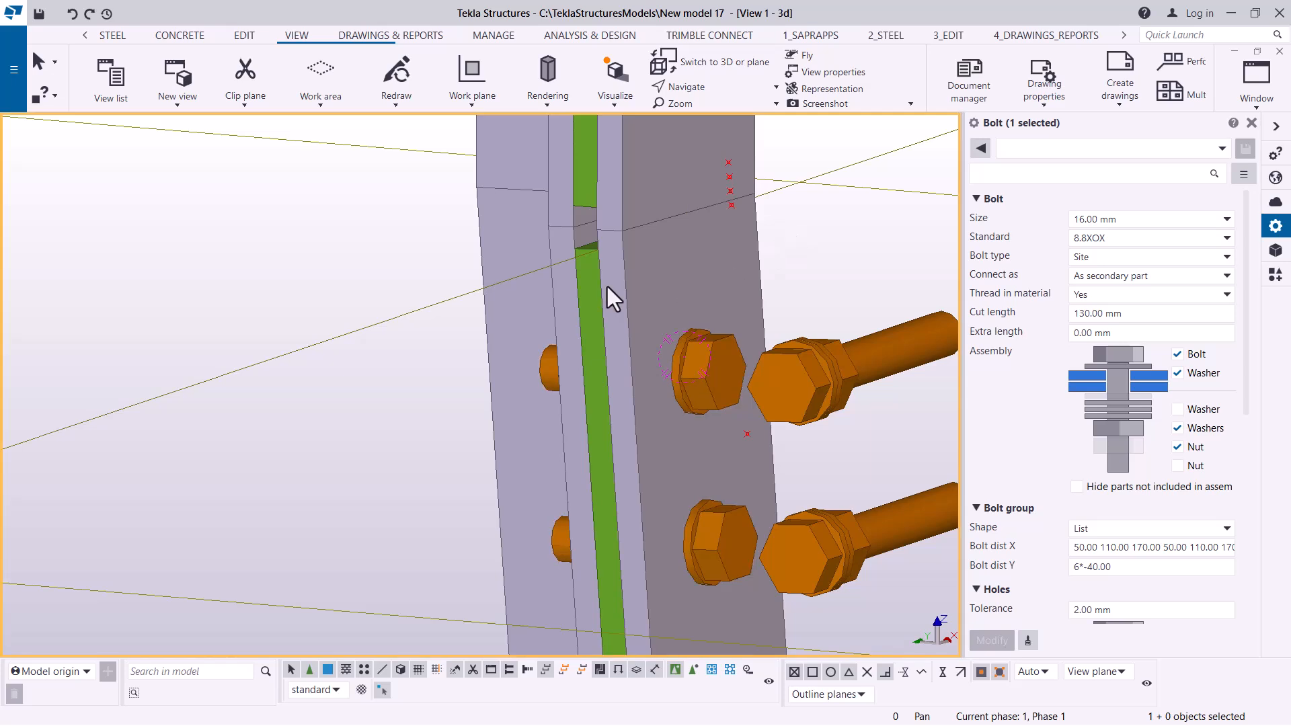
- Examine the lower bolts of the splice from the inner side of the angle
scroll(609, 288, "down", 5)
left_click(708, 90)
left_click(709, 110)
left_click_drag(700, 336, 819, 353)
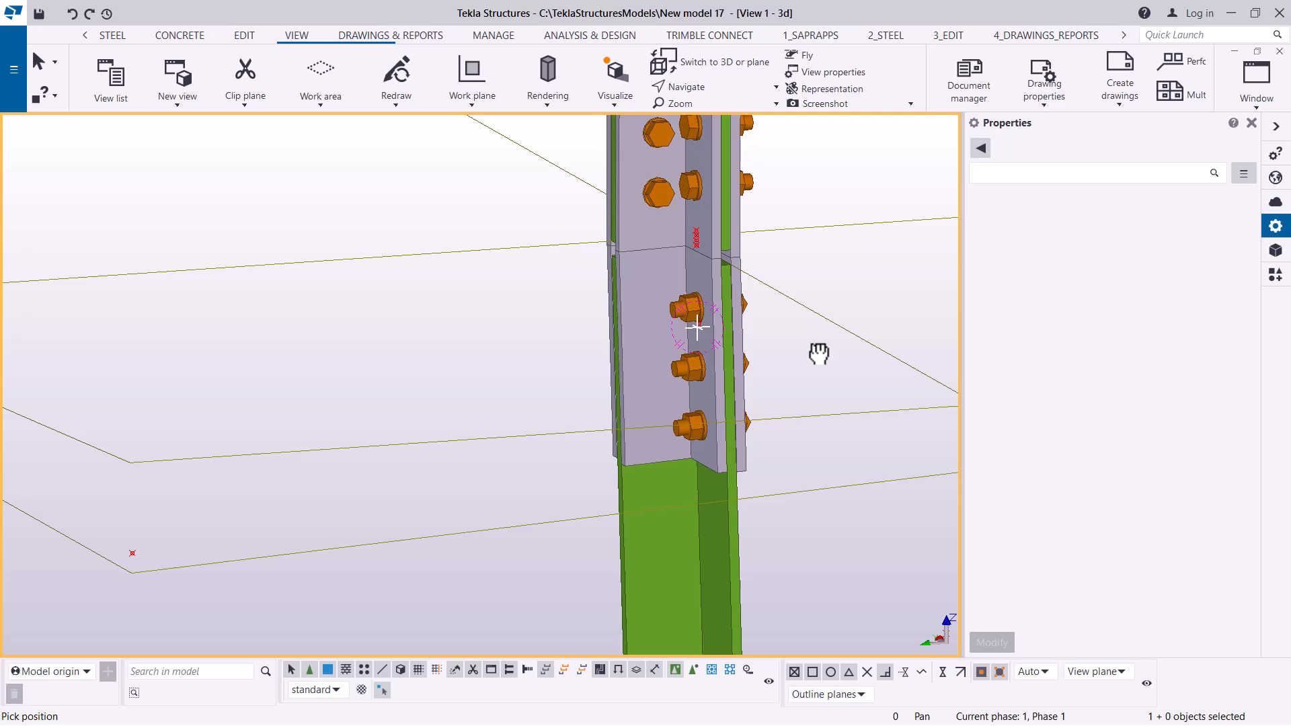